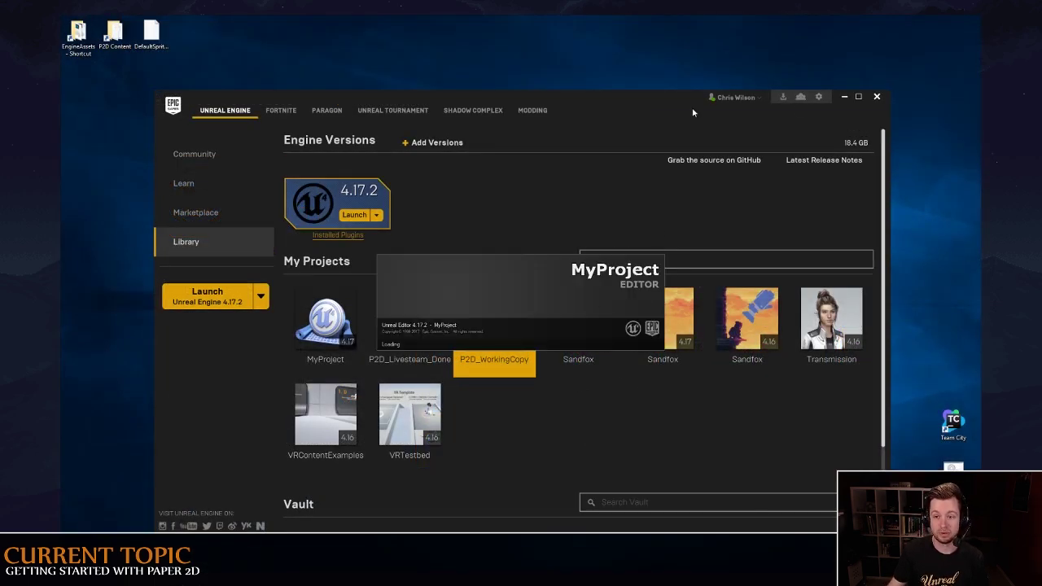
Look over the ledges, character and background of the Paper2D side scroller example map in the viewport.
{"action": "left_click", "coordinate": [845, 96]}
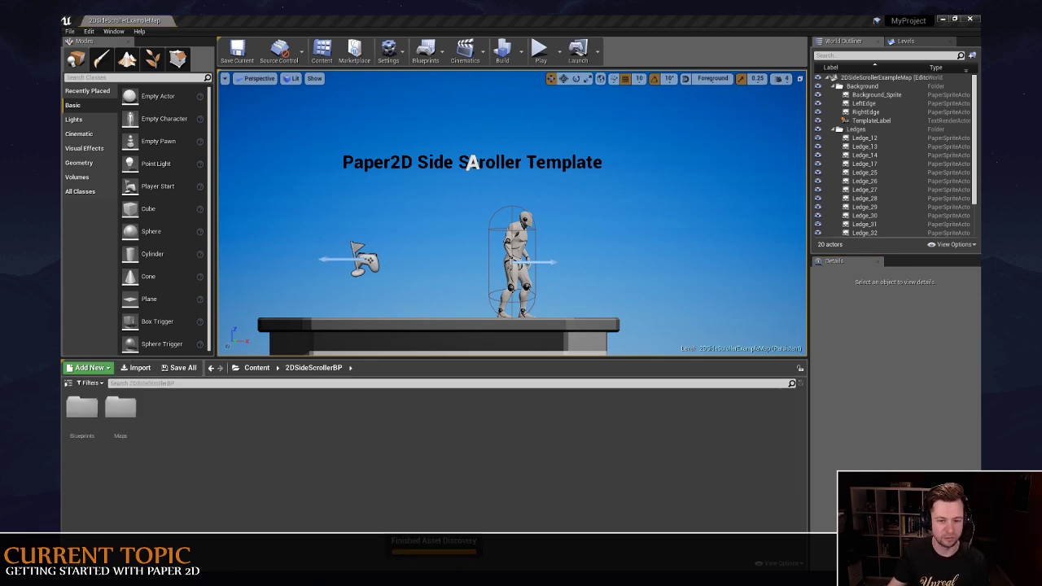
{"action": "right_click_drag", "start_coordinate": [449, 219], "coordinate": [407, 226]}
{"action": "key", "text": "s"}
{"action": "right_click_drag", "start_coordinate": [576, 160], "coordinate": [455, 148]}
{"action": "key", "text": "w"}
{"action": "right_click_drag", "start_coordinate": [448, 219], "coordinate": [476, 214]}
{"action": "left_click", "coordinate": [446, 213]}
{"action": "key", "text": "a"}
{"action": "key", "text": "s"}
{"action": "mouse_move", "coordinate": [399, 249]}
{"action": "right_mouse_down"}
{"action": "mouse_move", "coordinate": [391, 244]}
{"action": "mouse_move", "coordinate": [399, 249]}
{"action": "right_mouse_up"}
{"action": "left_click", "coordinate": [400, 249]}
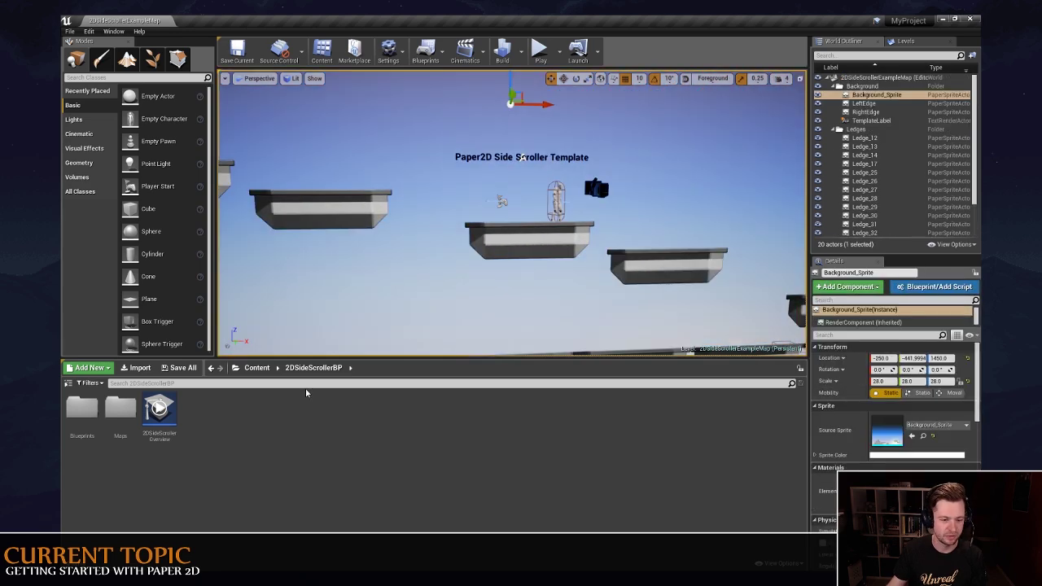
Create a new level in the Maps folder, keeping the default name NewWorld.
{"action": "double_click", "coordinate": [120, 409]}
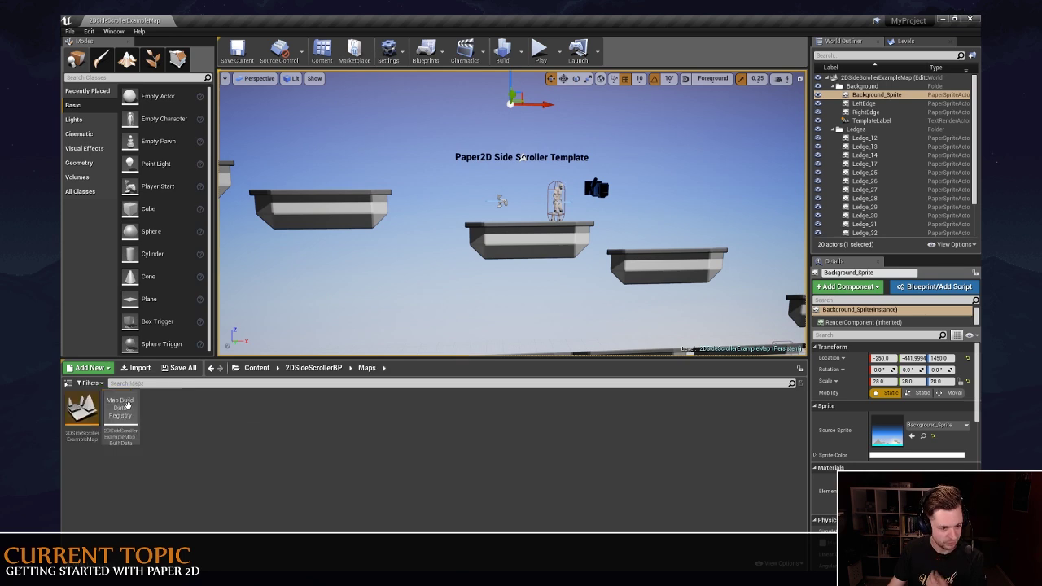
{"action": "right_click", "coordinate": [174, 420]}
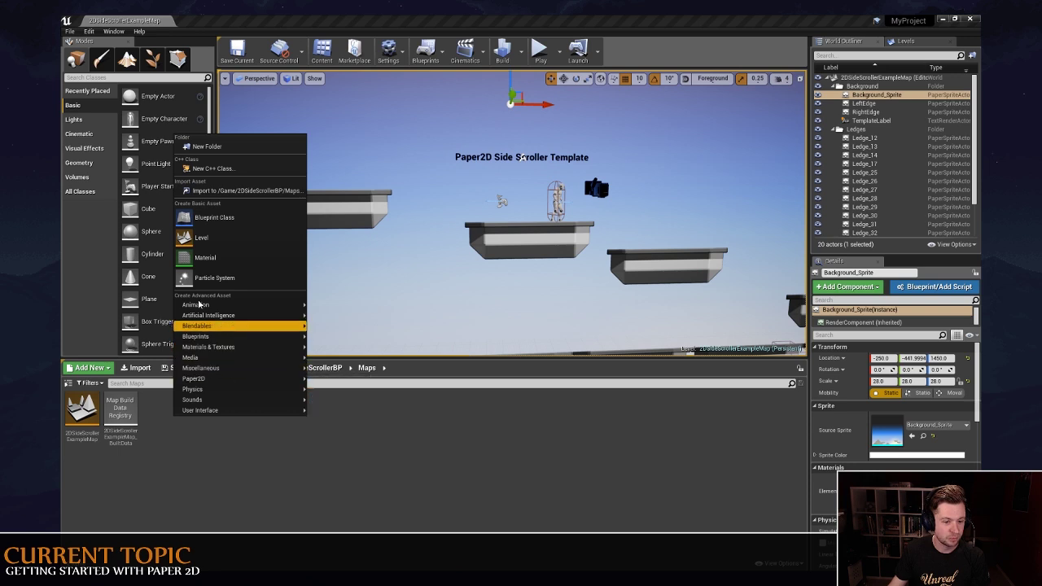
{"action": "left_click", "coordinate": [201, 237]}
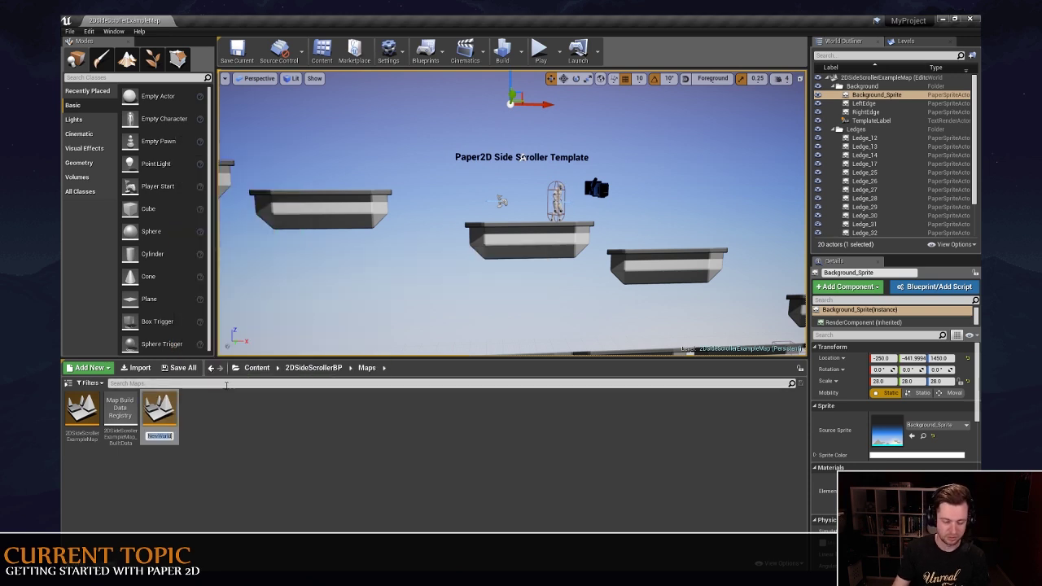
{"action": "key", "text": "Return"}
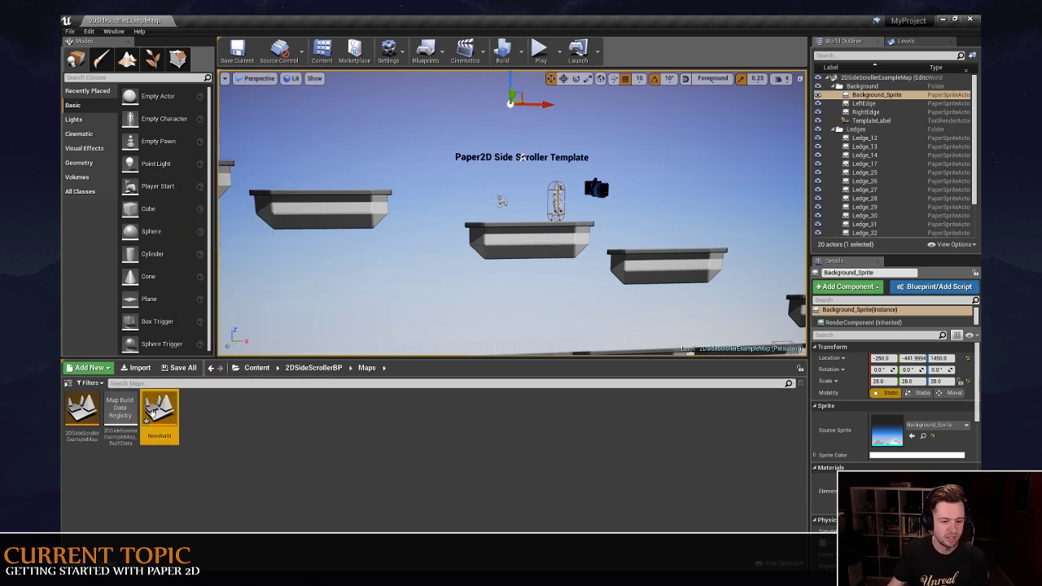
Open the NewWorld level and save its pending content.
{"action": "double_click", "coordinate": [159, 413]}
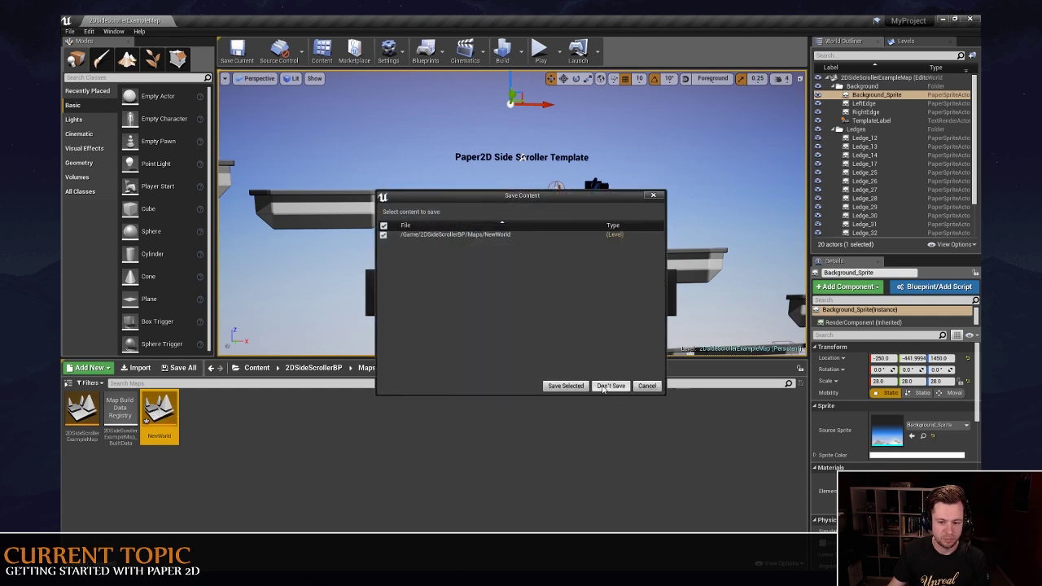
{"action": "left_click", "coordinate": [572, 388]}
{"action": "left_click", "coordinate": [451, 287]}
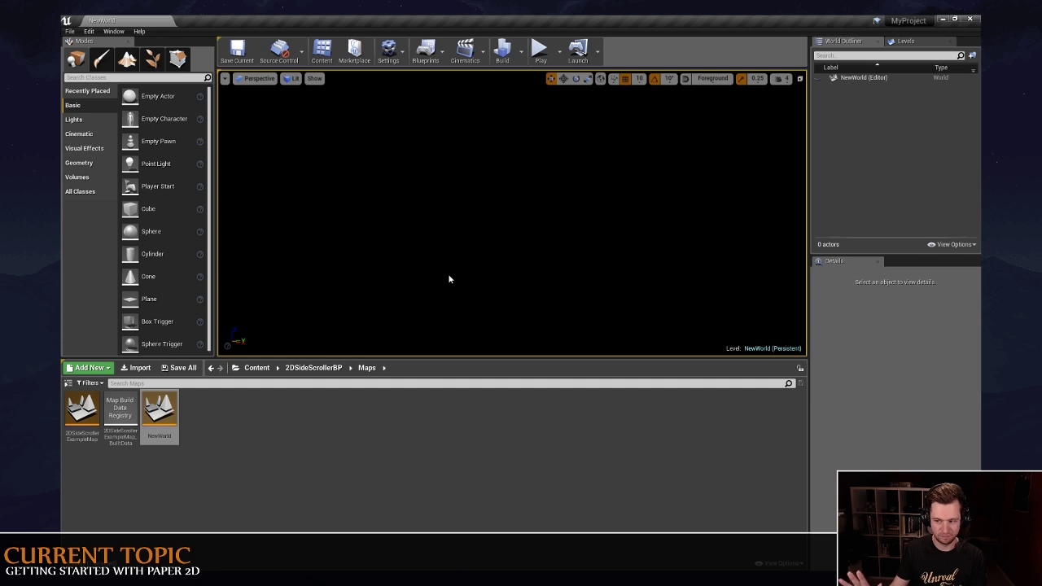
{"action": "left_click", "coordinate": [368, 449]}
{"action": "key", "text": "ctrl+s"}
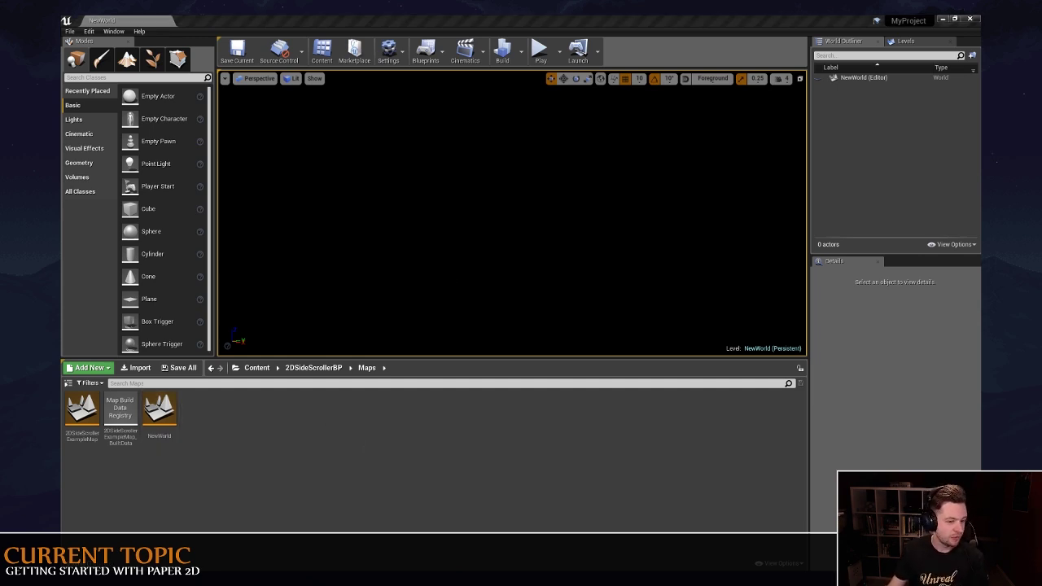
Create a folder named Textures inside the 2DSideScrollerBP folder.
{"action": "left_click", "coordinate": [314, 368]}
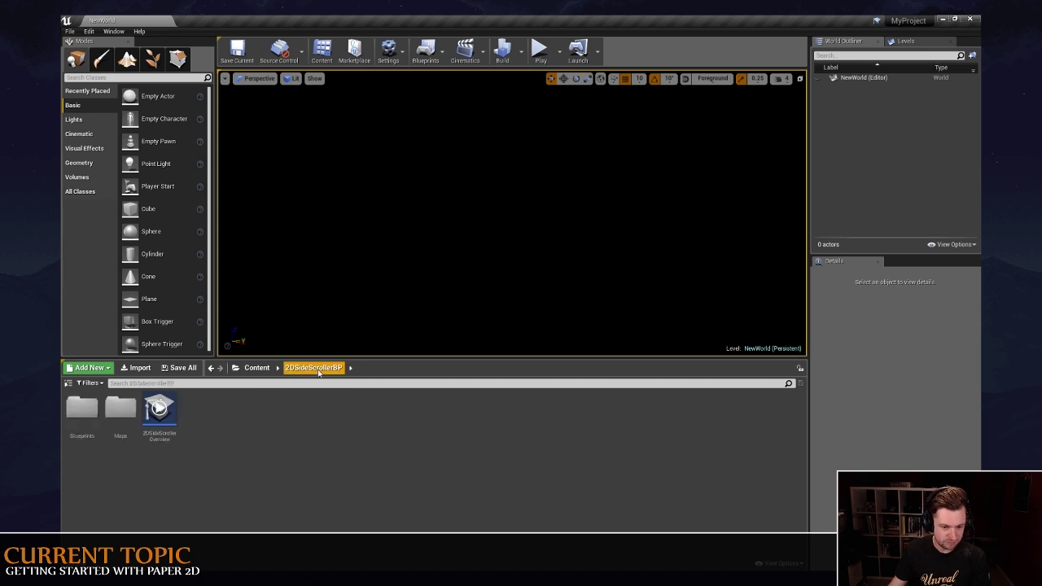
{"action": "right_click", "coordinate": [224, 437]}
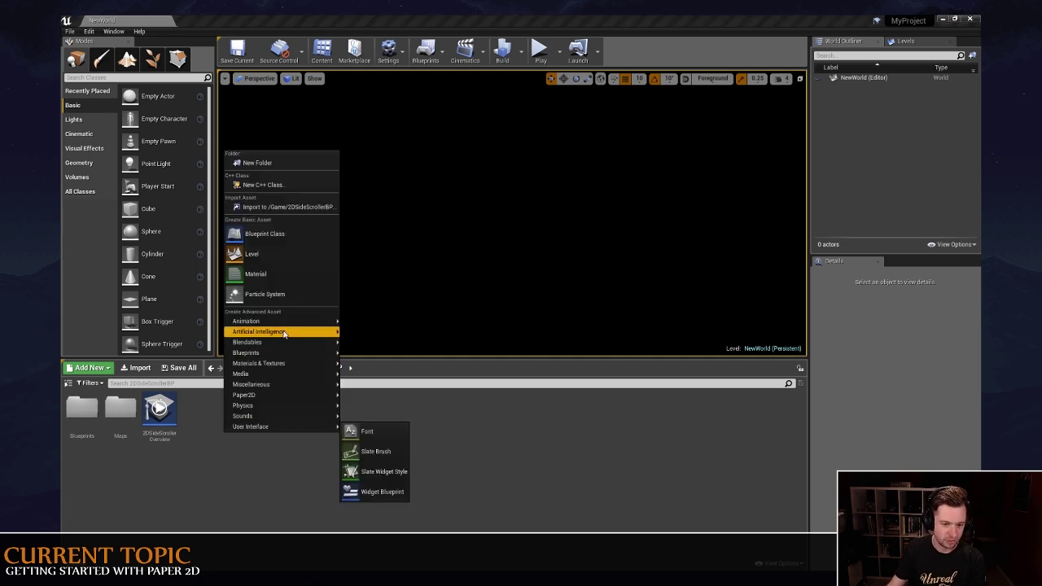
{"action": "left_click", "coordinate": [270, 164]}
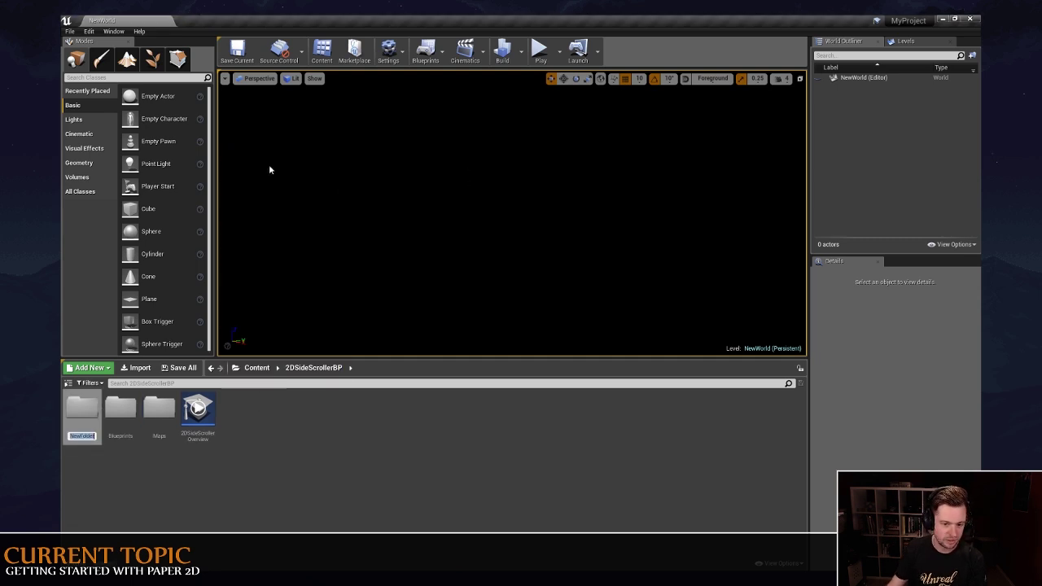
{"action": "type", "text": "Te"}
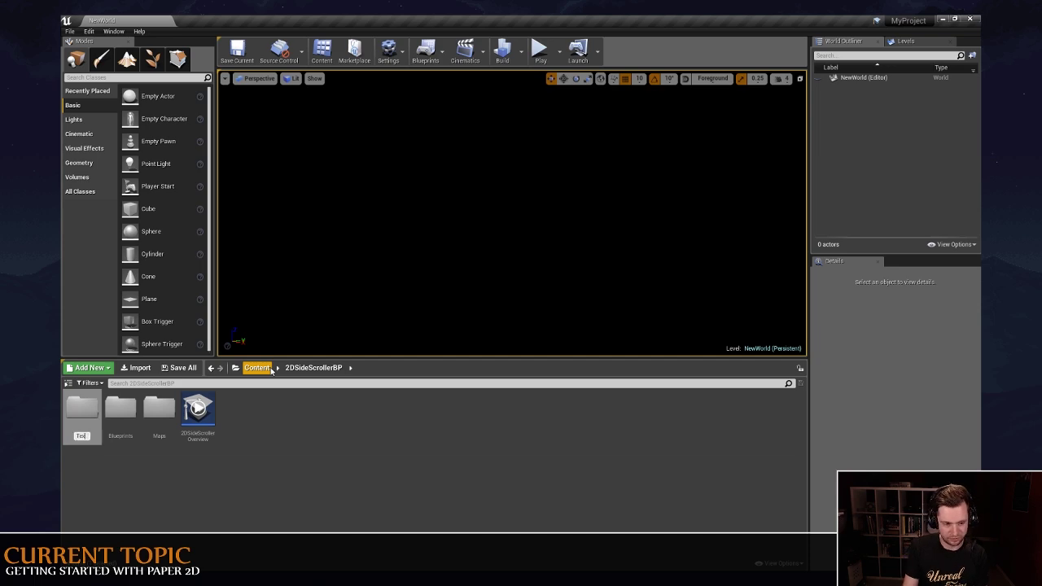
{"action": "type", "text": "xtures"}
{"action": "key", "text": "Return"}
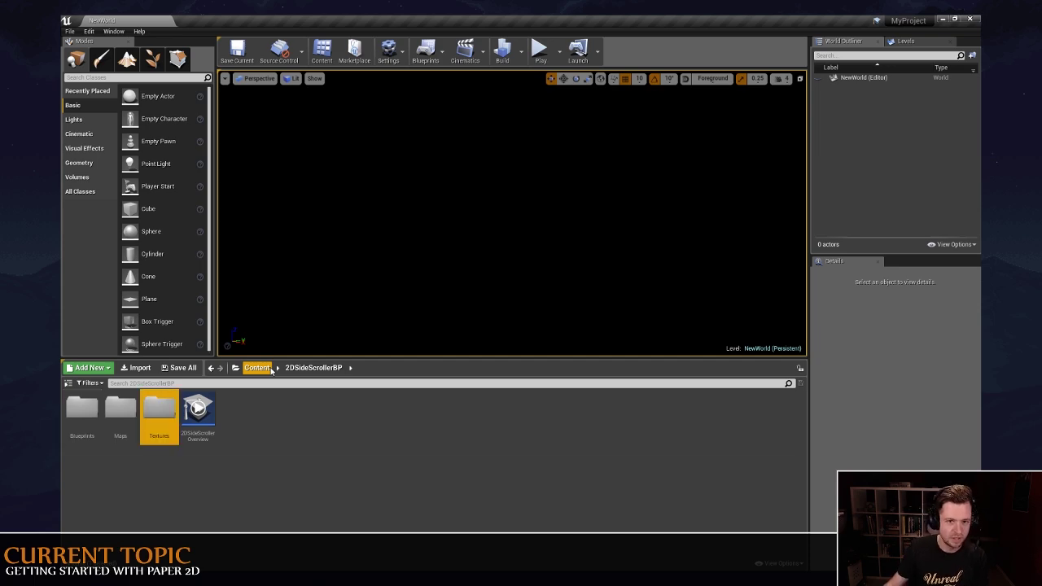
Open the EngineAssets folder from the desktop and arrange its window below the editor's asset area.
{"action": "left_click_drag", "start_coordinate": [486, 21], "coordinate": [498, 136]}
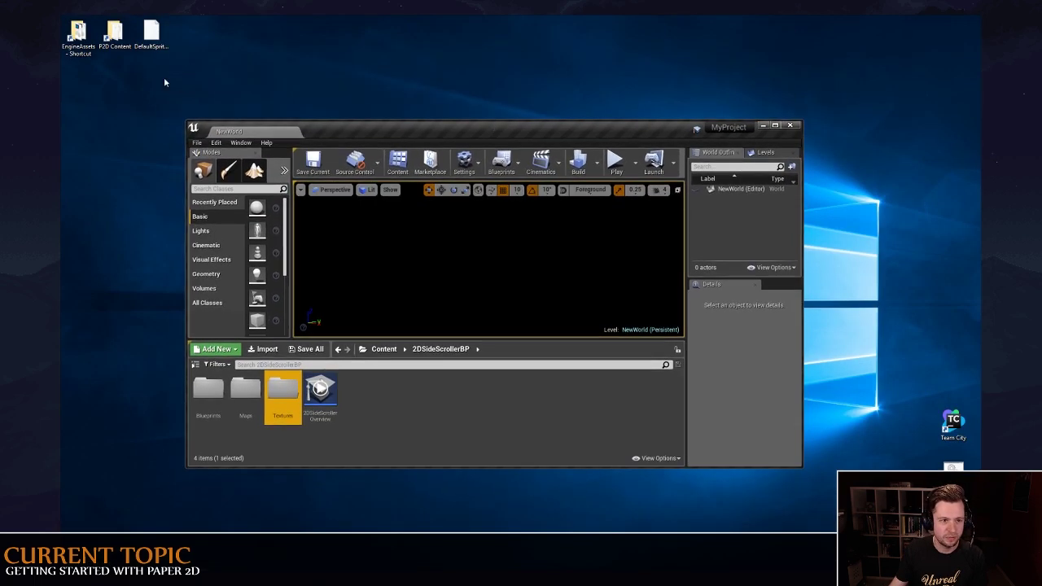
{"action": "double_click", "coordinate": [78, 34]}
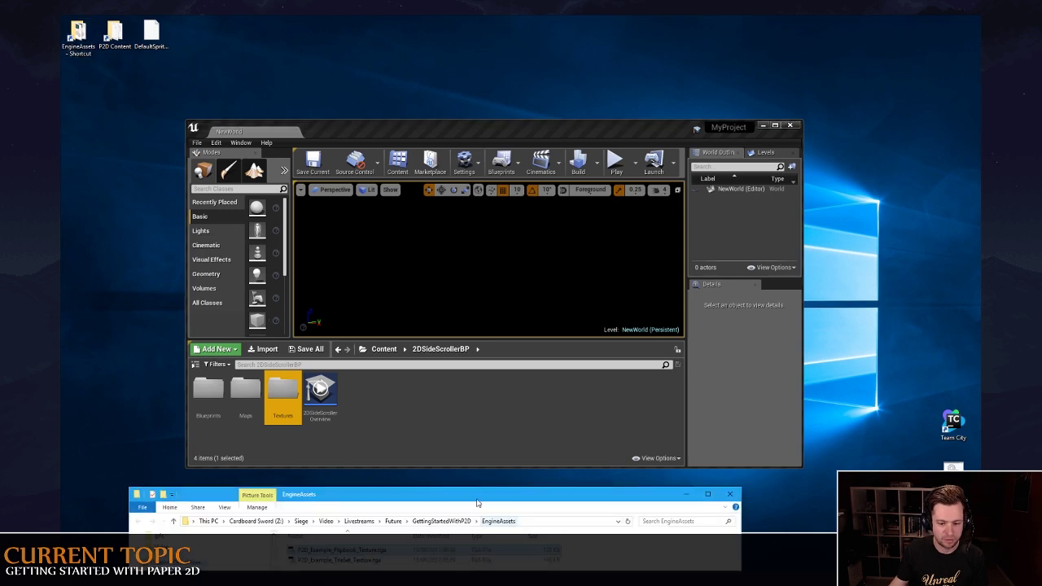
{"action": "left_click_drag", "start_coordinate": [478, 503], "coordinate": [541, 247]}
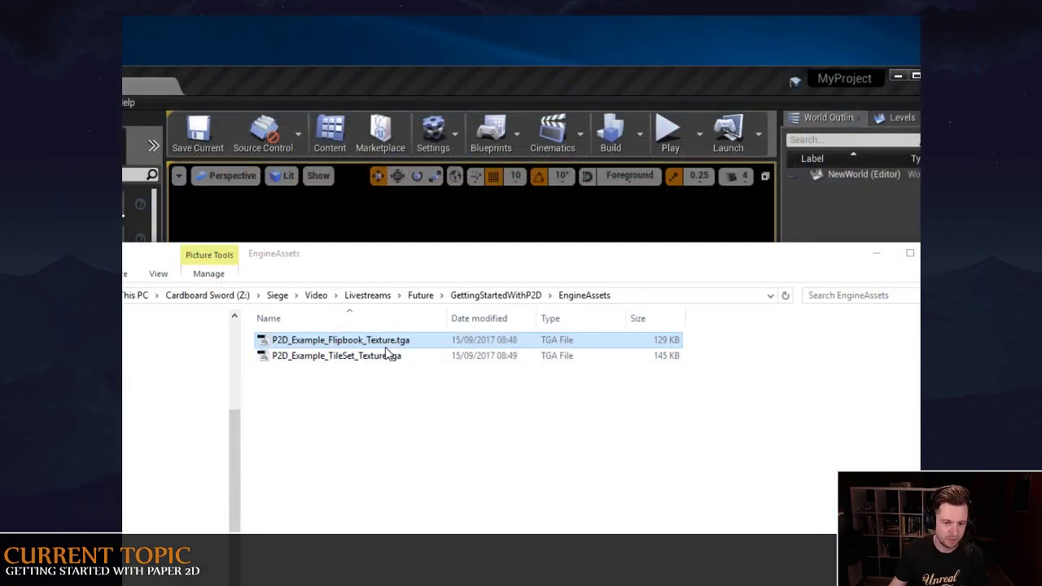
{"action": "left_click_drag", "start_coordinate": [432, 258], "coordinate": [414, 437]}
{"action": "left_click", "coordinate": [413, 84]}
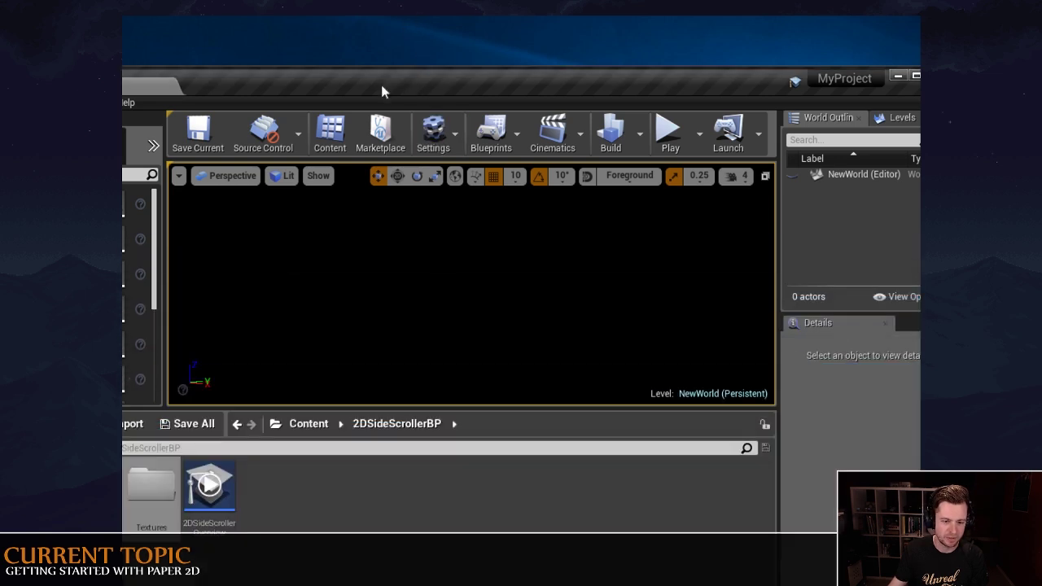
Import P2D_Example_TileSet_Texture.tga from the EngineAssets folder into the Textures folder and minimize the file window.
{"action": "left_click_drag", "start_coordinate": [383, 91], "coordinate": [393, 3]}
{"action": "double_click", "coordinate": [158, 395]}
{"action": "left_click", "coordinate": [313, 547]}
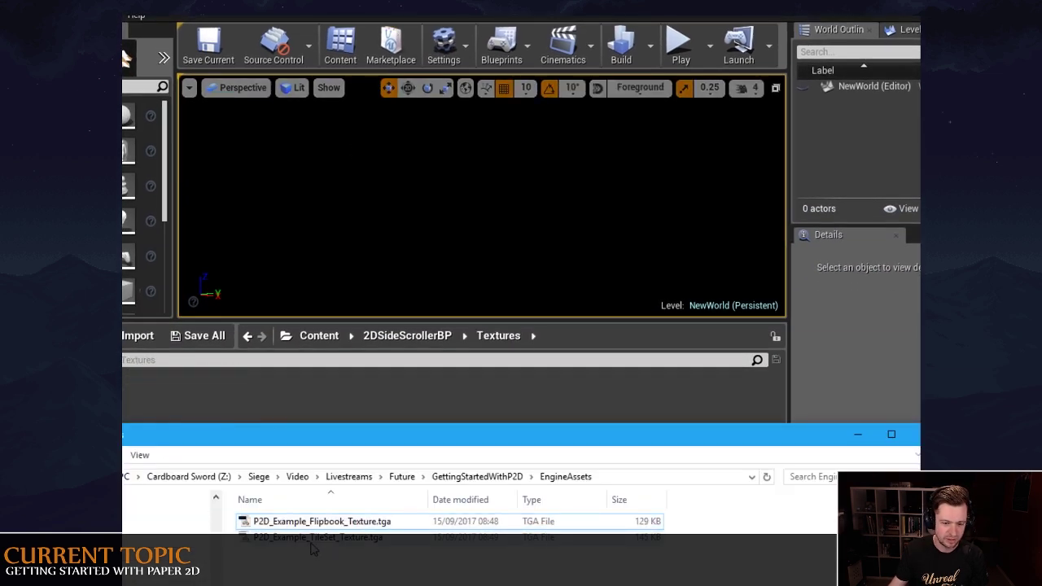
{"action": "left_click_drag", "start_coordinate": [313, 547], "coordinate": [257, 411]}
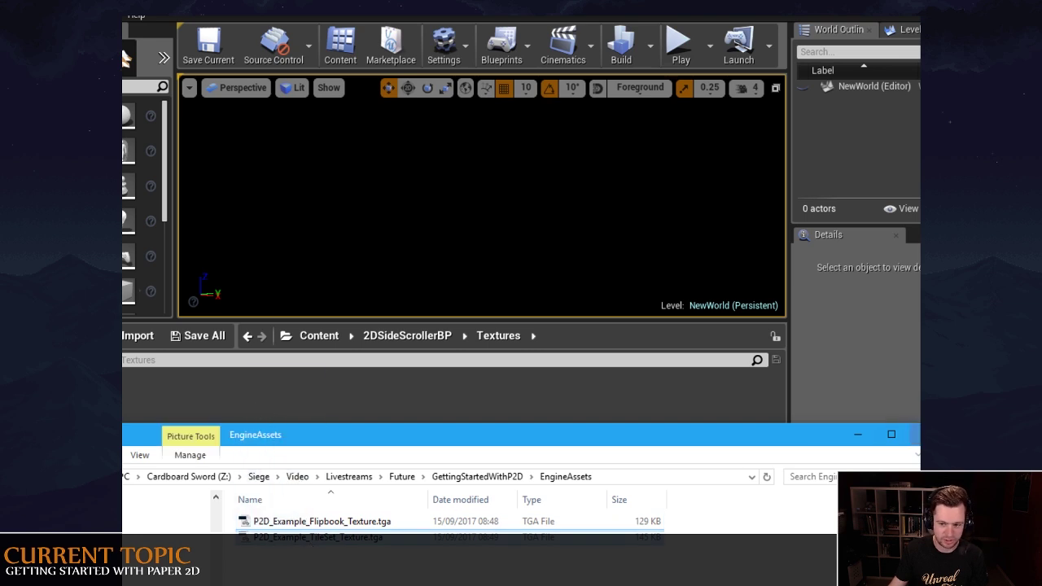
{"action": "left_click", "coordinate": [858, 435]}
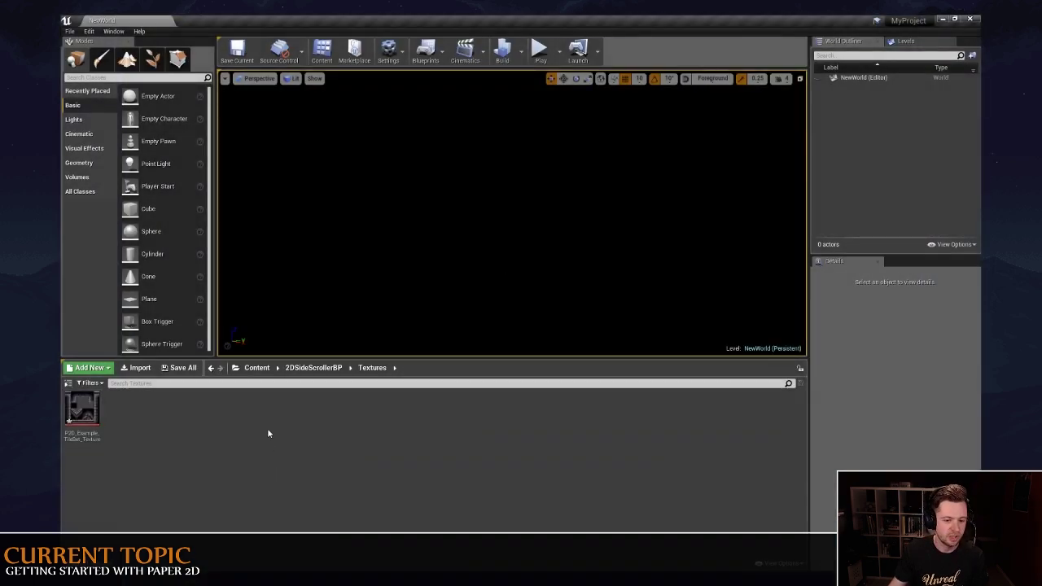
Examine the imported tile set texture's image quality, compression, mip and texture group settings, and close its editor.
{"action": "double_click", "coordinate": [82, 409]}
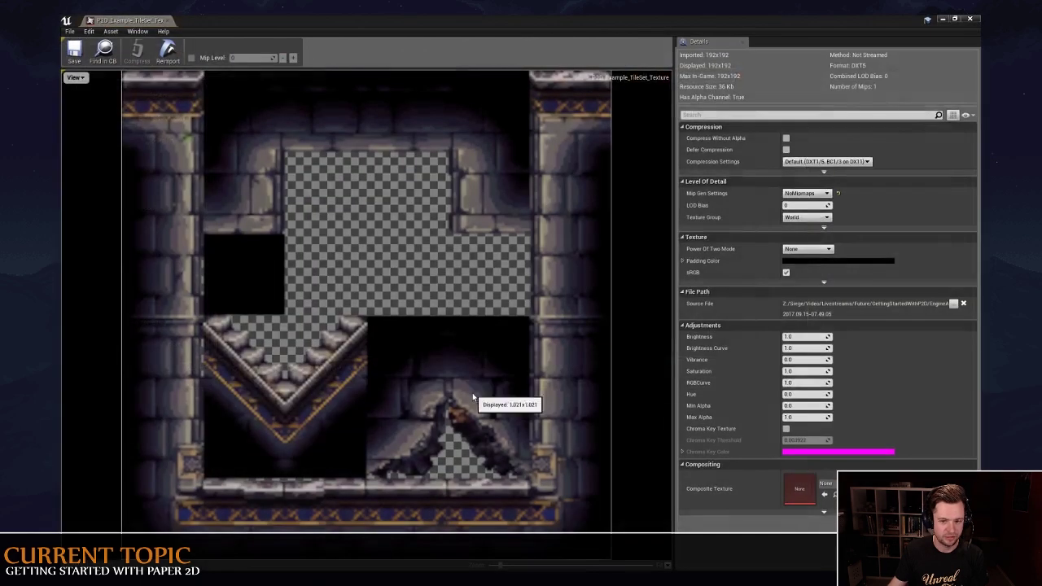
{"action": "left_click_drag", "start_coordinate": [432, 22], "coordinate": [510, 96]}
{"action": "double_click", "coordinate": [511, 97]}
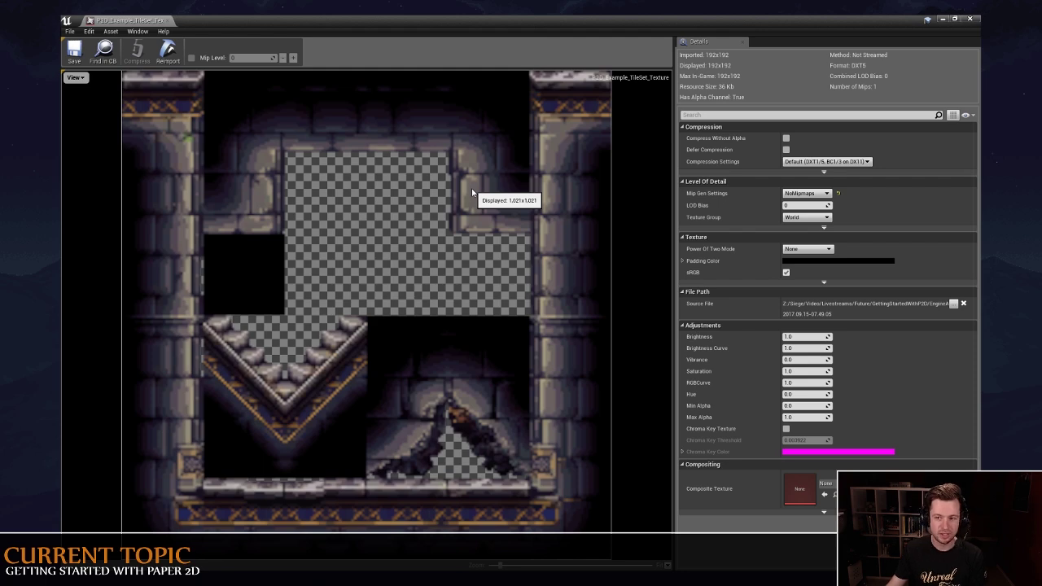
{"action": "left_click_drag", "start_coordinate": [783, 23], "coordinate": [408, 84]}
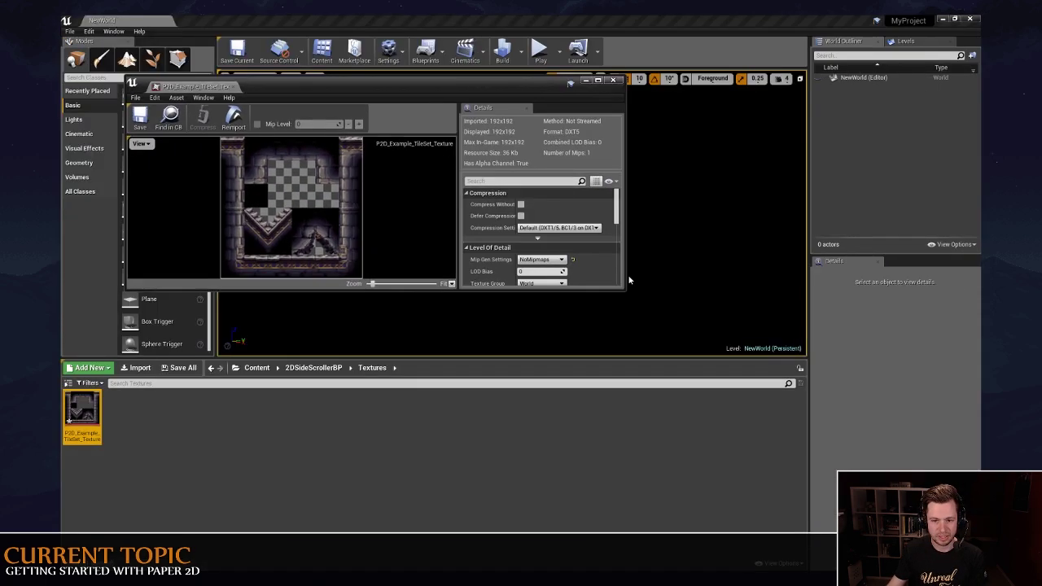
{"action": "left_click_drag", "start_coordinate": [625, 291], "coordinate": [916, 550]}
{"action": "left_click_drag", "start_coordinate": [756, 97], "coordinate": [504, 75]}
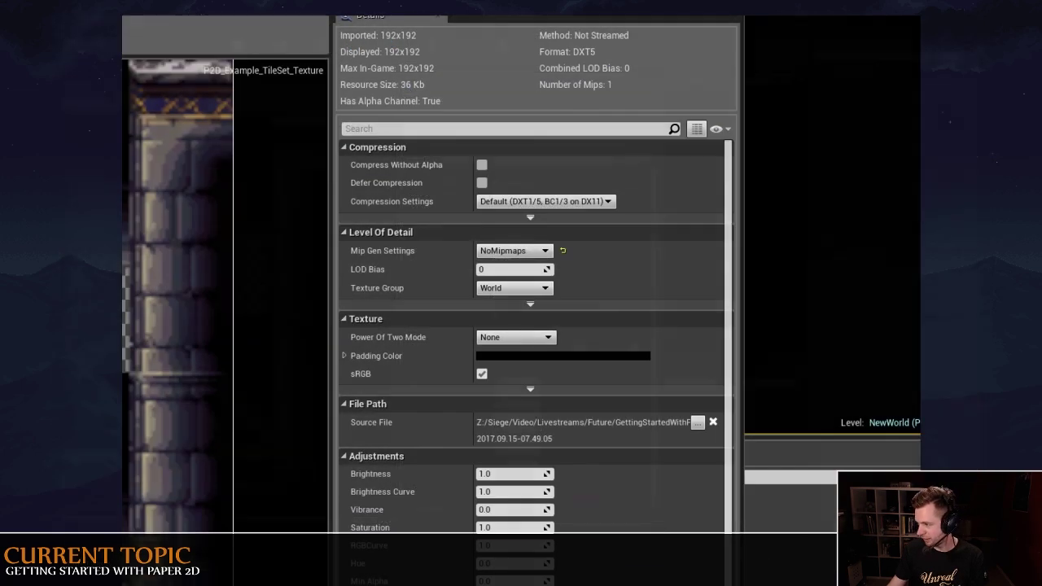
{"action": "left_click_drag", "start_coordinate": [504, 16], "coordinate": [536, 18]}
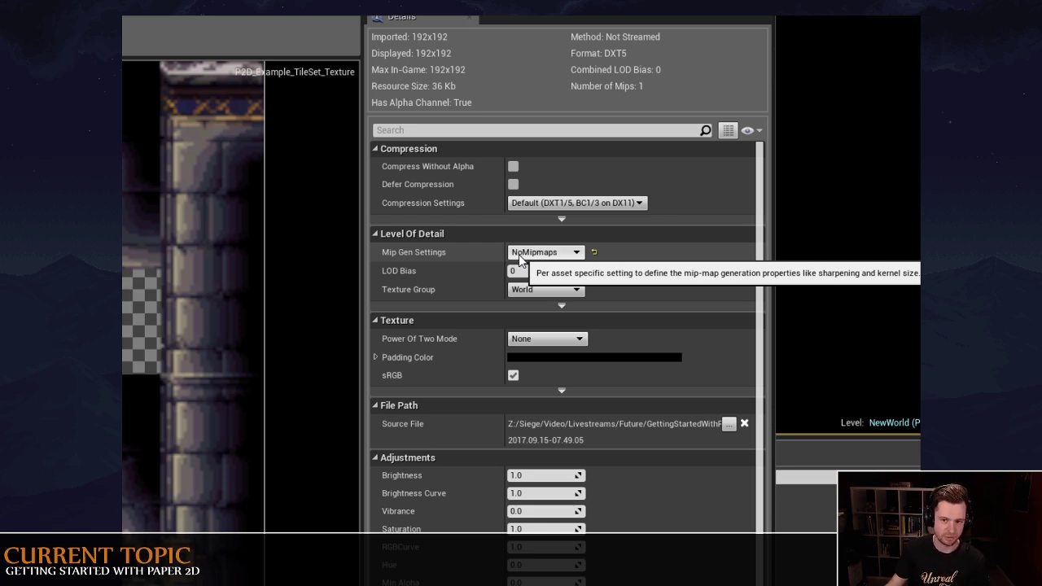
{"action": "left_click_drag", "start_coordinate": [438, 5], "coordinate": [464, 5]}
{"action": "double_click", "coordinate": [464, 5]}
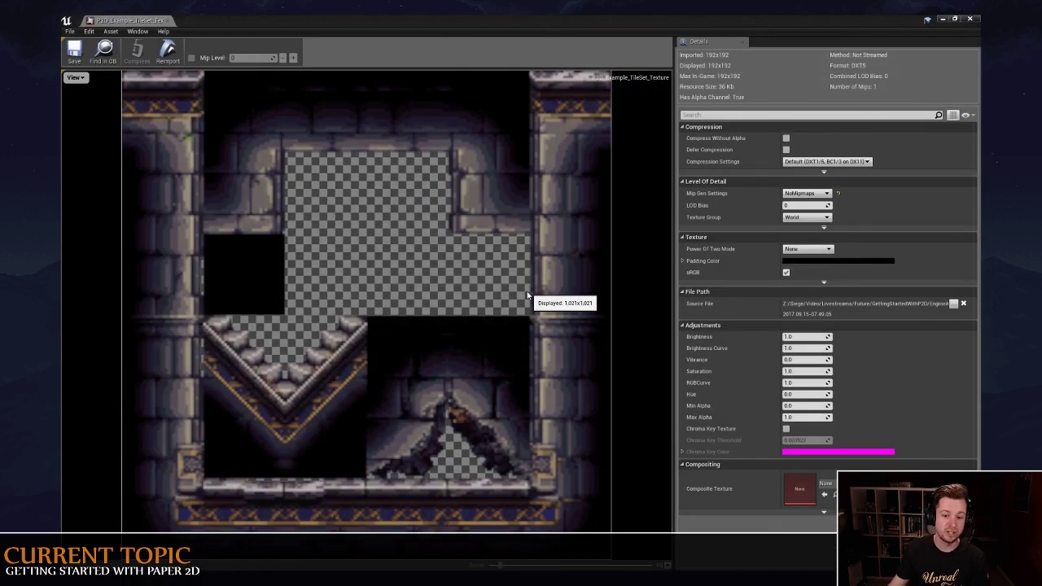
{"action": "left_click", "coordinate": [968, 20]}
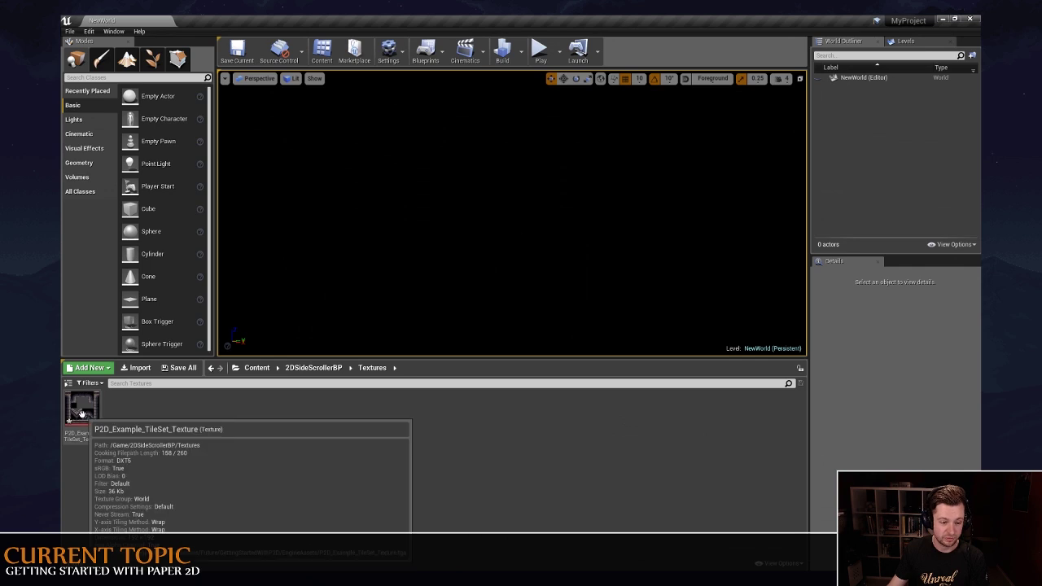
Apply the Paper2D texture settings to P2D_Example_TileSet_Texture and check the result in the texture editor.
{"action": "right_click", "coordinate": [81, 414]}
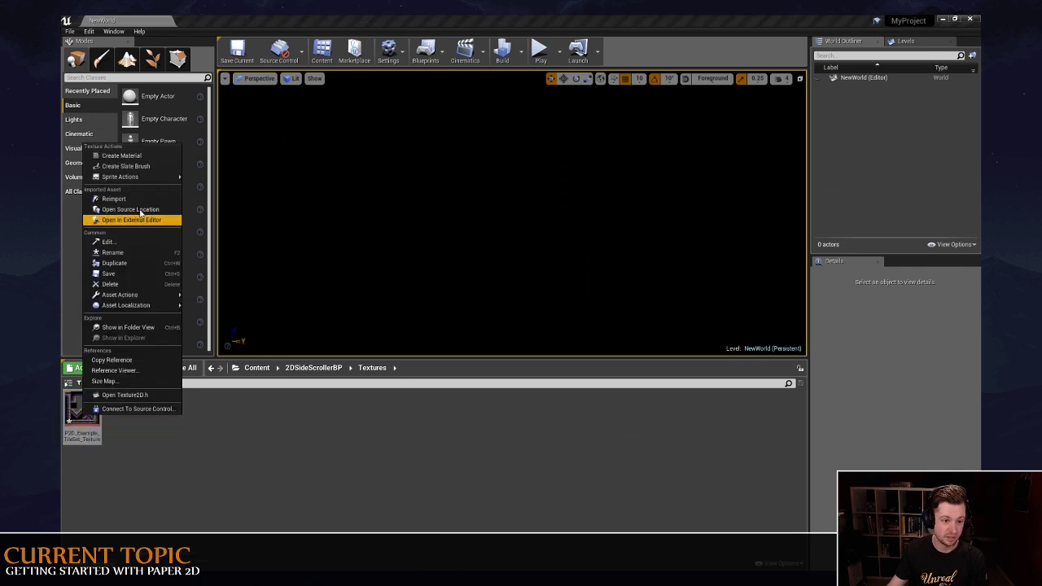
{"action": "mouse_move", "coordinate": [151, 181]}
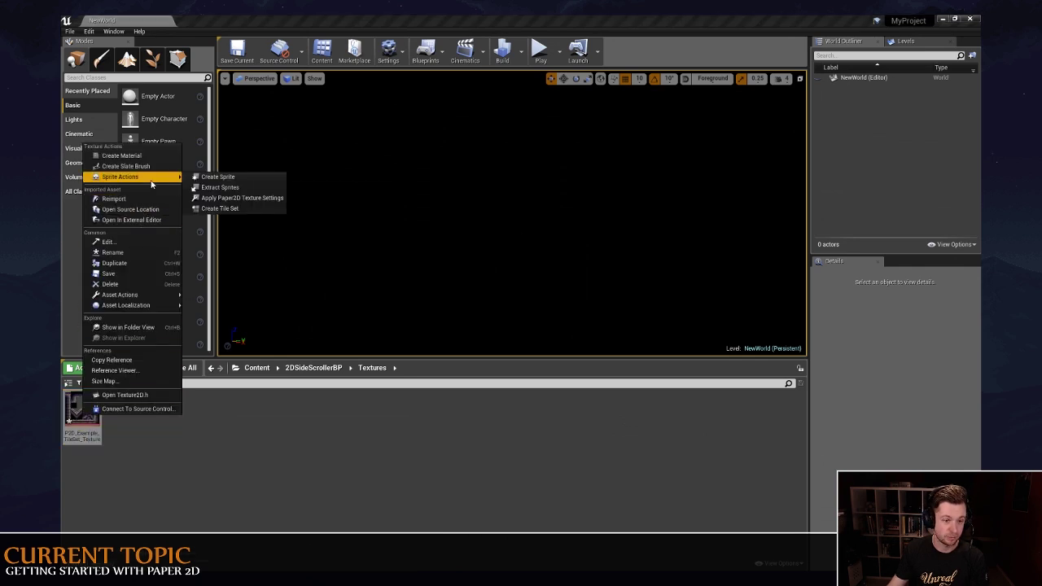
{"action": "left_click", "coordinate": [245, 198]}
{"action": "double_click", "coordinate": [79, 411]}
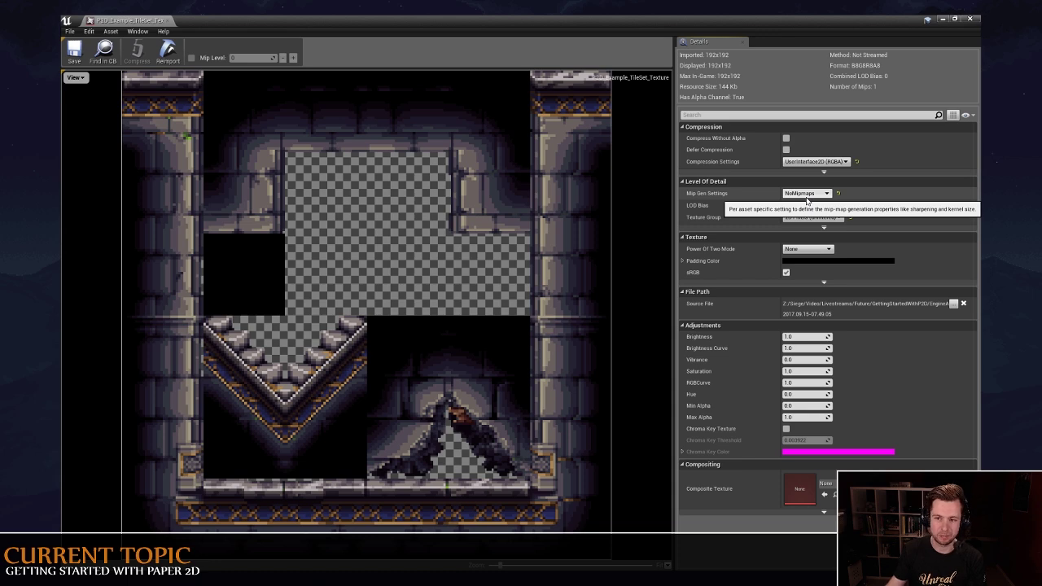
{"action": "left_click", "coordinate": [970, 18]}
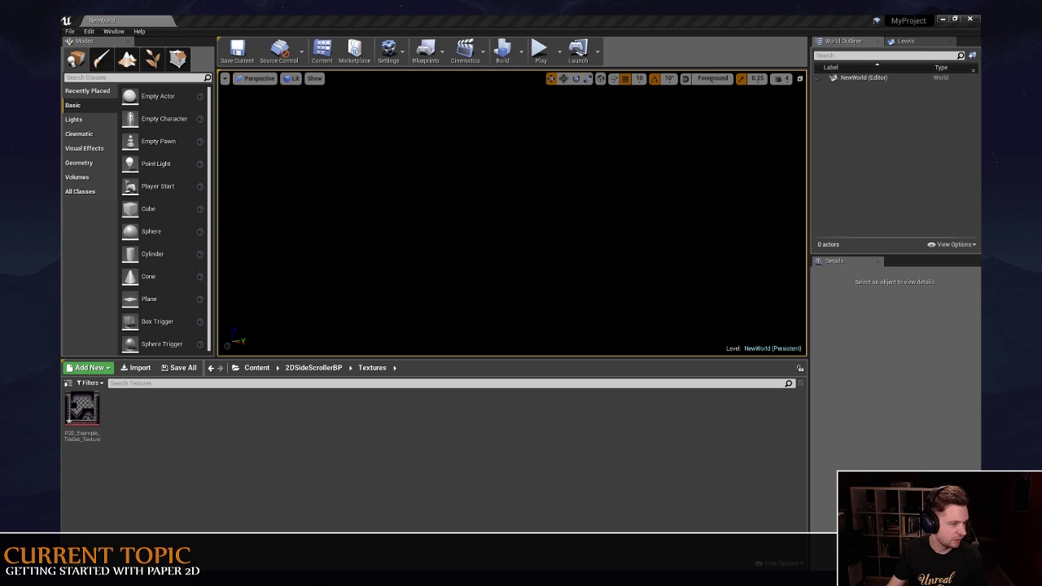
Make engine content and plugin content visible in the content browser.
{"action": "left_click", "coordinate": [392, 304]}
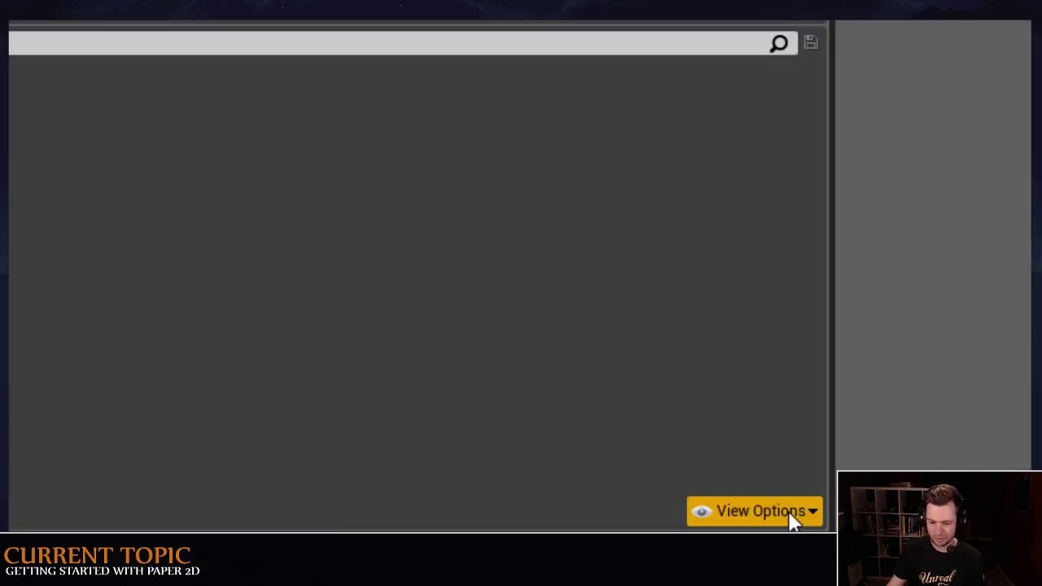
{"action": "left_click", "coordinate": [794, 513]}
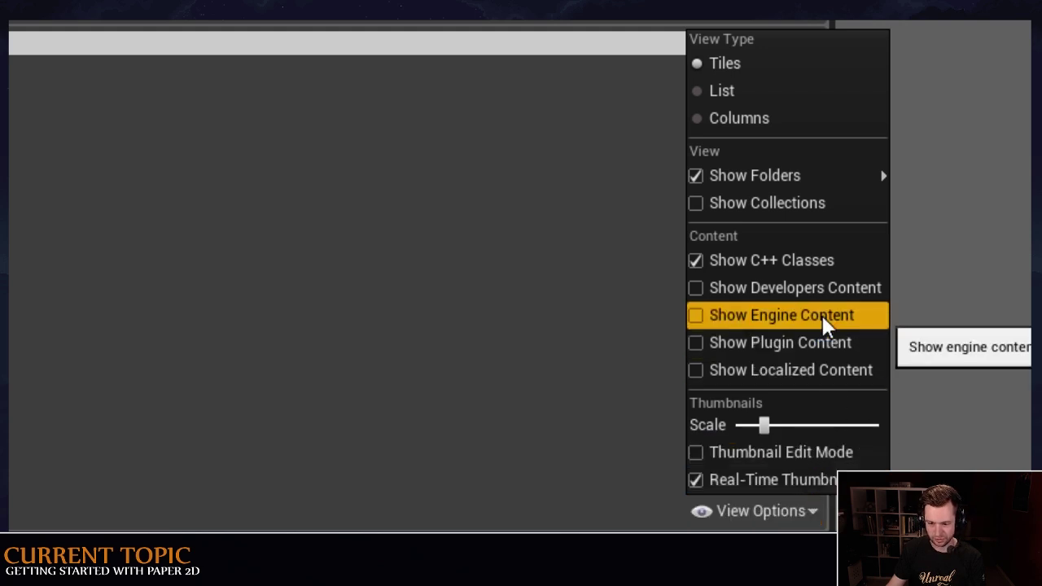
{"action": "left_click", "coordinate": [822, 313]}
{"action": "left_click", "coordinate": [760, 512]}
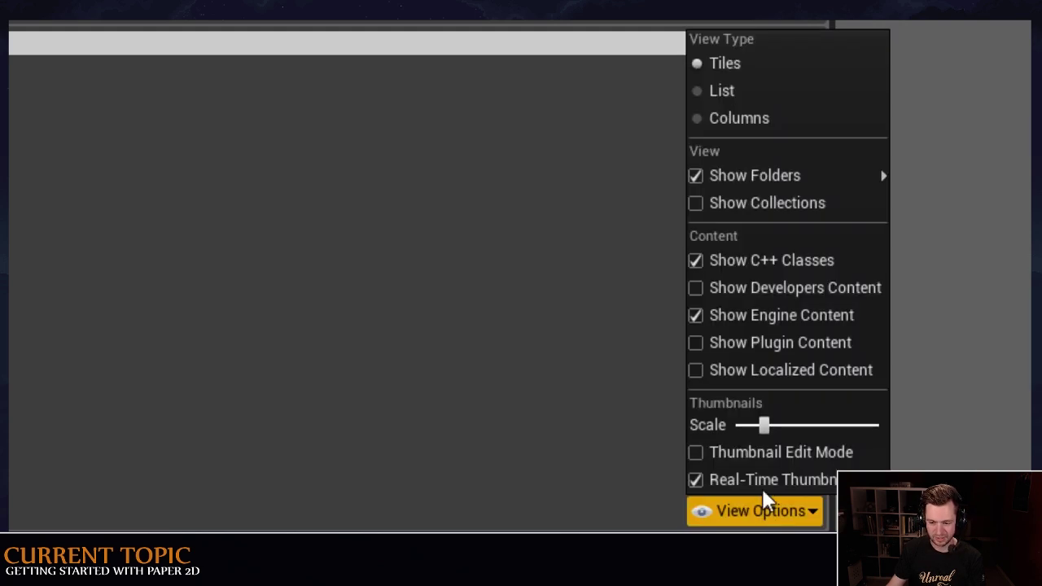
{"action": "left_click", "coordinate": [768, 340]}
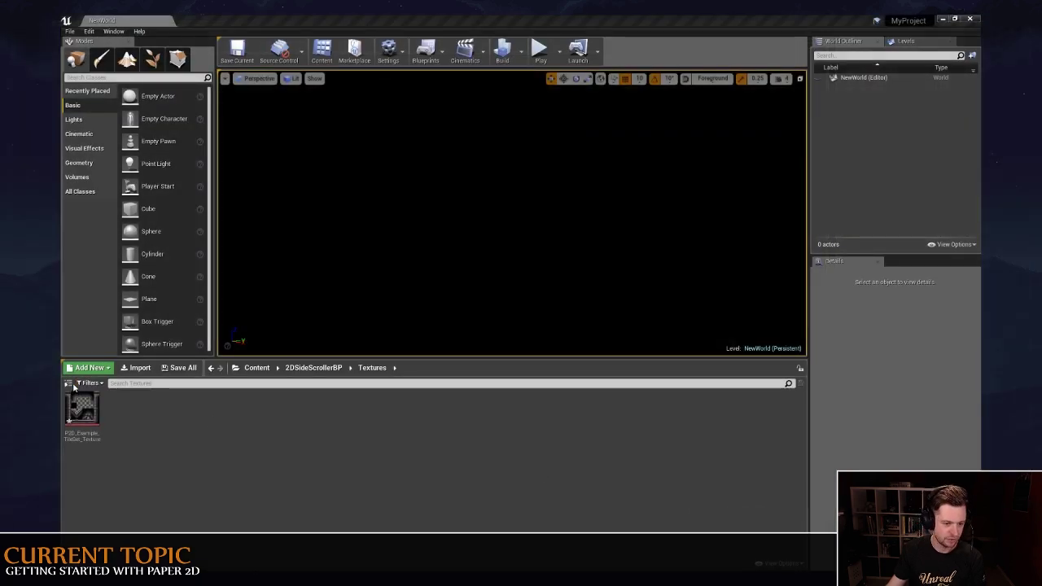
Show the folder tree in the content browser and open the Paper2D Content folder.
{"action": "left_click", "coordinate": [68, 383]}
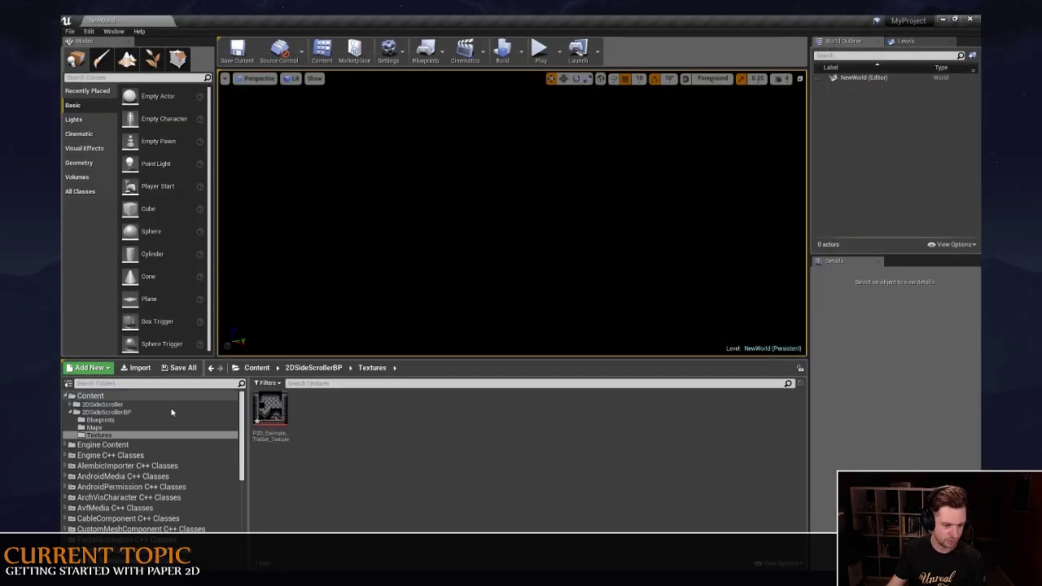
{"action": "scroll", "coordinate": [238, 550], "scroll_direction": "down", "scroll_amount": 10}
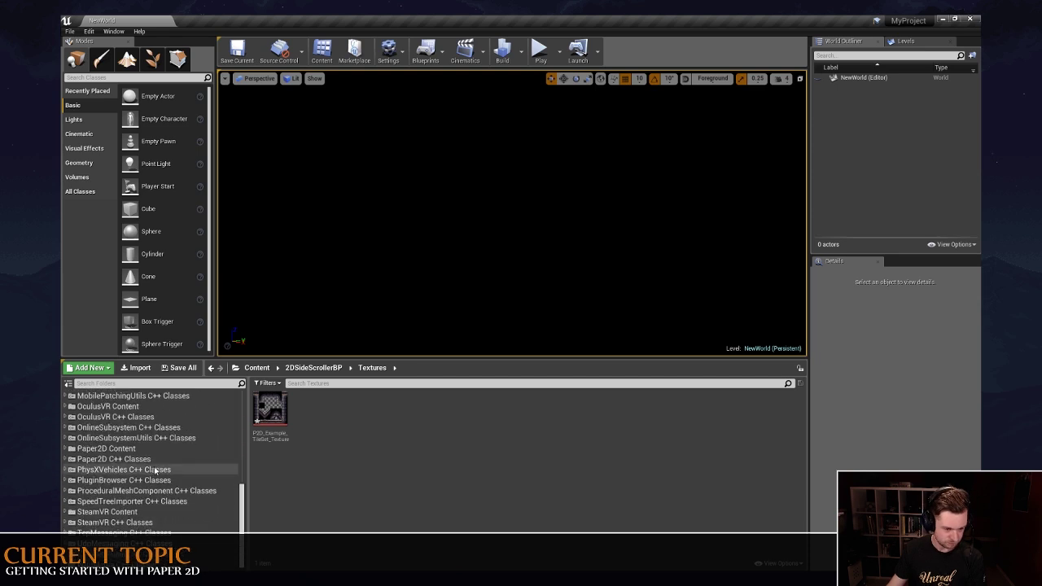
{"action": "left_click", "coordinate": [122, 450]}
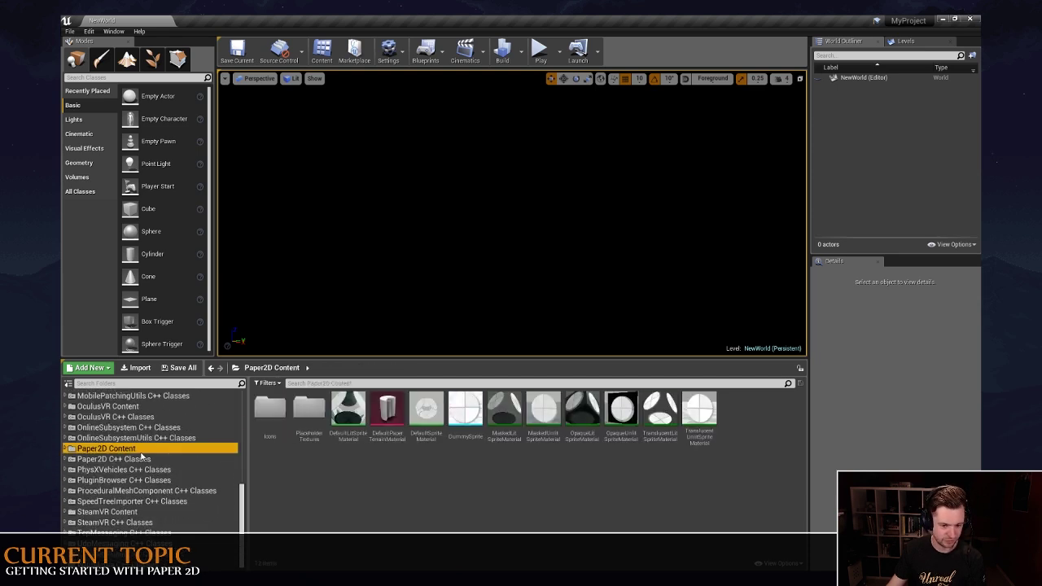
{"action": "left_click", "coordinate": [396, 482]}
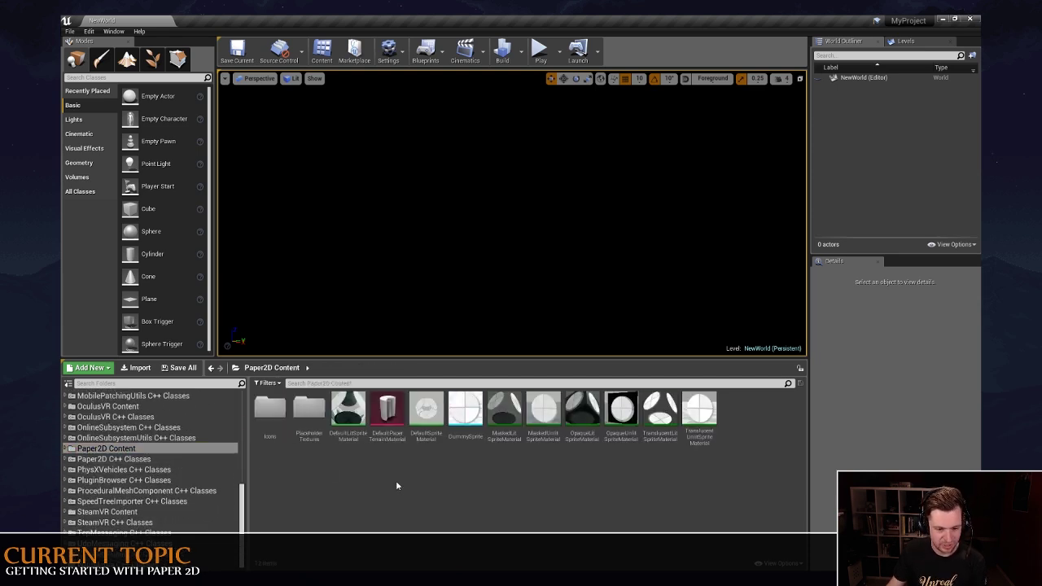
Open DefaultSpriteMaterial in the material editor and look over its node graph.
{"action": "double_click", "coordinate": [435, 416]}
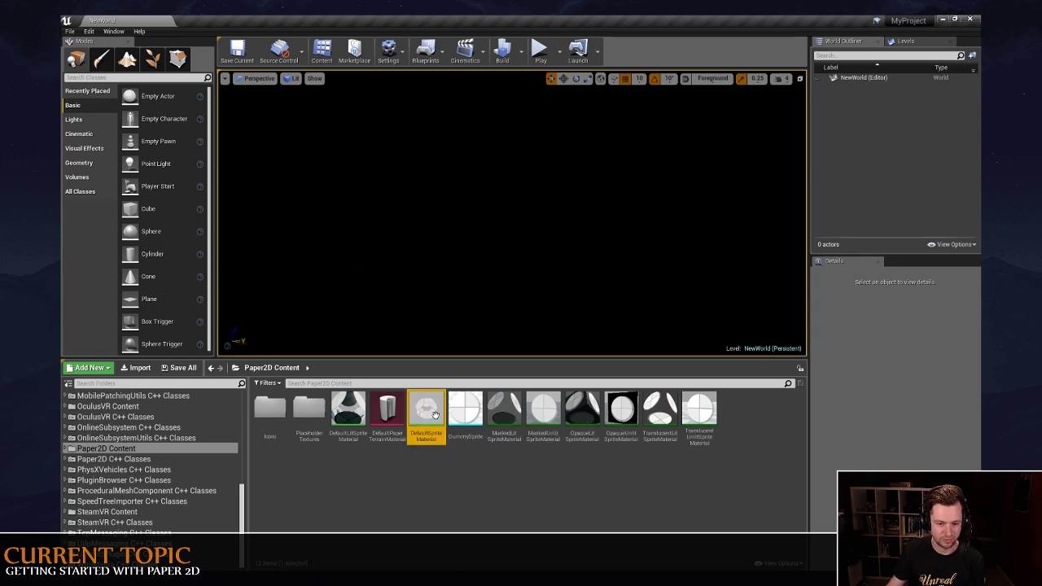
{"action": "mouse_move", "coordinate": [396, 304]}
{"action": "right_mouse_down"}
{"action": "mouse_move", "coordinate": [417, 311]}
{"action": "mouse_move", "coordinate": [394, 311]}
{"action": "right_mouse_up"}
{"action": "scroll", "coordinate": [423, 315], "scroll_direction": "down", "scroll_amount": 1}
{"action": "scroll", "coordinate": [395, 310], "scroll_direction": "up", "scroll_amount": 1}
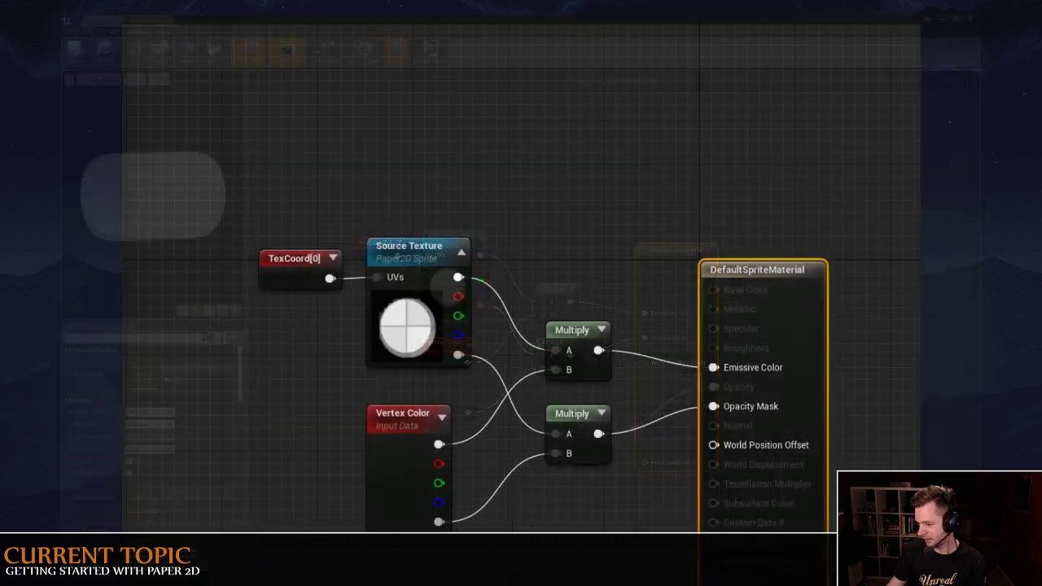
{"action": "right_click_drag", "start_coordinate": [600, 498], "coordinate": [557, 333]}
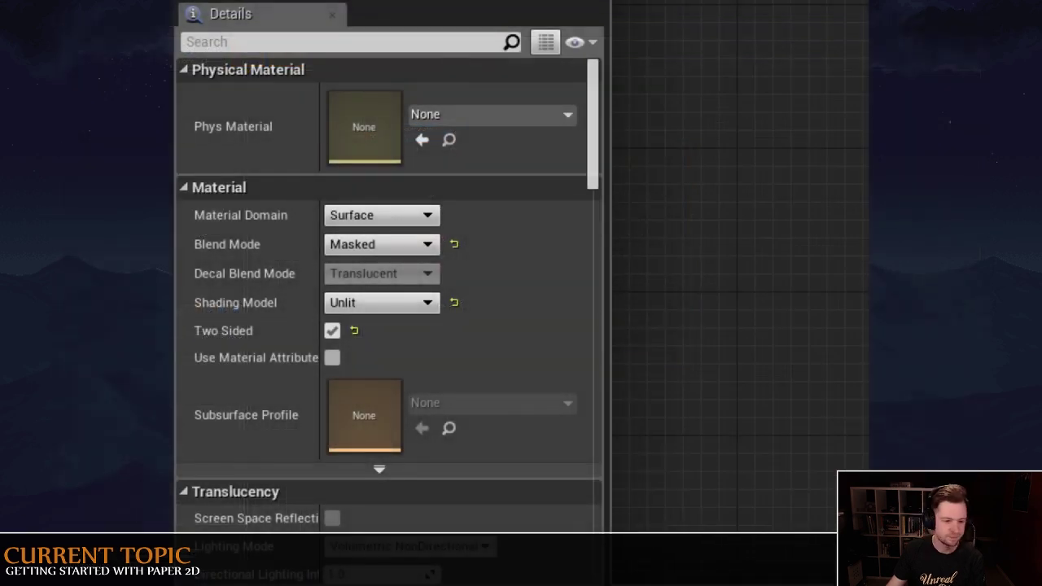
Set the shading model of DefaultSpriteMaterial to Default Lit.
{"action": "scroll", "coordinate": [591, 191], "scroll_direction": "down", "scroll_amount": 3}
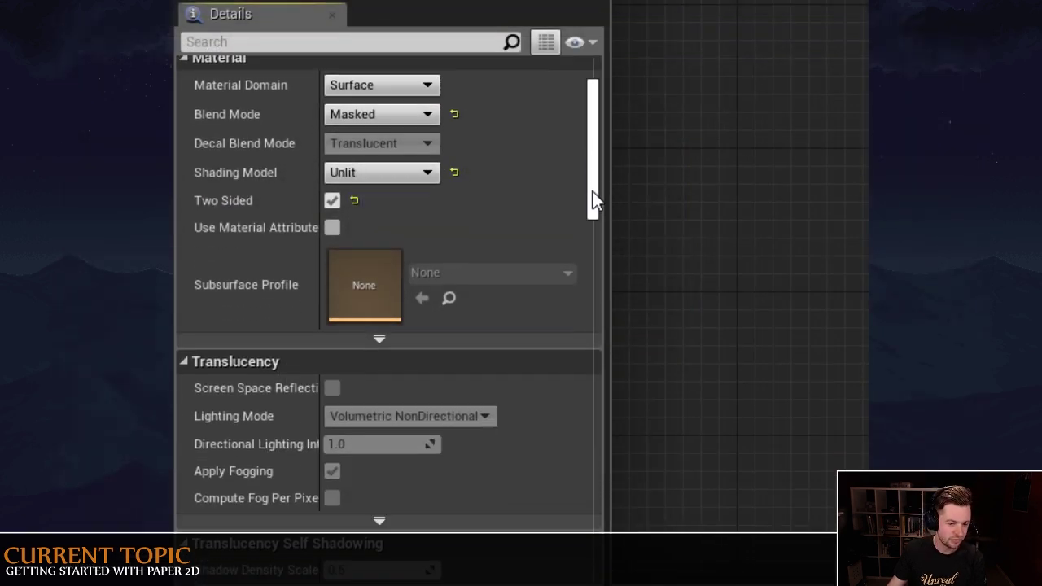
{"action": "left_click", "coordinate": [427, 192]}
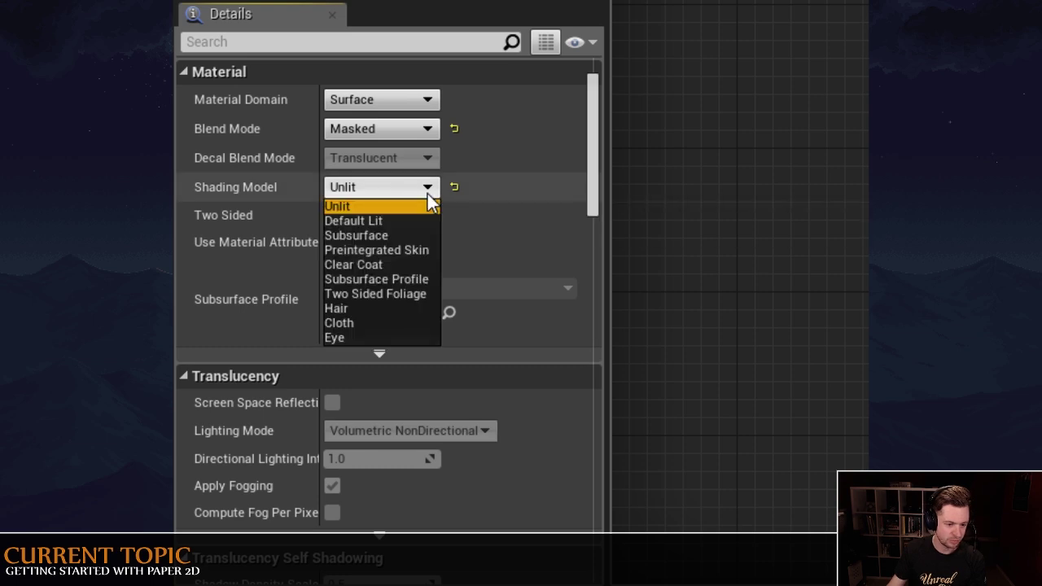
{"action": "left_click", "coordinate": [398, 226]}
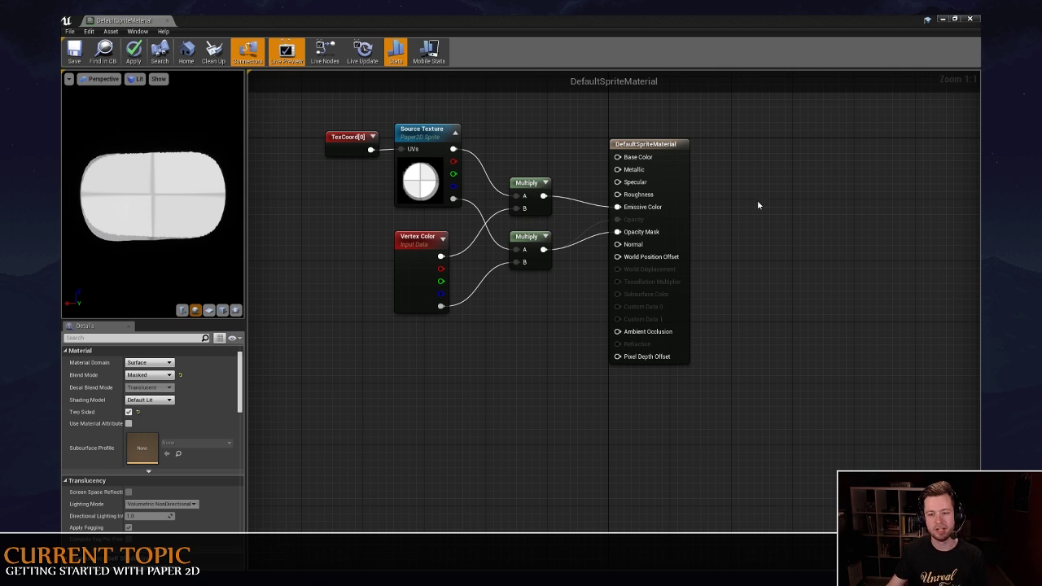
Move the upper Multiply node's connection from the material's Emissive Color input to Base Color.
{"action": "right_click_drag", "start_coordinate": [756, 204], "coordinate": [747, 285]}
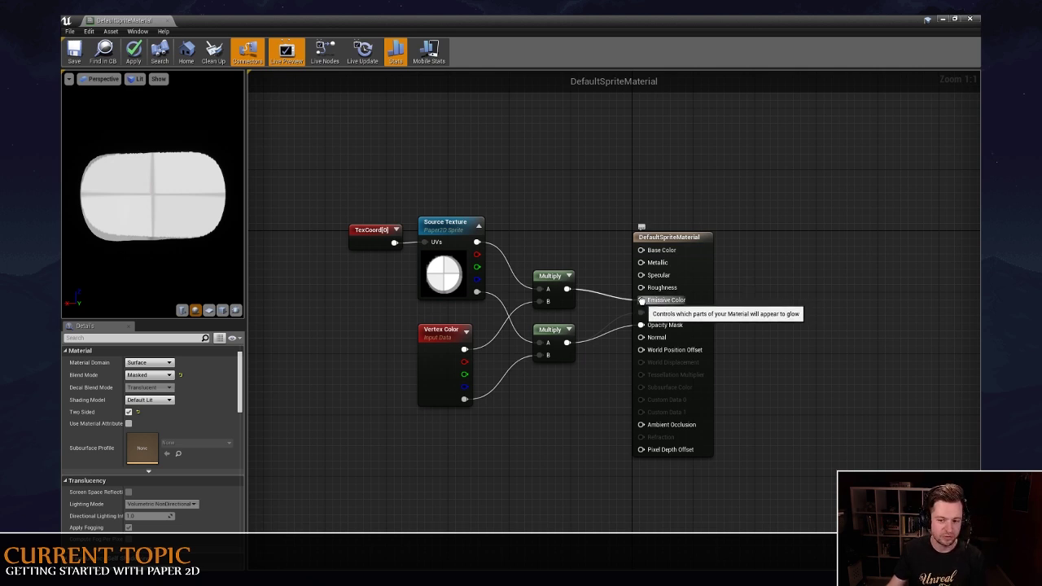
{"action": "left_click_drag", "start_coordinate": [643, 301], "coordinate": [641, 249], "text": "ctrl"}
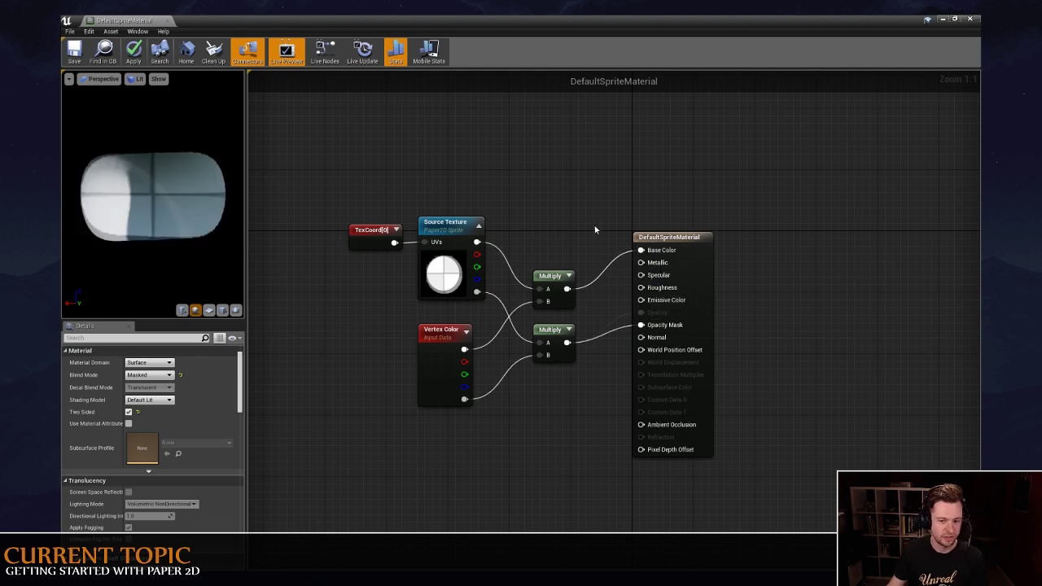
{"action": "right_click_drag", "start_coordinate": [589, 223], "coordinate": [558, 225]}
{"action": "scroll", "coordinate": [550, 220], "scroll_direction": "up", "scroll_amount": 1}
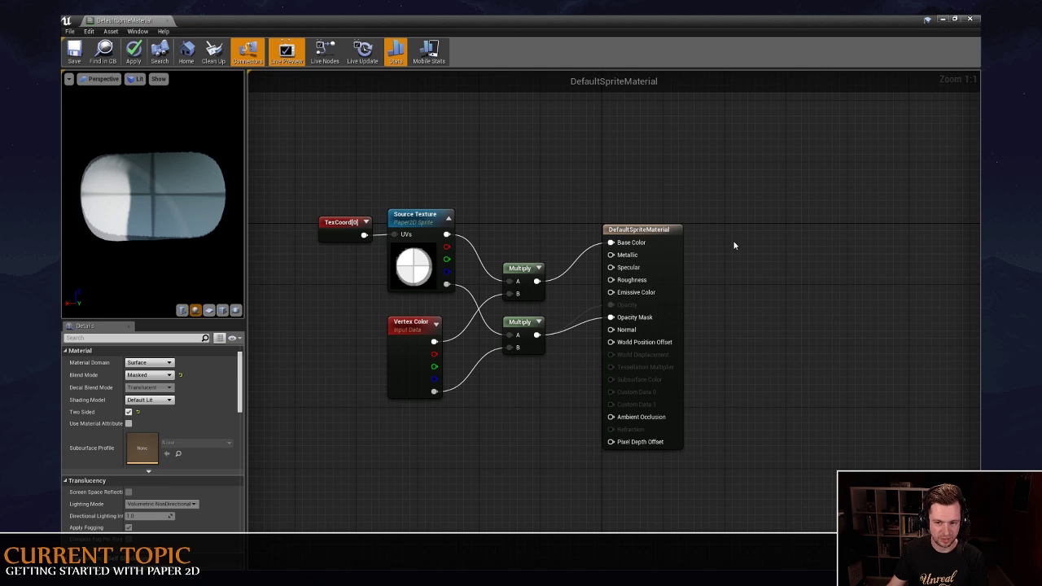
Shift the result node to make room and feed its Specular input from a new Constant node with value 0.
{"action": "right_click_drag", "start_coordinate": [733, 239], "coordinate": [728, 218]}
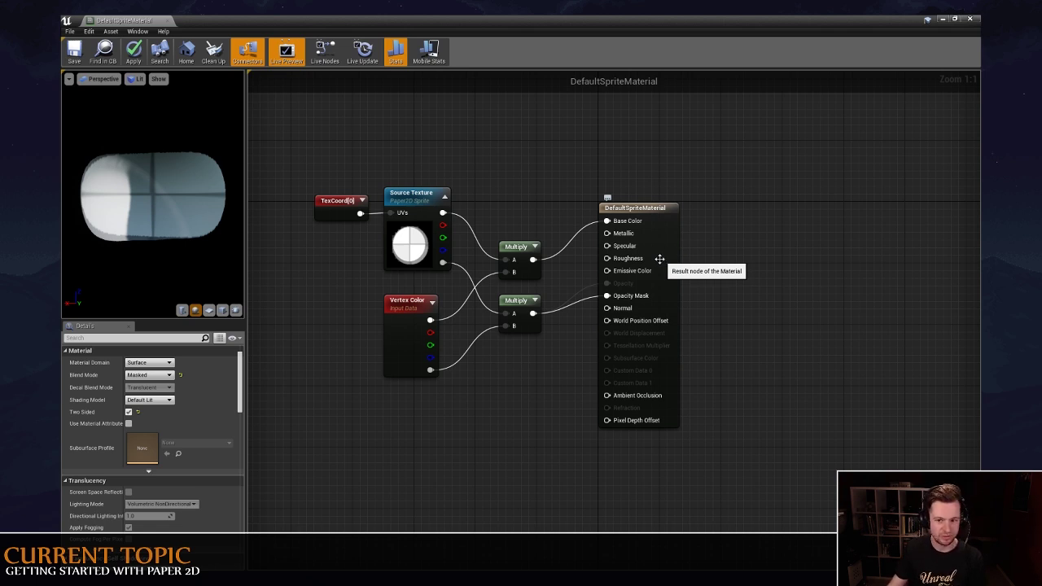
{"action": "left_click_drag", "start_coordinate": [629, 208], "coordinate": [668, 247]}
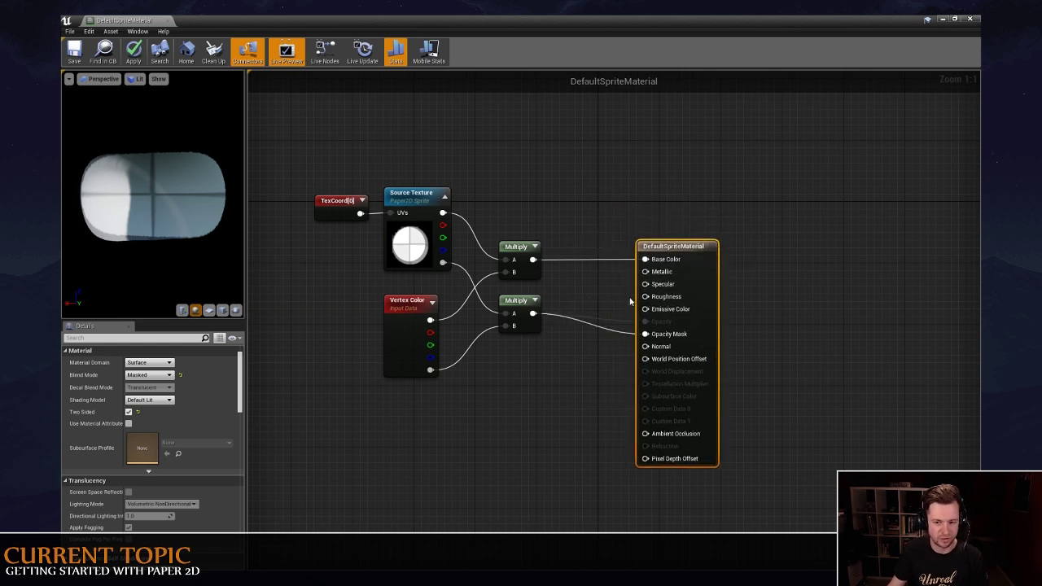
{"action": "left_click_drag", "start_coordinate": [646, 283], "coordinate": [592, 293]}
{"action": "type", "text": "constant"}
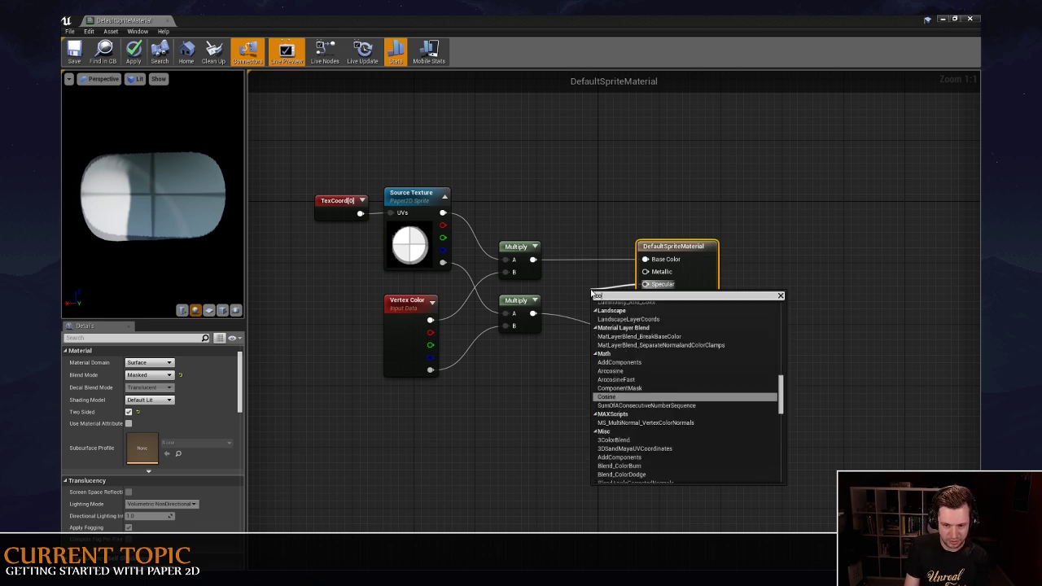
{"action": "key", "text": "Return"}
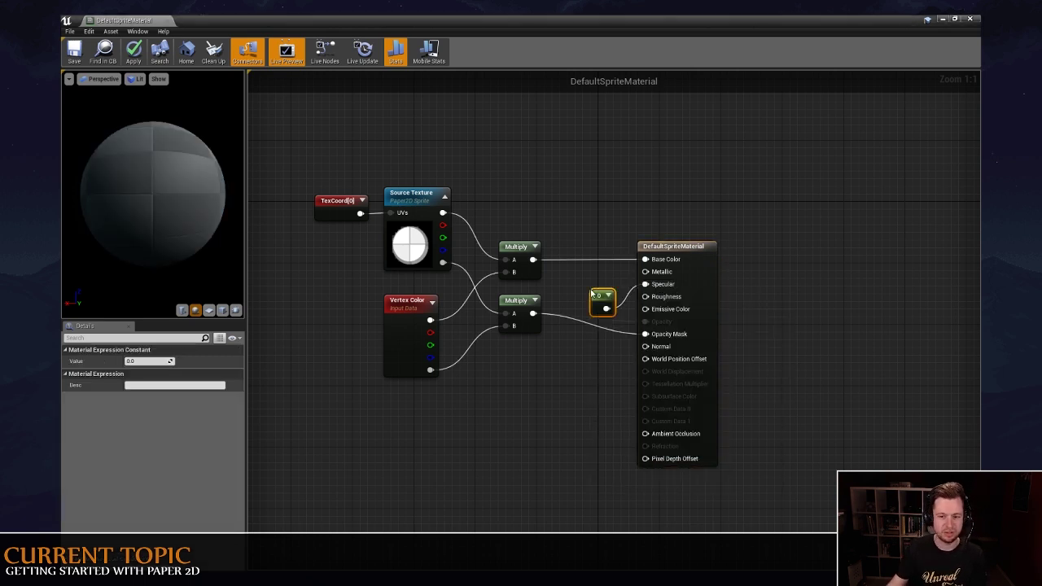
{"action": "left_click", "coordinate": [589, 300]}
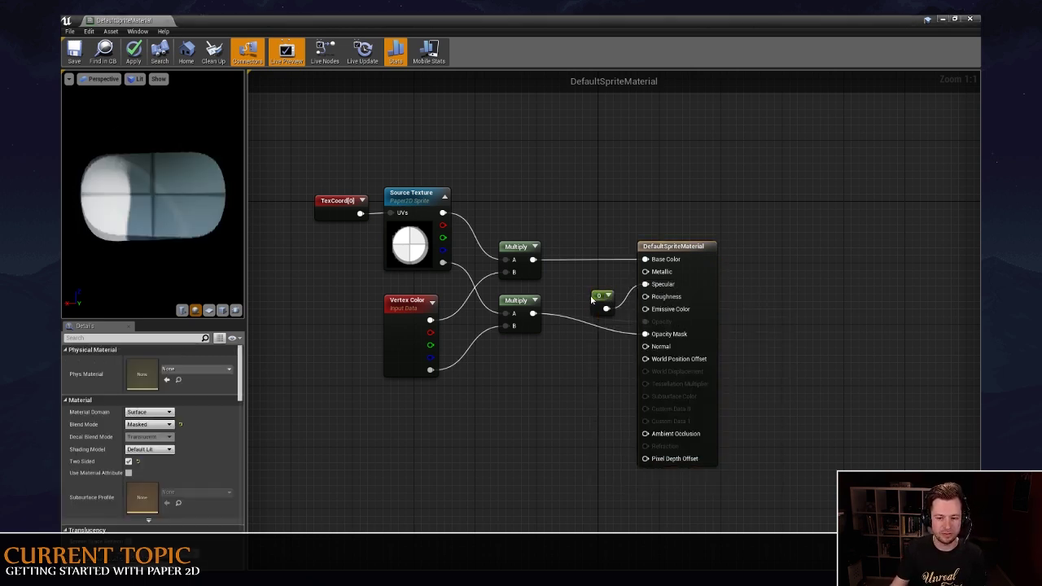
{"action": "mouse_move", "coordinate": [591, 295]}
{"action": "left_mouse_down"}
{"action": "mouse_move", "coordinate": [580, 275]}
{"action": "mouse_move", "coordinate": [595, 278]}
{"action": "left_mouse_up"}
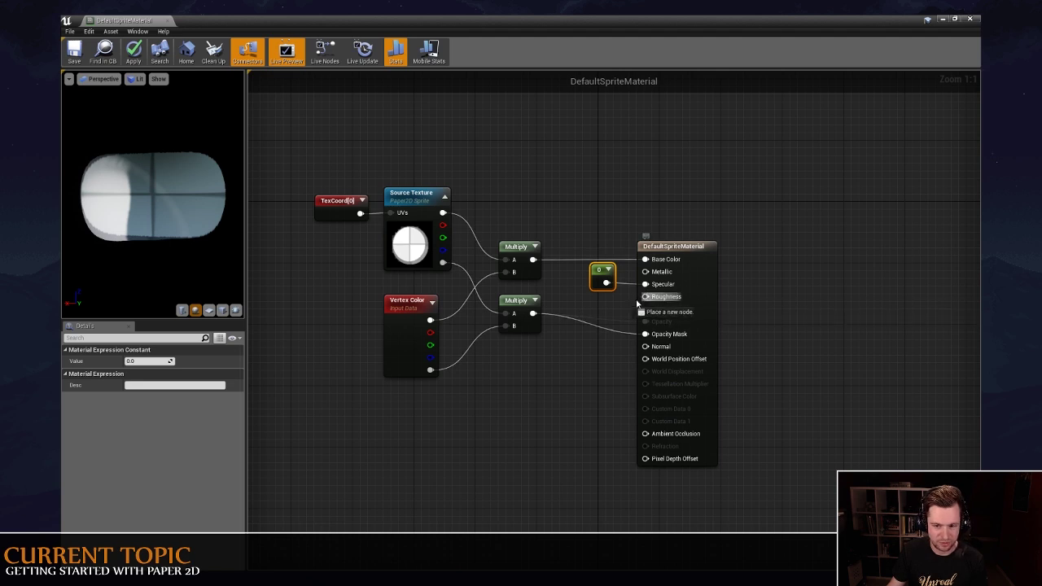
Add a Constant node to the Roughness input and set its value to 1.
{"action": "left_click_drag", "start_coordinate": [646, 296], "coordinate": [597, 310]}
{"action": "type", "text": "cons"}
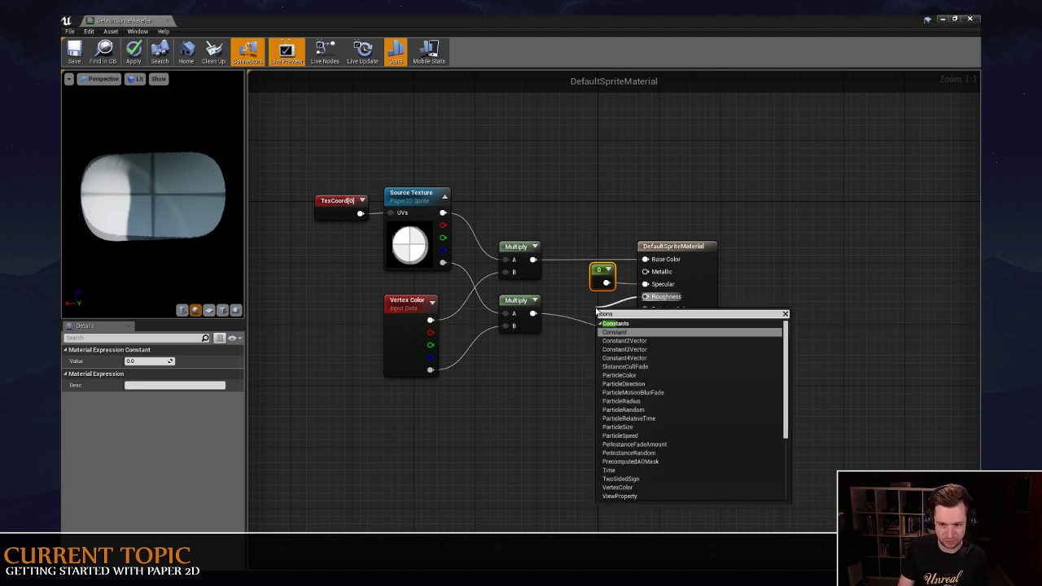
{"action": "key", "text": "Return"}
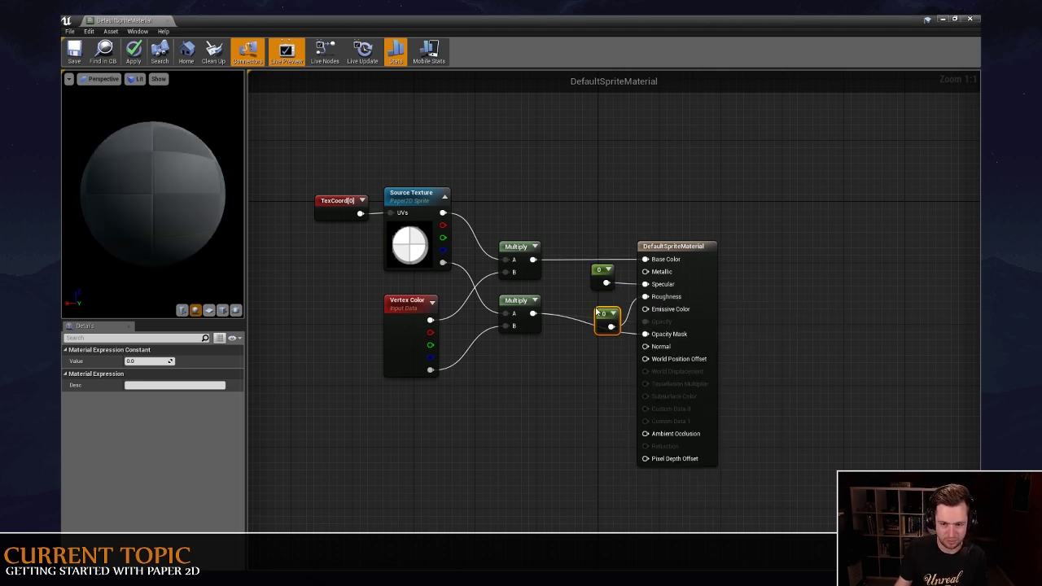
{"action": "left_click", "coordinate": [154, 362]}
{"action": "type", "text": "1"}
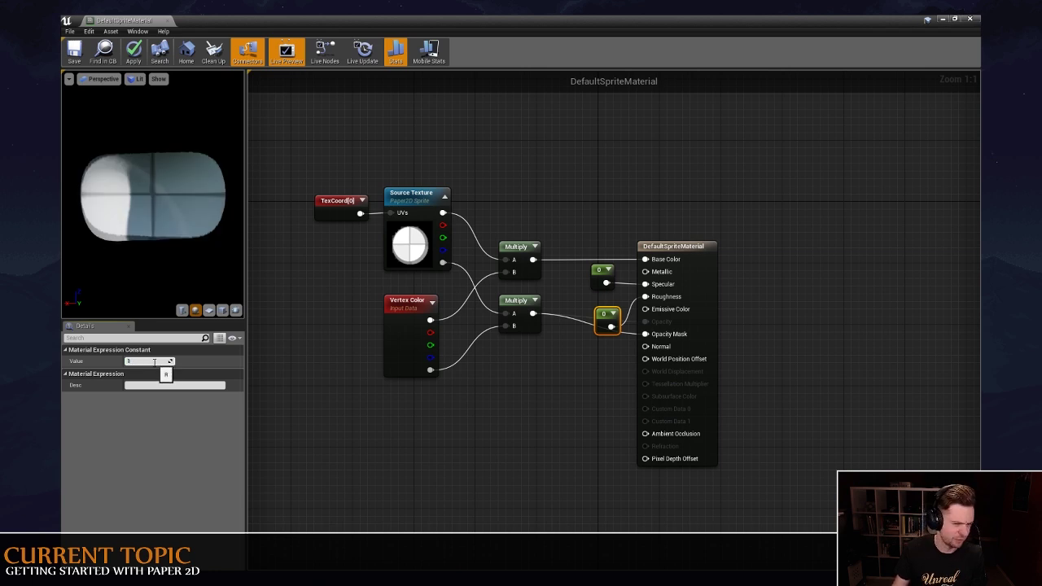
{"action": "key", "text": "Return"}
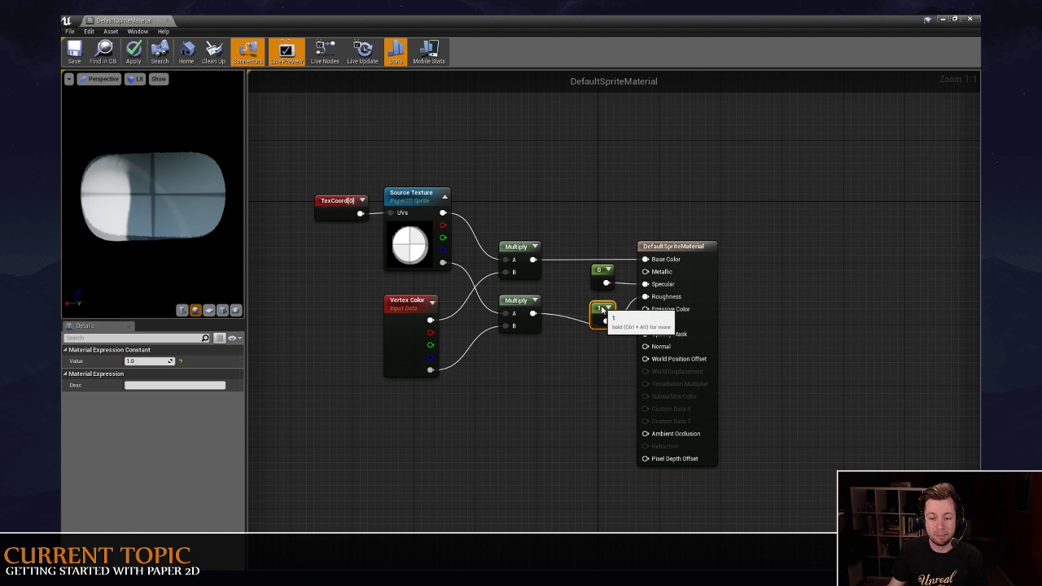
Save DefaultSpriteMaterial and close its editor.
{"action": "right_click_drag", "start_coordinate": [571, 227], "coordinate": [570, 277]}
{"action": "key", "text": "ctrl+s"}
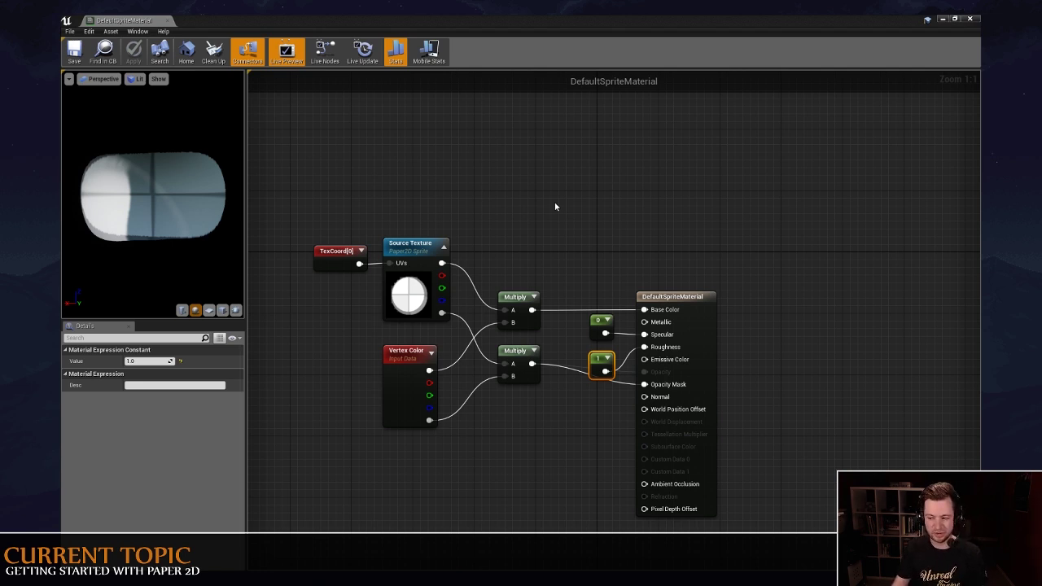
{"action": "right_click_drag", "start_coordinate": [554, 216], "coordinate": [567, 199]}
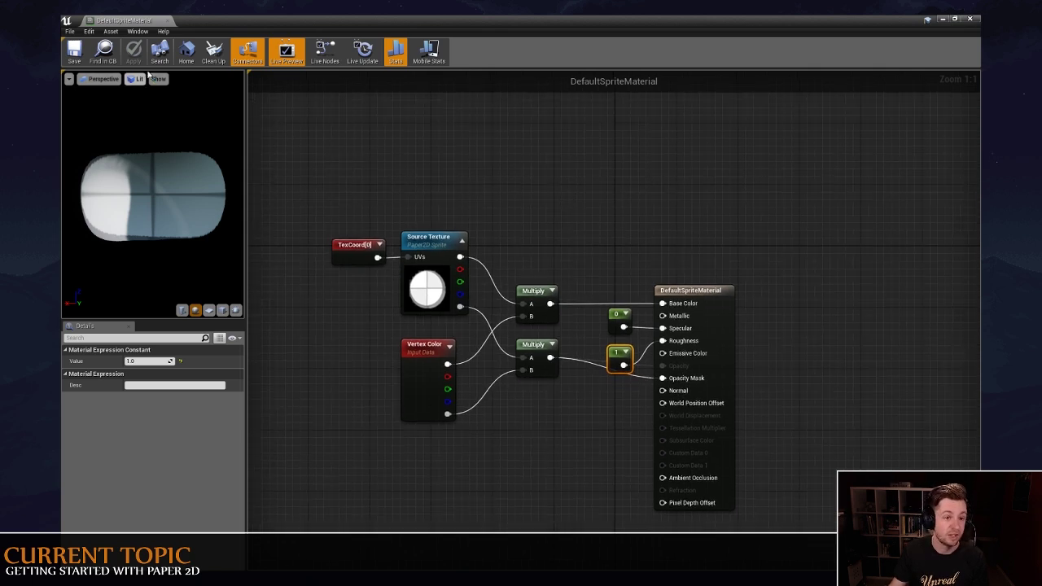
{"action": "left_click", "coordinate": [168, 20]}
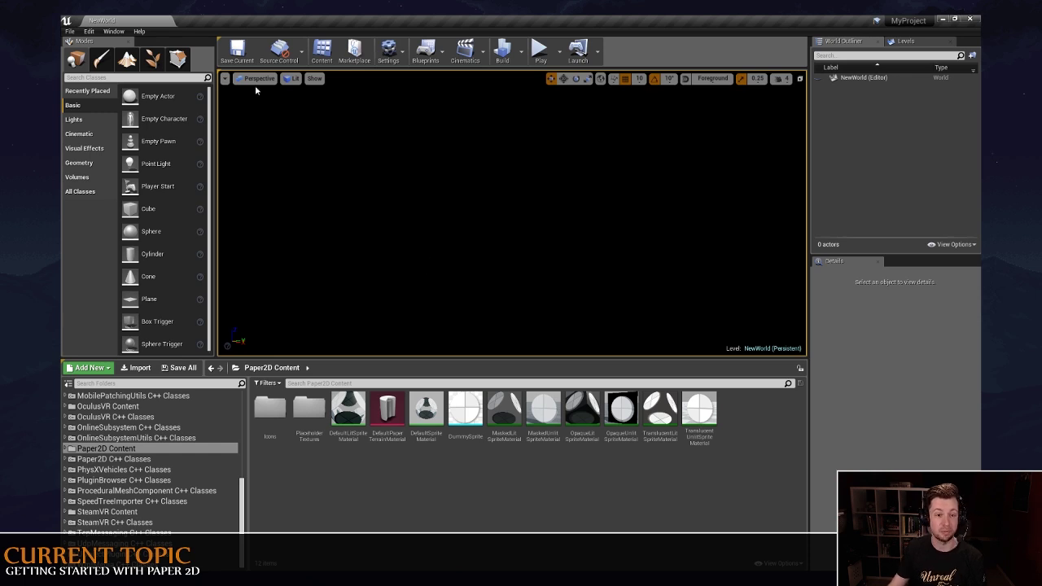
Open the project settings, search for "forward" and enable Forward Shading under the rendering settings.
{"action": "left_click", "coordinate": [89, 33]}
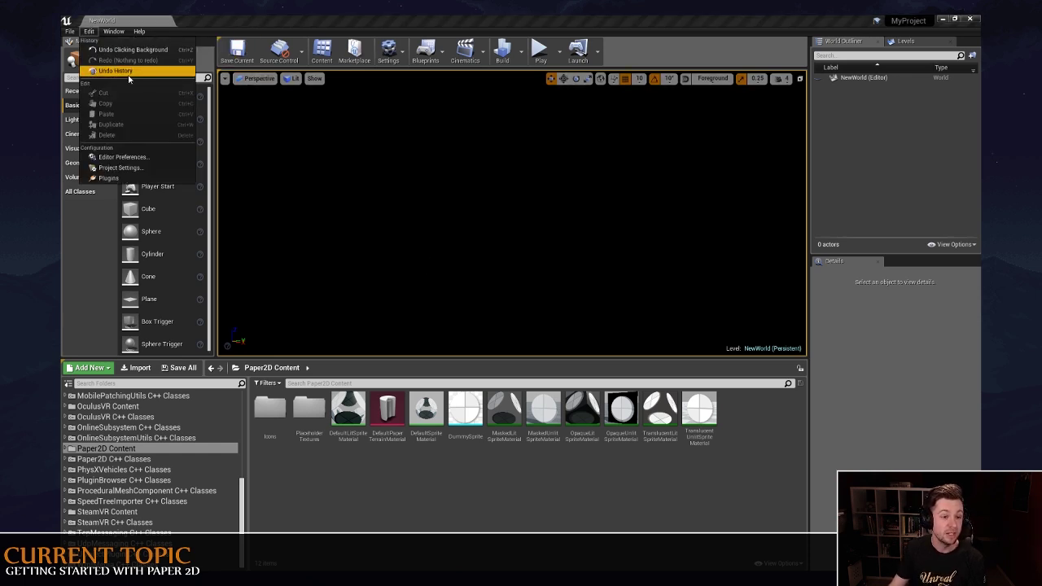
{"action": "left_click", "coordinate": [156, 168]}
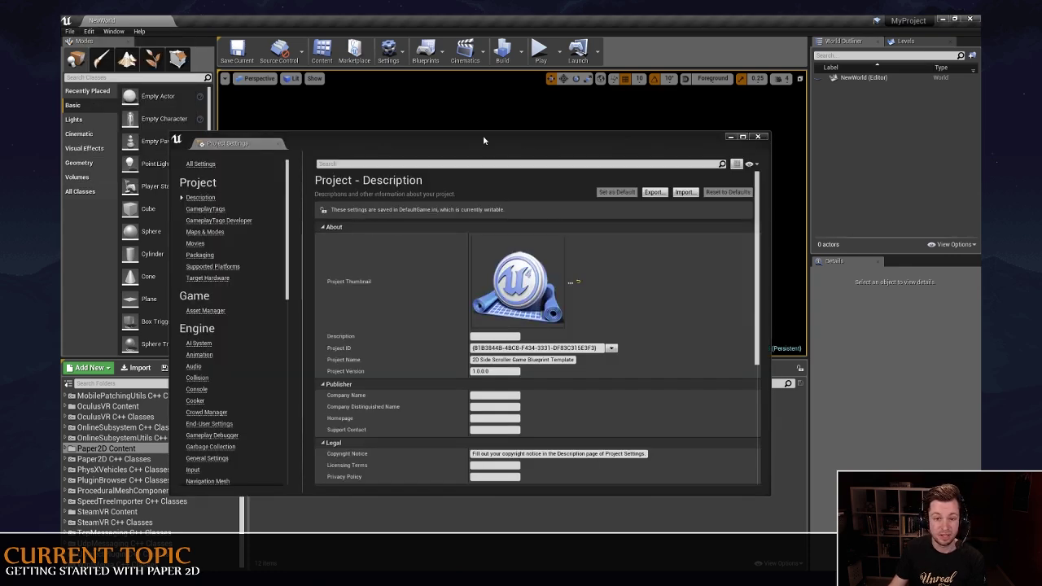
{"action": "left_click_drag", "start_coordinate": [483, 140], "coordinate": [515, 102]}
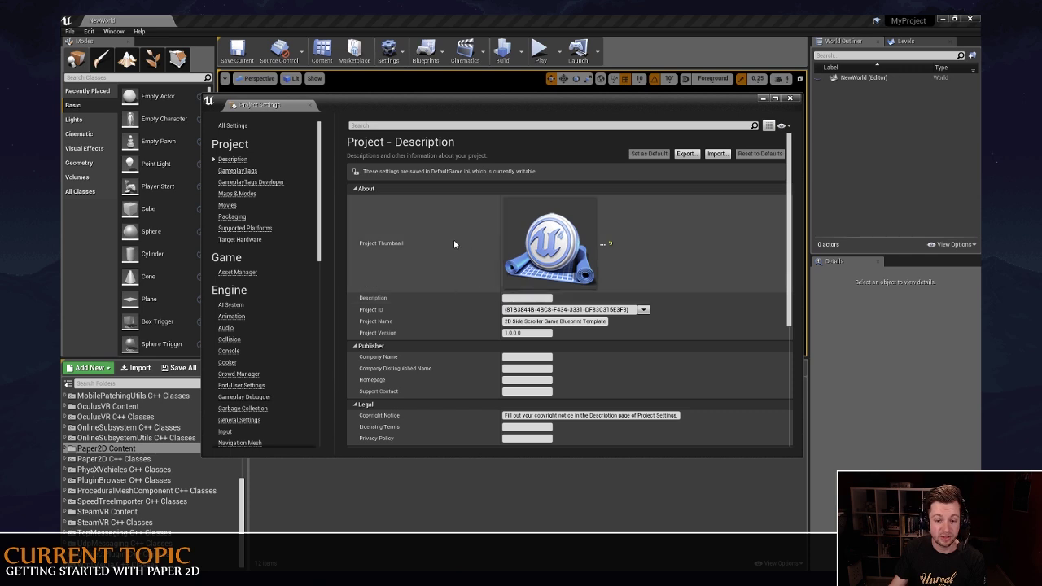
{"action": "left_click", "coordinate": [458, 127]}
{"action": "type", "text": "forward"}
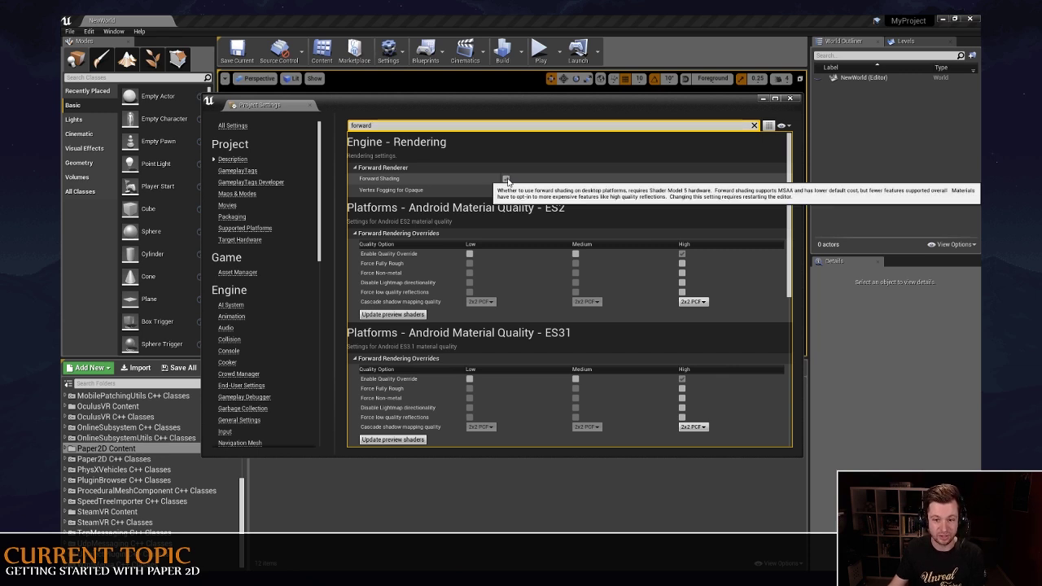
{"action": "left_click", "coordinate": [506, 178]}
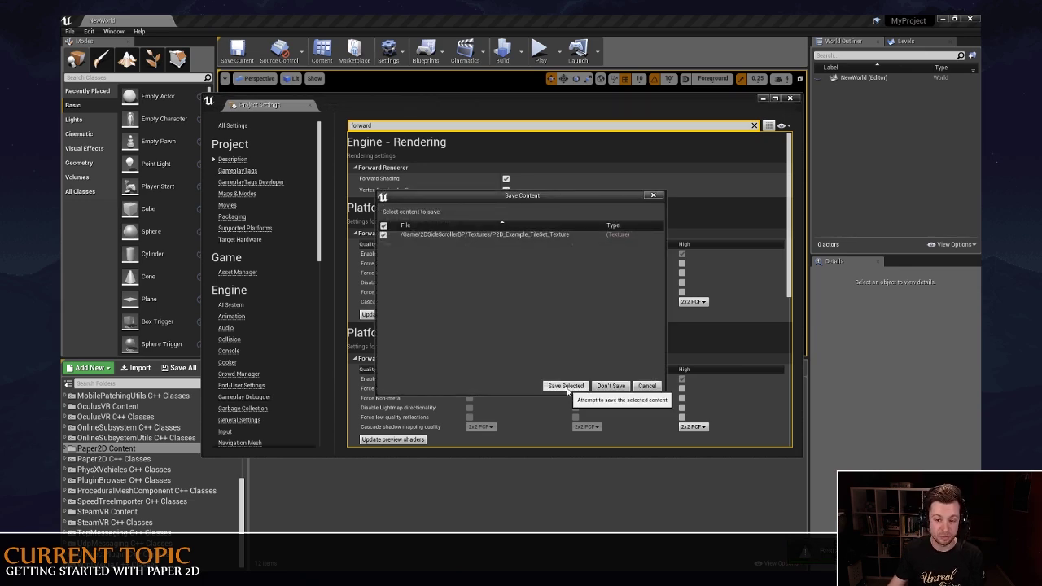
Save P2D_Example_TileSet_Texture, and set Min Screen Radius for Lights to 0.0 in the project settings.
{"action": "left_click", "coordinate": [570, 388]}
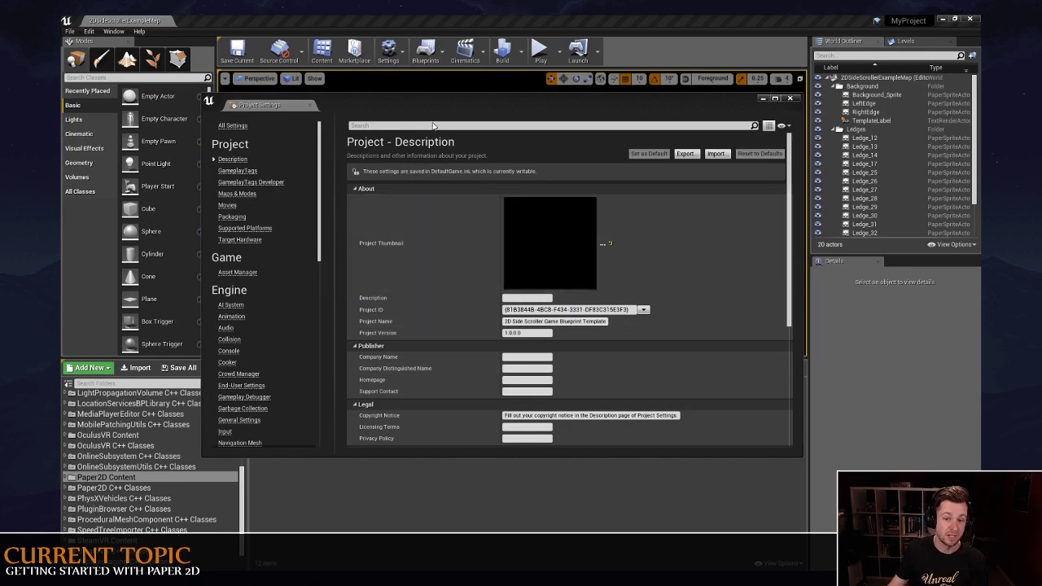
{"action": "left_click", "coordinate": [434, 124]}
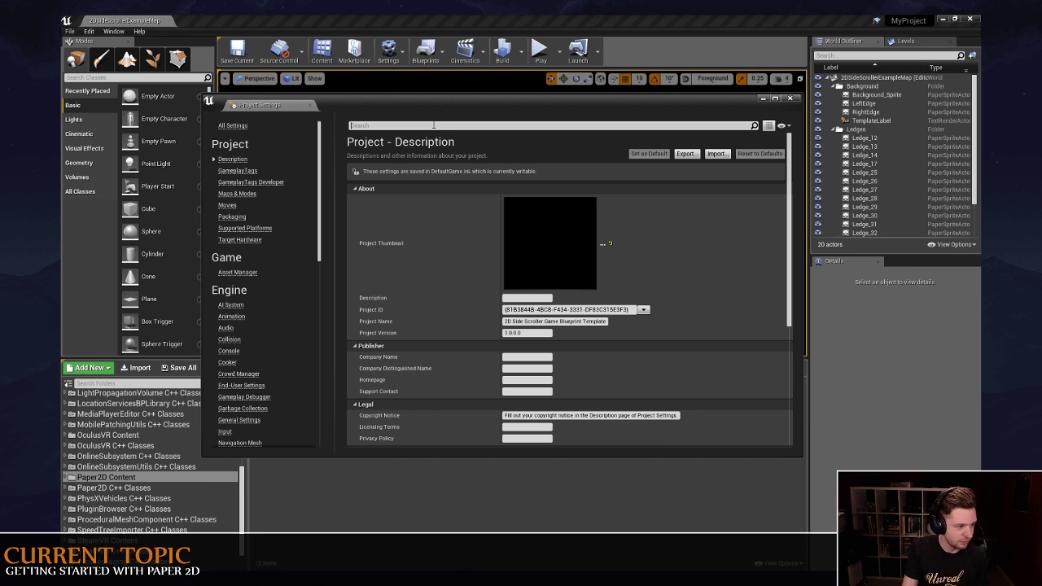
{"action": "type", "text": "min screen"}
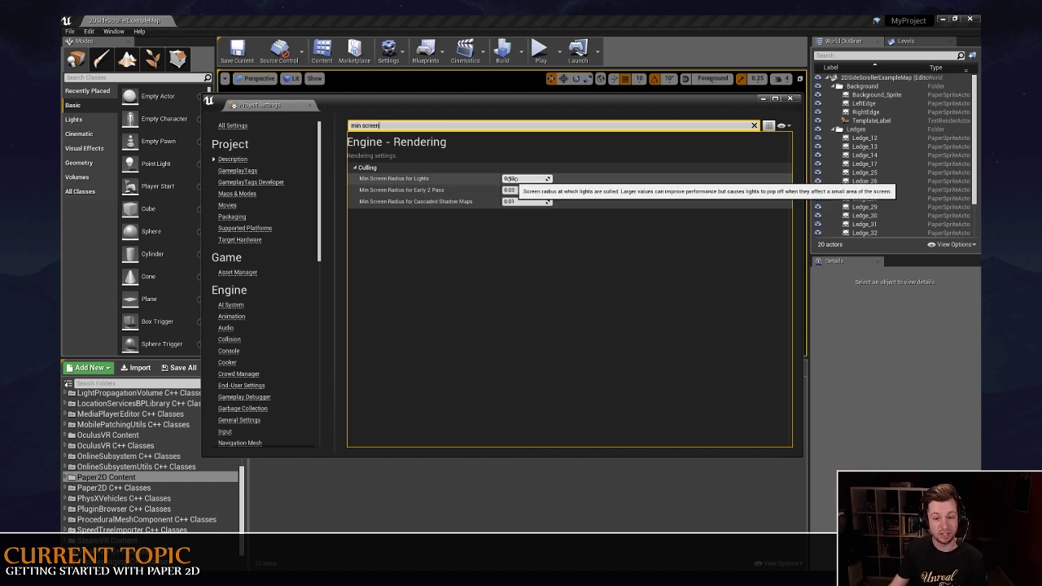
{"action": "left_click", "coordinate": [512, 179]}
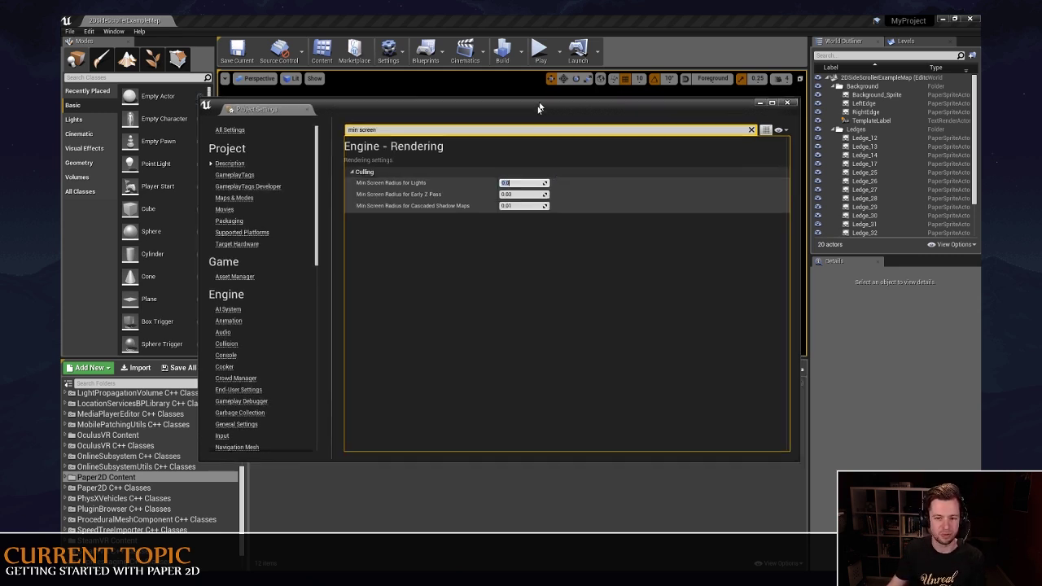
{"action": "left_click_drag", "start_coordinate": [537, 106], "coordinate": [524, 125]}
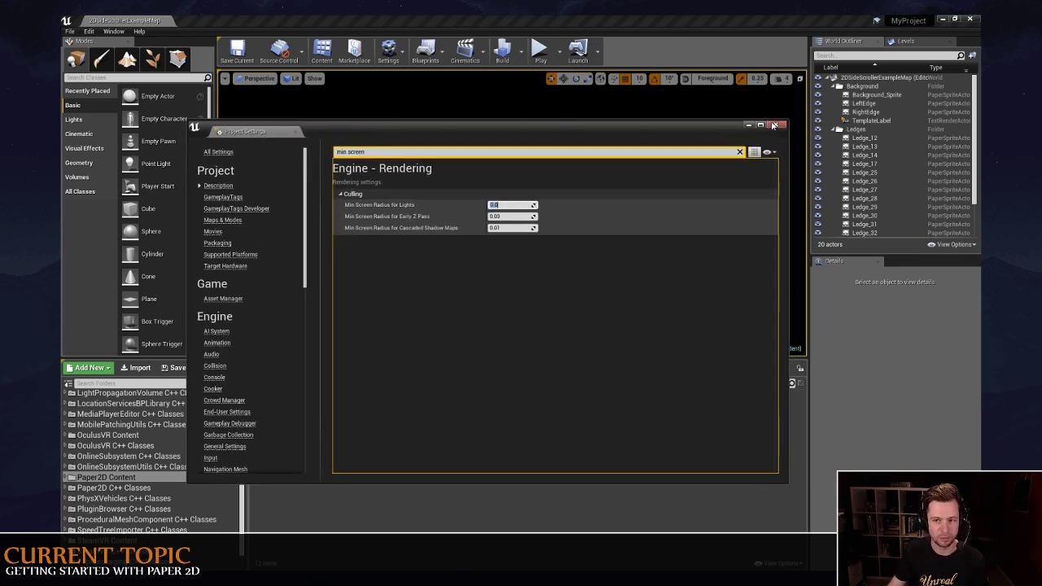
{"action": "left_click", "coordinate": [770, 124]}
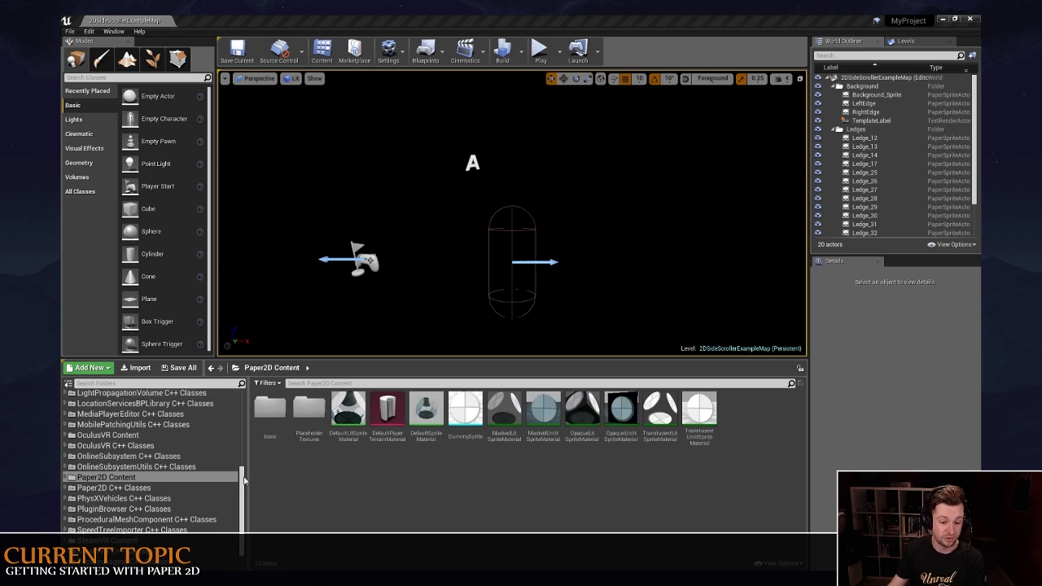
Examine P2D_Example_TileSet_Texture from the 2DSideScrollerBP Textures folder in the texture editor and close it again.
{"action": "scroll", "coordinate": [163, 407], "scroll_direction": "up", "scroll_amount": 10}
{"action": "left_click", "coordinate": [130, 397]}
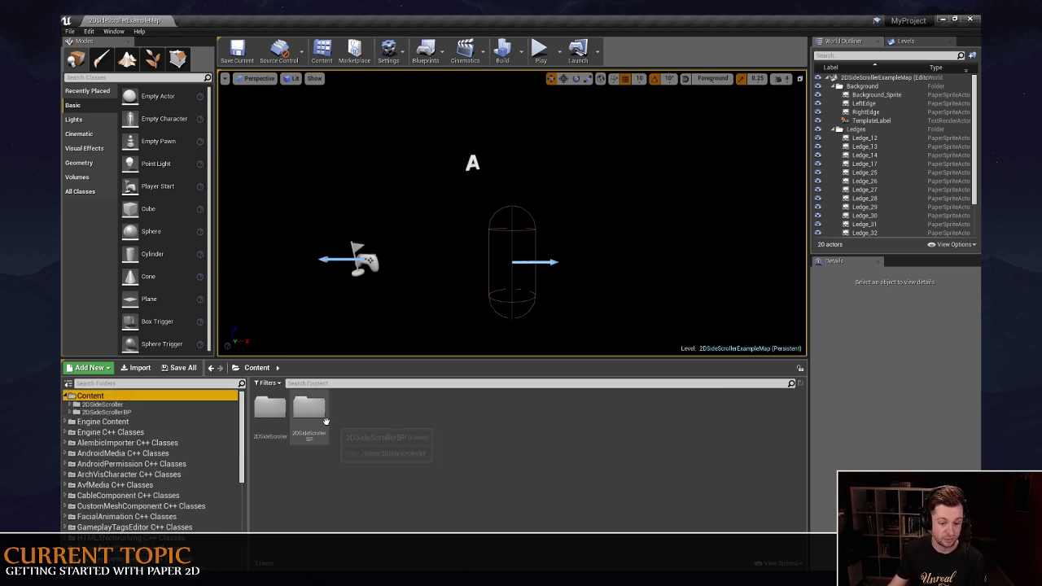
{"action": "double_click", "coordinate": [309, 408]}
{"action": "double_click", "coordinate": [350, 415]}
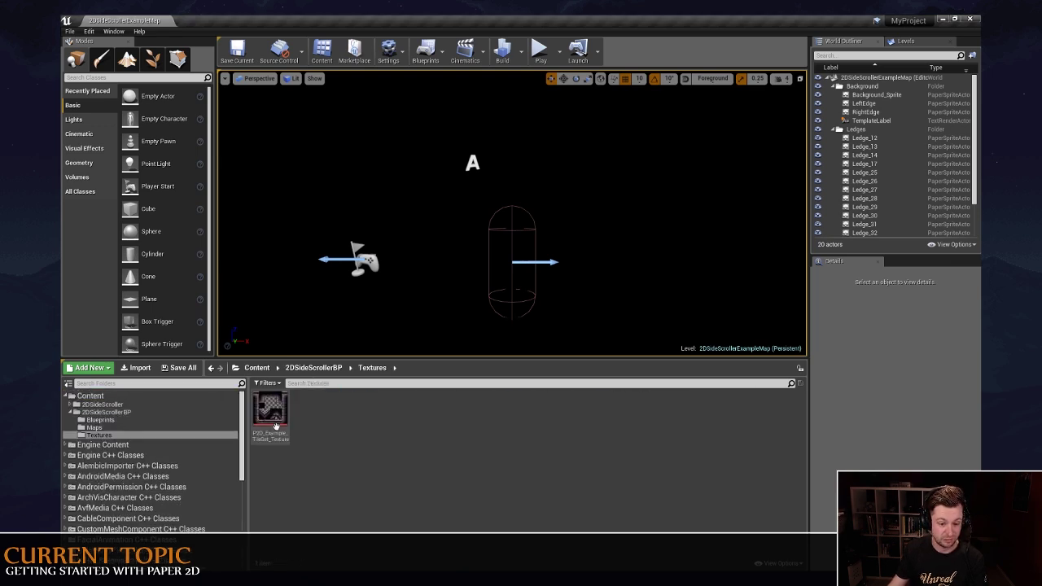
{"action": "double_click", "coordinate": [271, 407]}
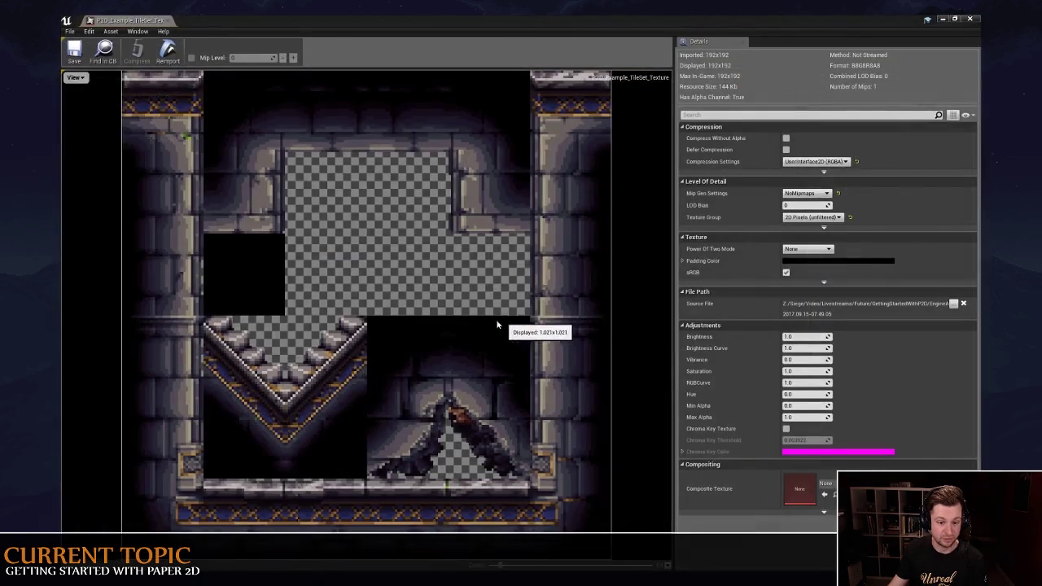
{"action": "left_click", "coordinate": [970, 18]}
Create a folder named Tileset inside 2DSideScrollerBP and open it.
{"action": "left_click", "coordinate": [314, 367]}
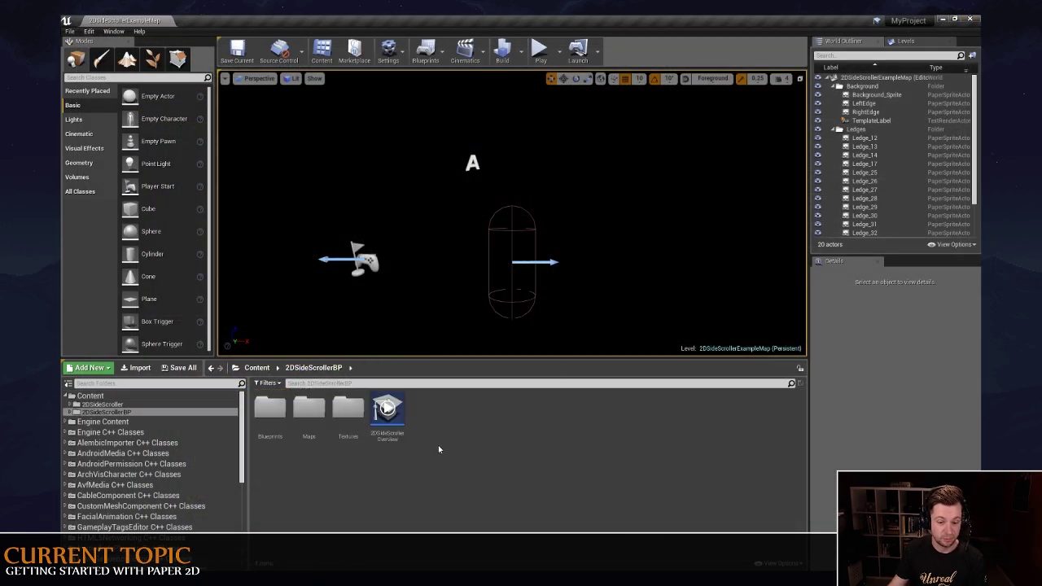
{"action": "right_click", "coordinate": [438, 448]}
{"action": "left_click", "coordinate": [472, 171]}
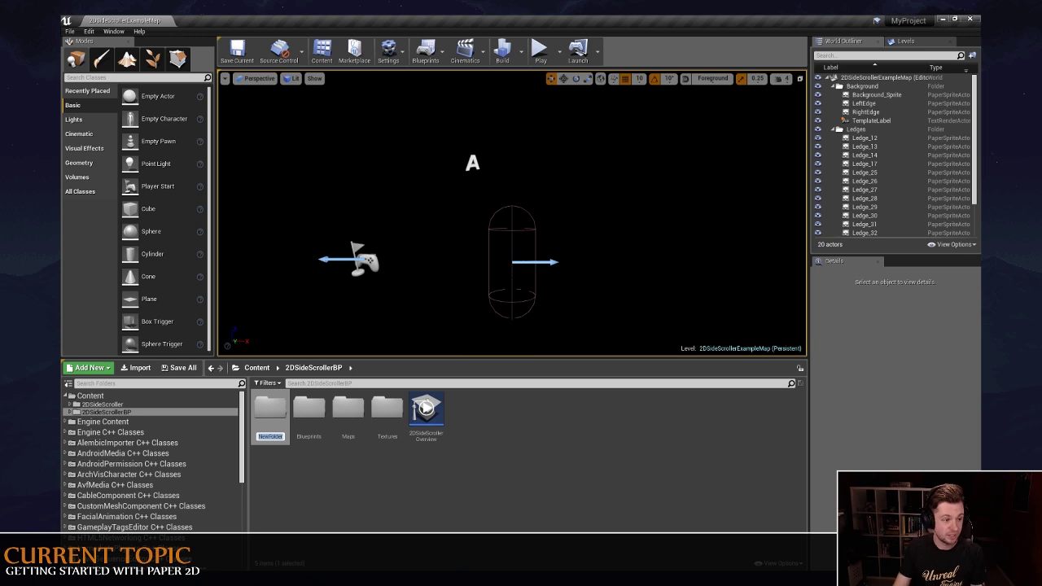
{"action": "type", "text": "Tileset"}
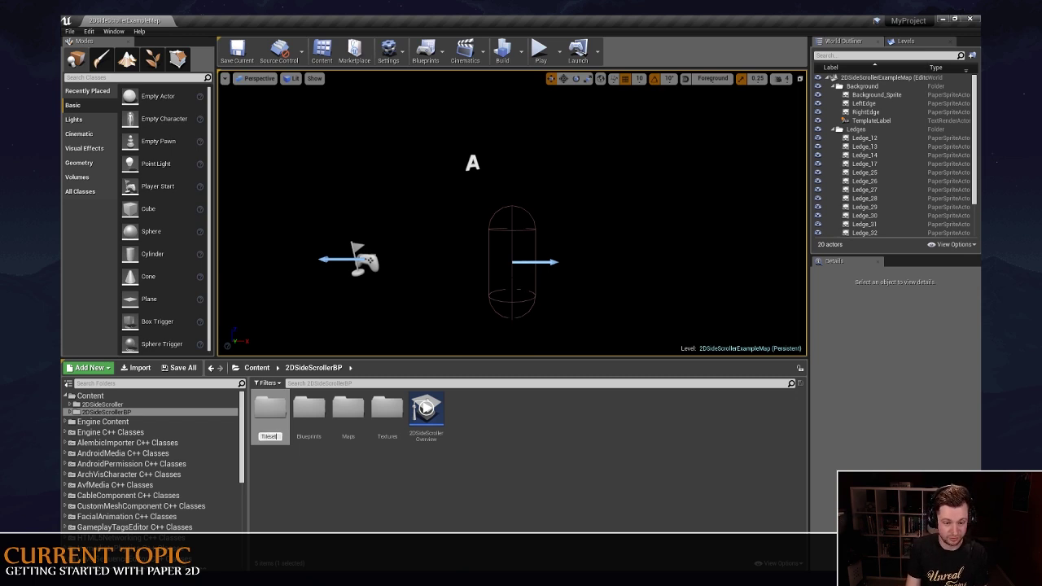
{"action": "key", "text": "Return"}
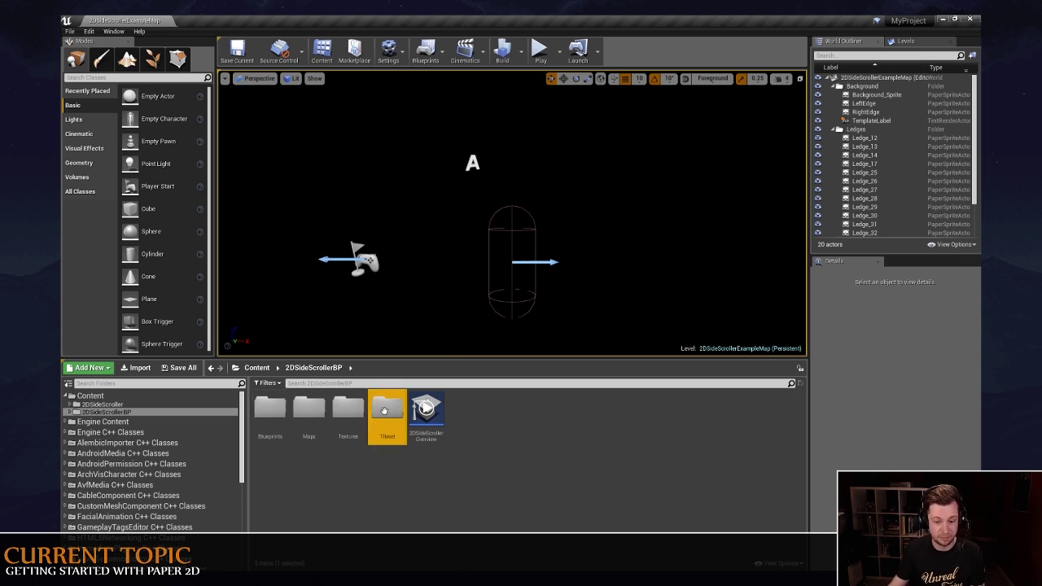
{"action": "double_click", "coordinate": [385, 413]}
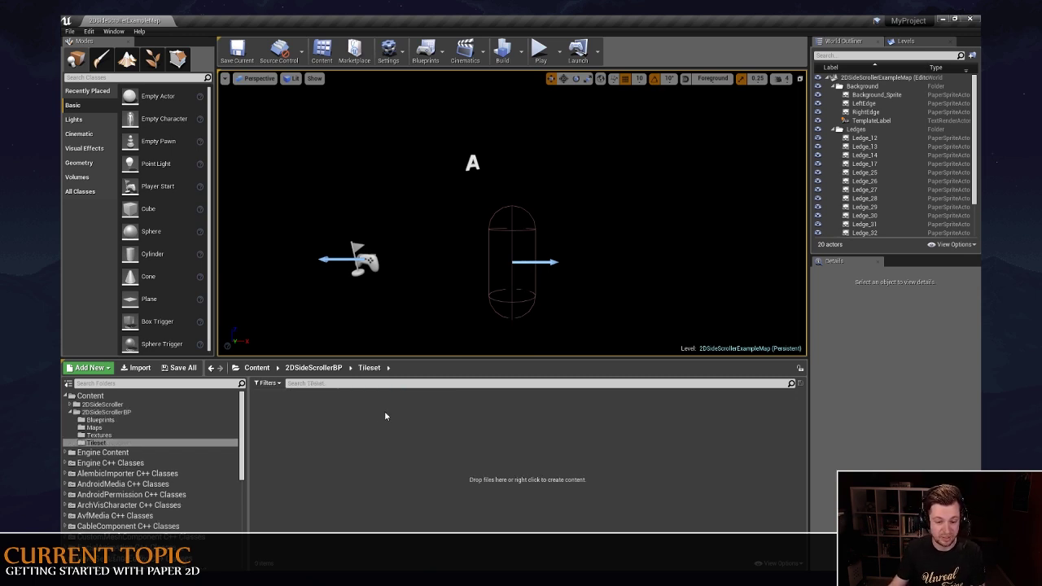
Create a Paper2D Tile Set asset with its default name in the Tileset folder and open it for editing.
{"action": "right_click", "coordinate": [315, 426]}
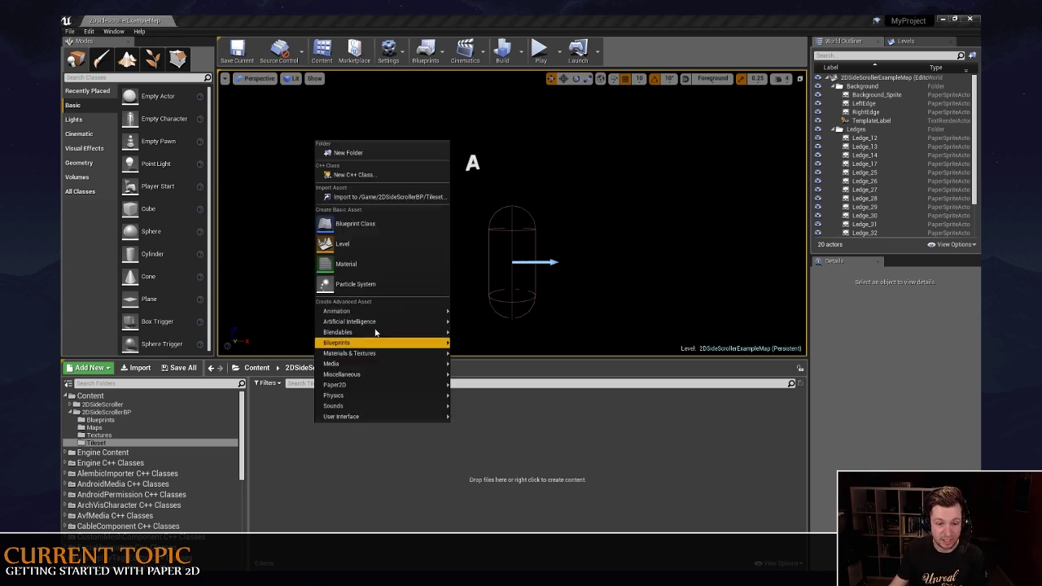
{"action": "mouse_move", "coordinate": [368, 385]}
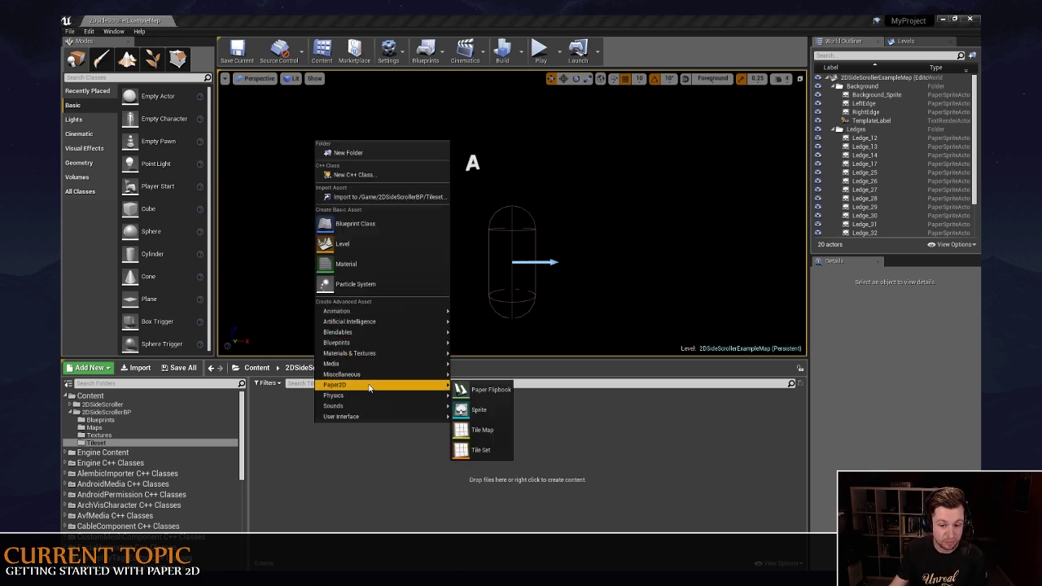
{"action": "left_click", "coordinate": [480, 451]}
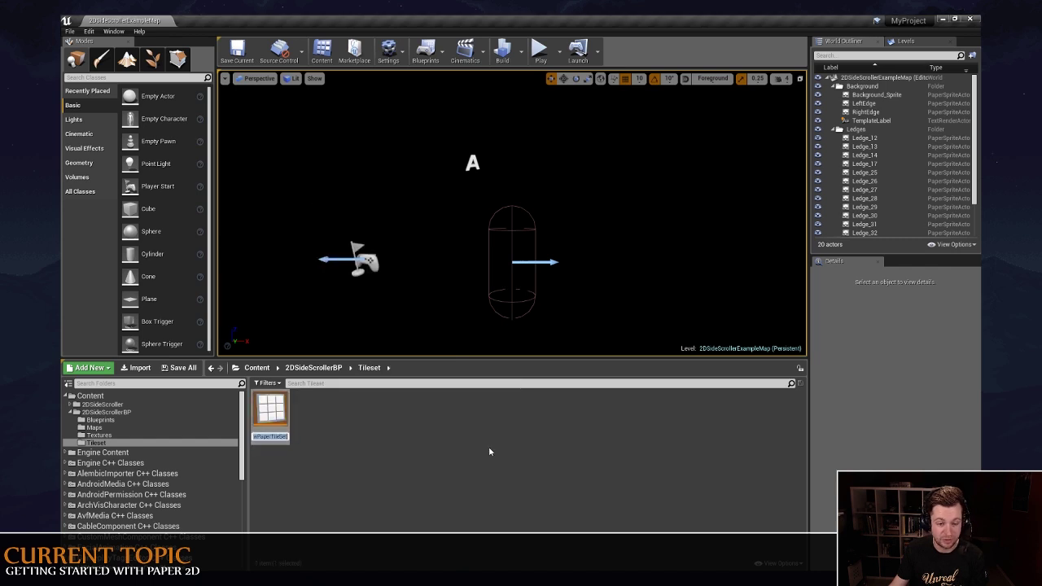
{"action": "key", "text": "Return"}
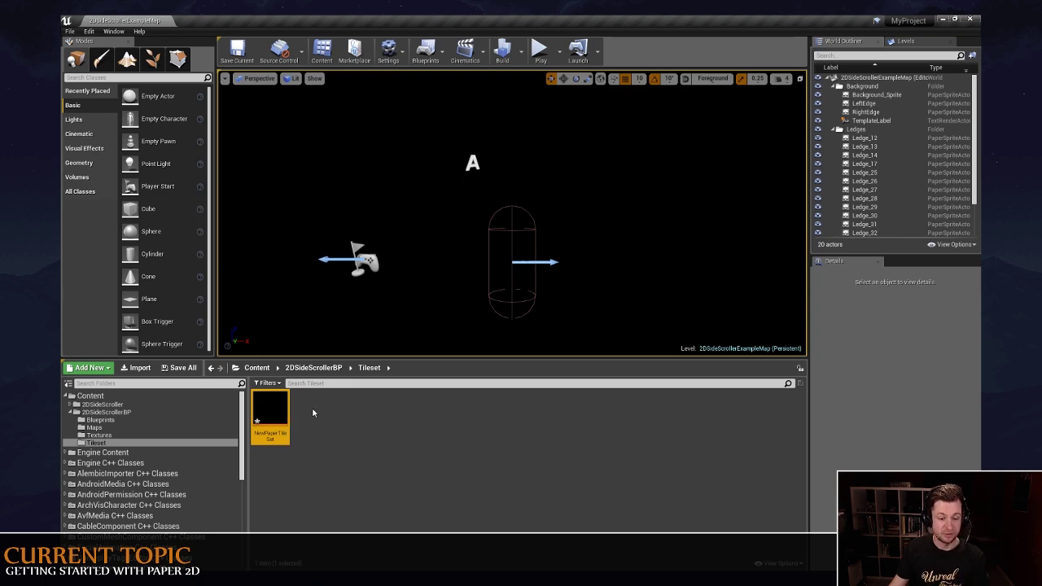
{"action": "double_click", "coordinate": [271, 411]}
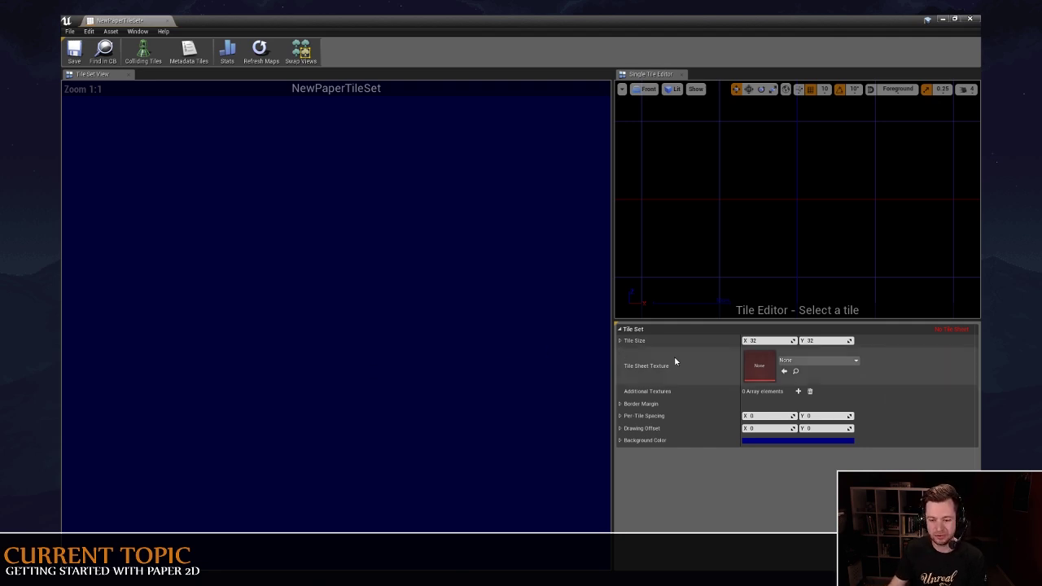
Assign P2D_Example_TileSet_Texture as the tile sheet texture and expand the Tile Size and Border Margin settings.
{"action": "left_click", "coordinate": [856, 360]}
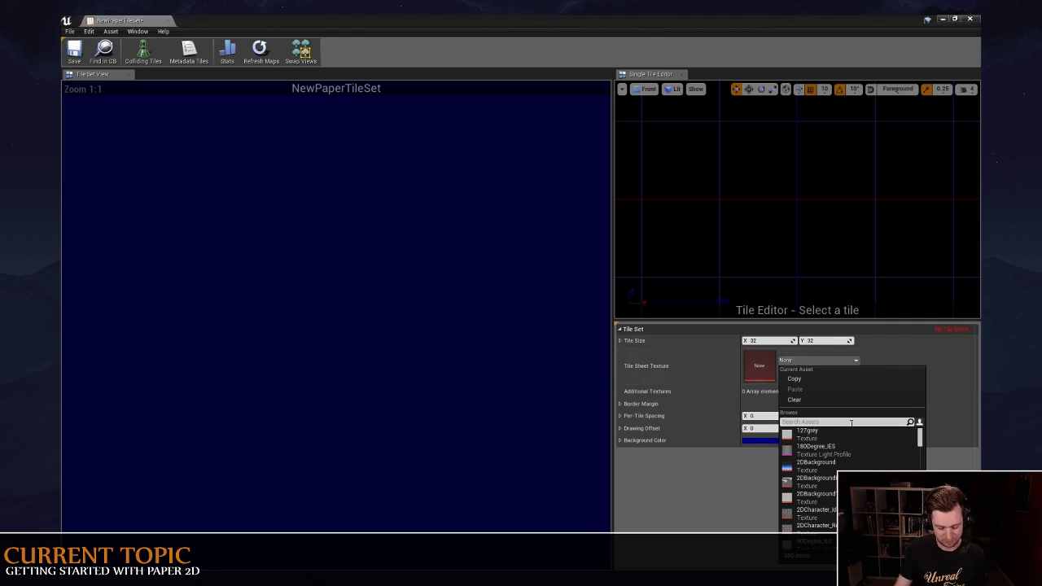
{"action": "type", "text": "P2D"}
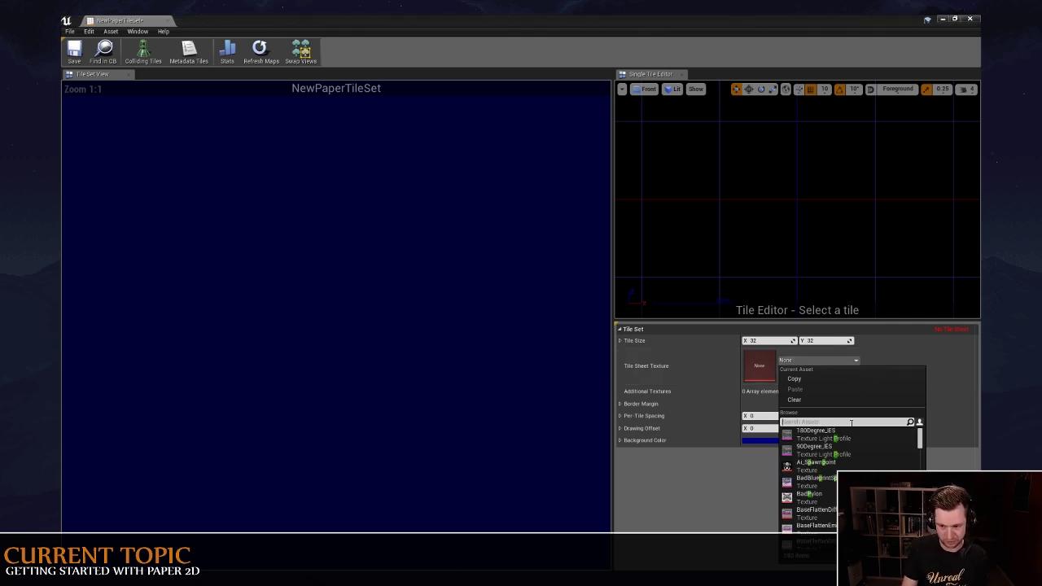
{"action": "type", "text": "_"}
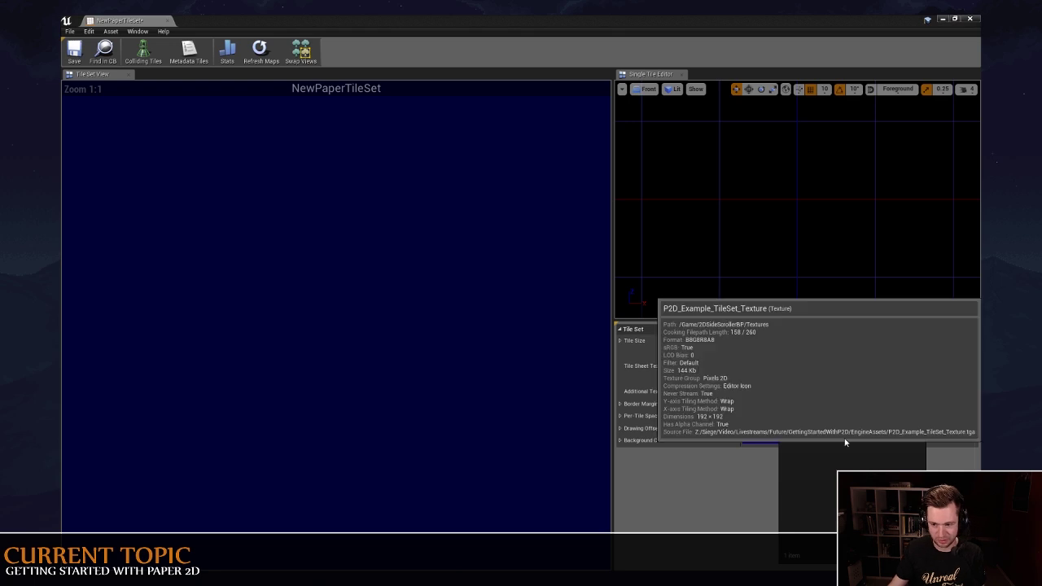
{"action": "left_click", "coordinate": [834, 431]}
{"action": "right_click_drag", "start_coordinate": [146, 155], "coordinate": [347, 350]}
{"action": "scroll", "coordinate": [348, 350], "scroll_direction": "up", "scroll_amount": 3}
{"action": "scroll", "coordinate": [348, 350], "scroll_direction": "down", "scroll_amount": 1}
{"action": "right_click_drag", "start_coordinate": [433, 331], "coordinate": [528, 372]}
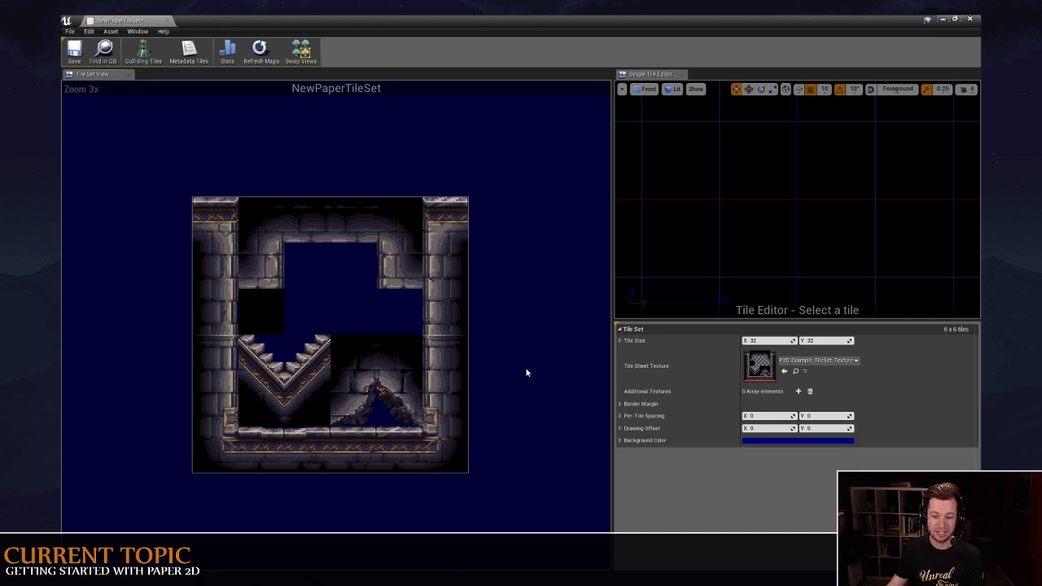
{"action": "left_click", "coordinate": [622, 340]}
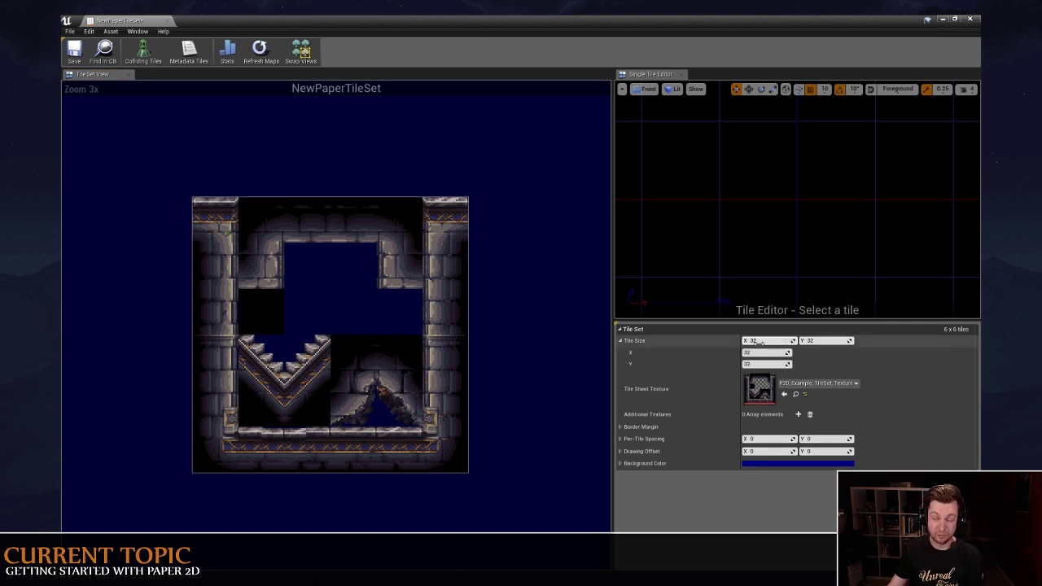
{"action": "left_click", "coordinate": [621, 427]}
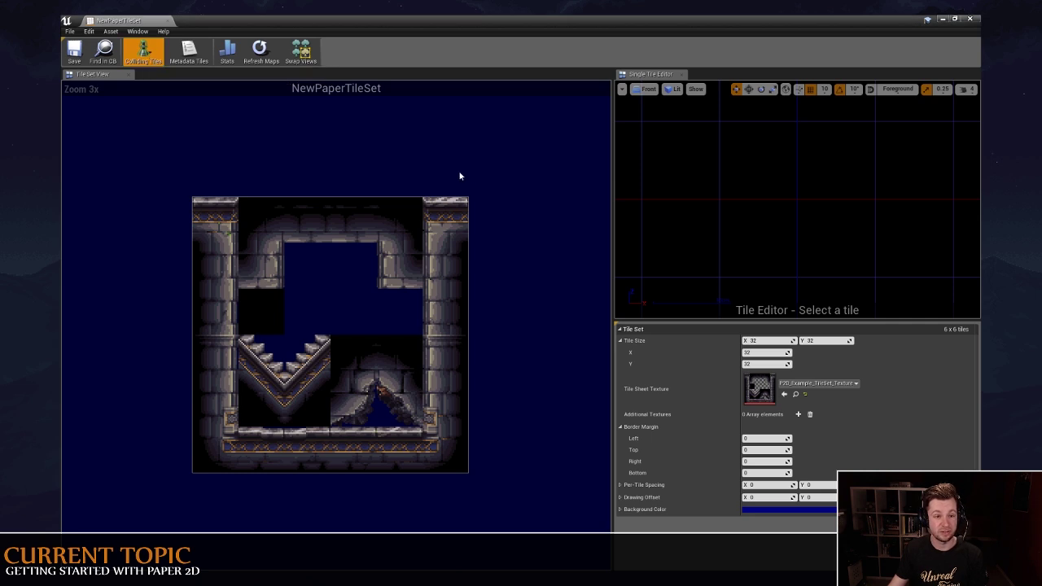
Add a box collision shape to tile #32, the third tile of the tile sheet's bottom row.
{"action": "left_click", "coordinate": [318, 453]}
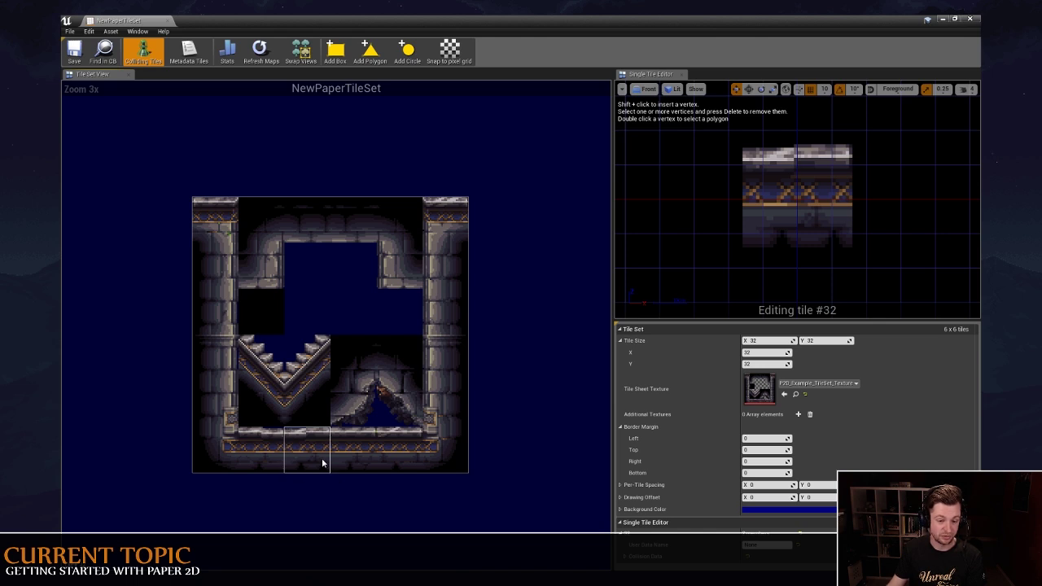
{"action": "left_click", "coordinate": [334, 50]}
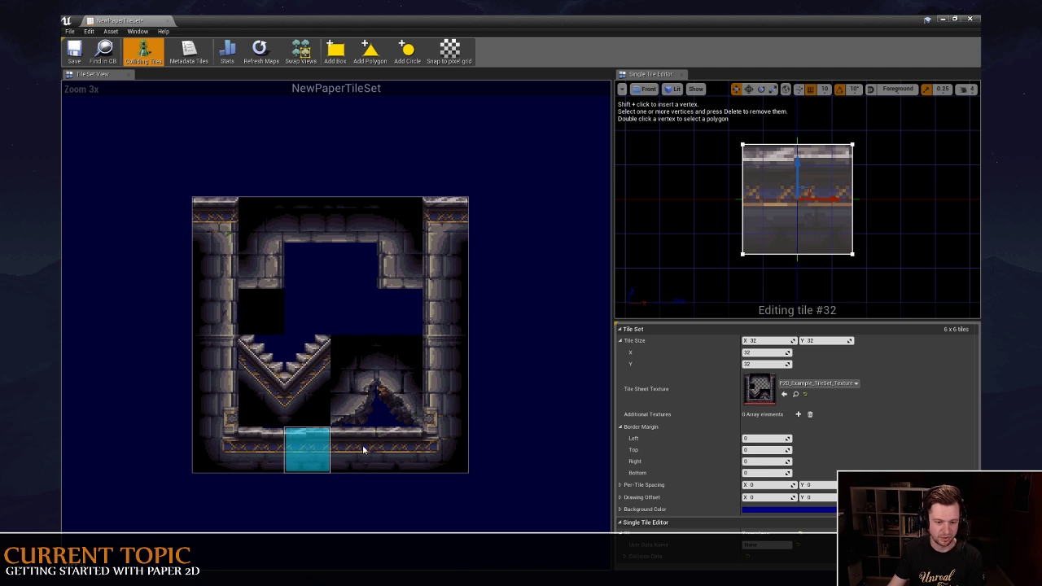
Draw a triangular polygon collision shape on stair tile #20, following the slope and the tile's right and bottom edges.
{"action": "left_click", "coordinate": [316, 356]}
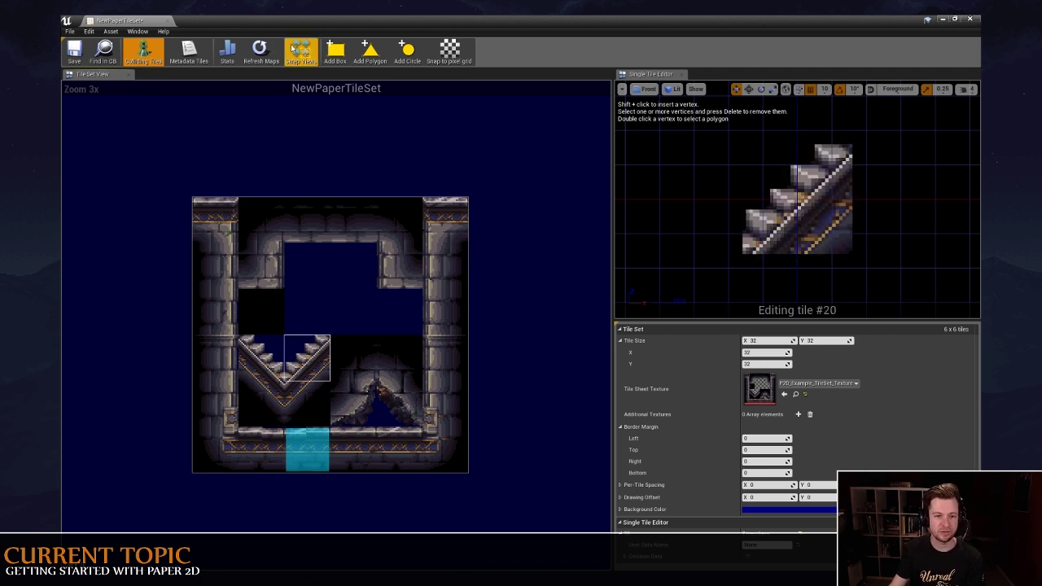
{"action": "left_click", "coordinate": [371, 57]}
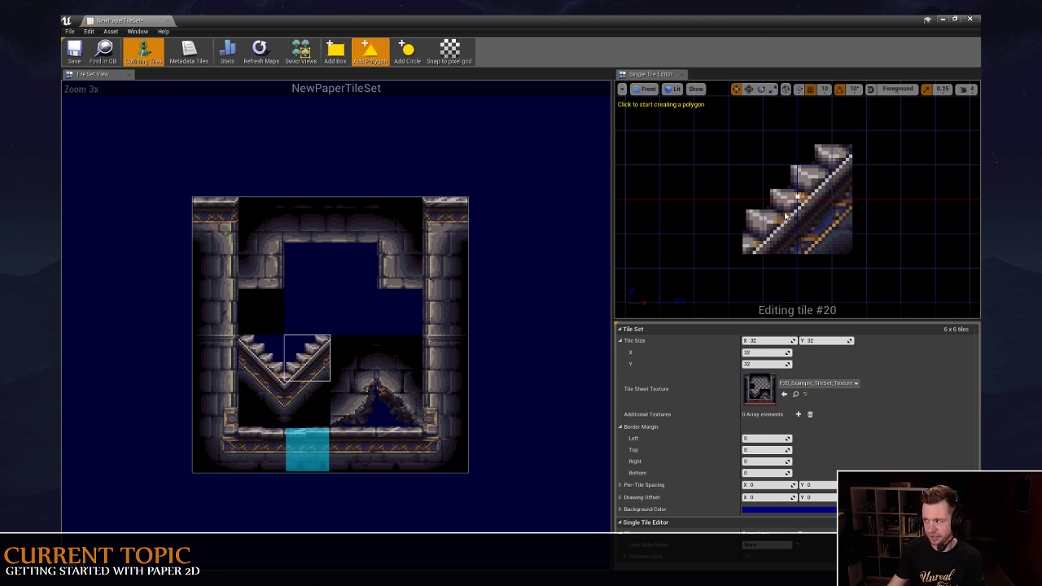
{"action": "left_click", "coordinate": [754, 251]}
{"action": "left_click", "coordinate": [851, 156]}
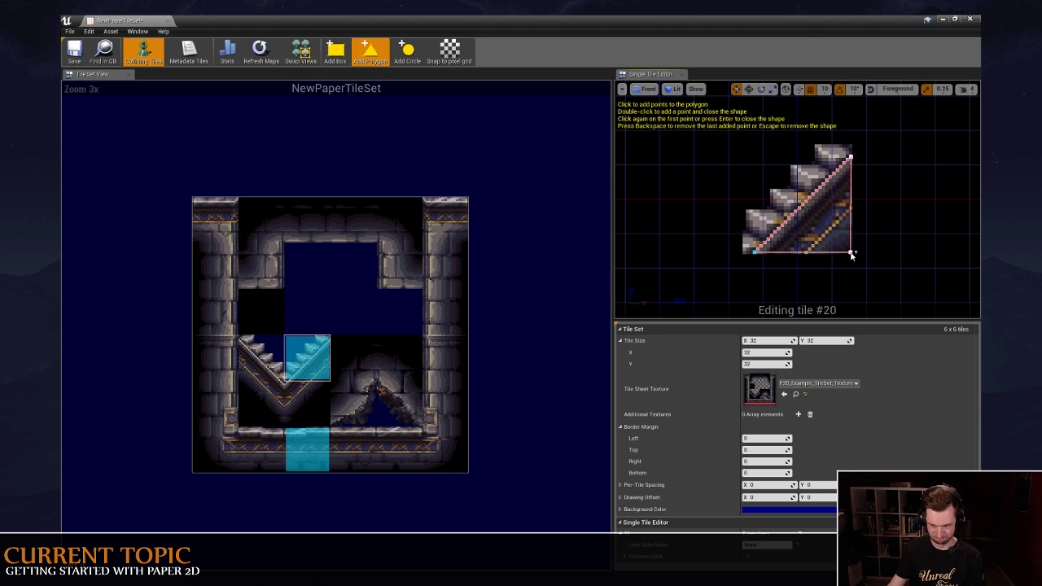
{"action": "left_click", "coordinate": [851, 253]}
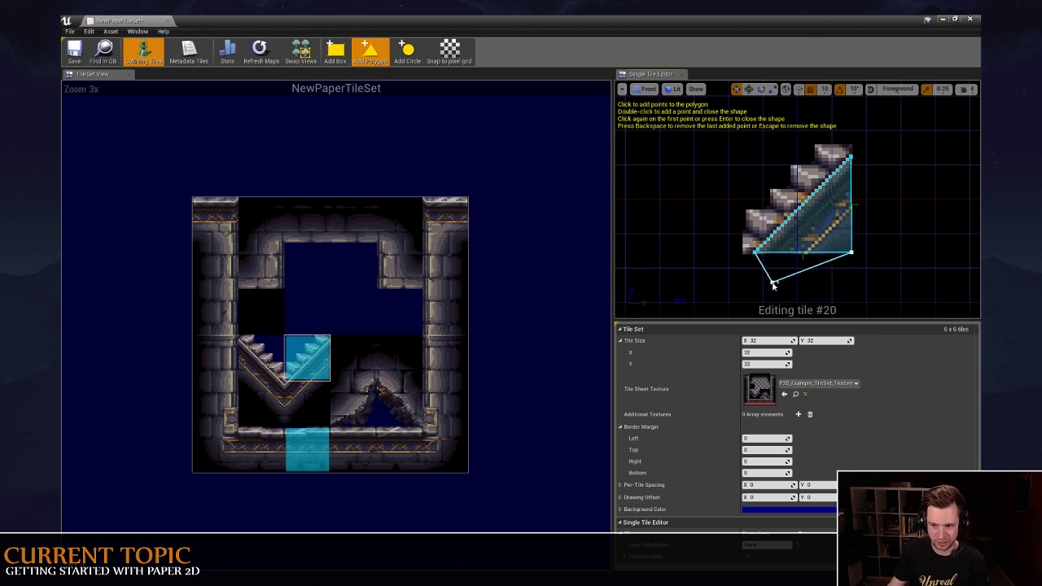
{"action": "key", "text": "Return"}
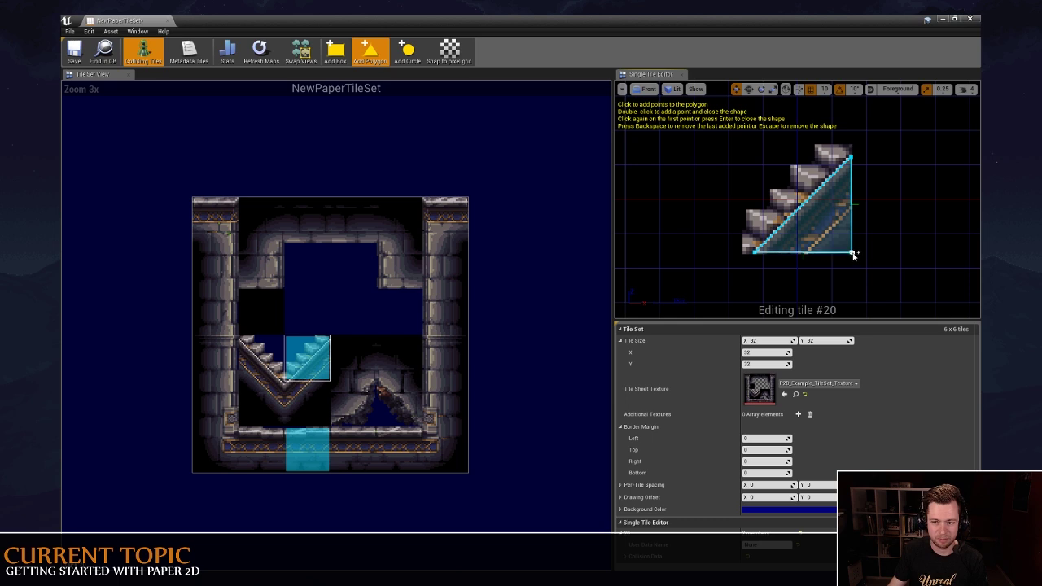
{"action": "left_click", "coordinate": [851, 254]}
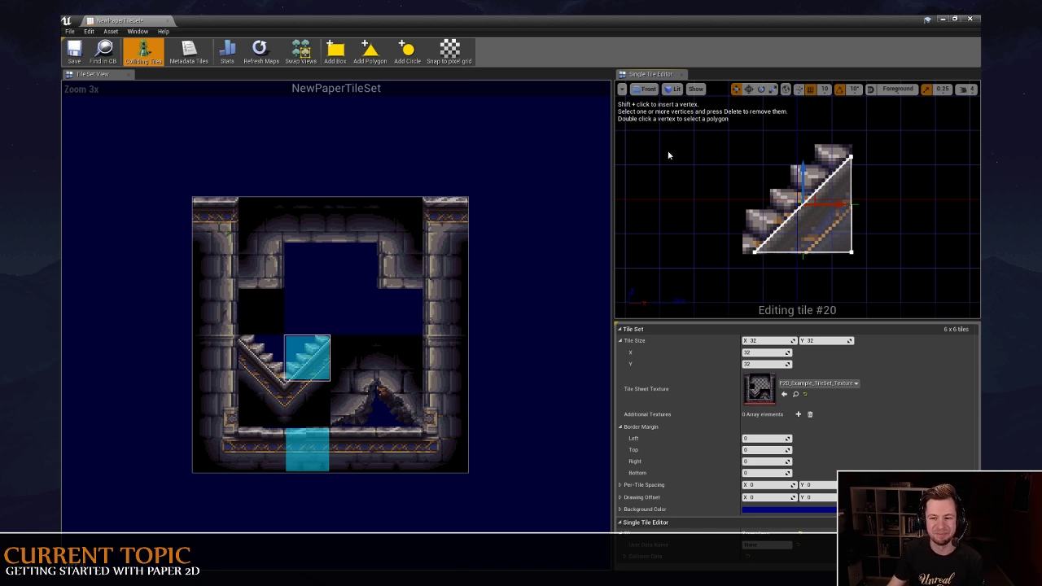
Add a box collision shape to each of tiles #33, #34, #35 and #31 in the tile sheet's bottom row.
{"action": "left_click", "coordinate": [351, 443]}
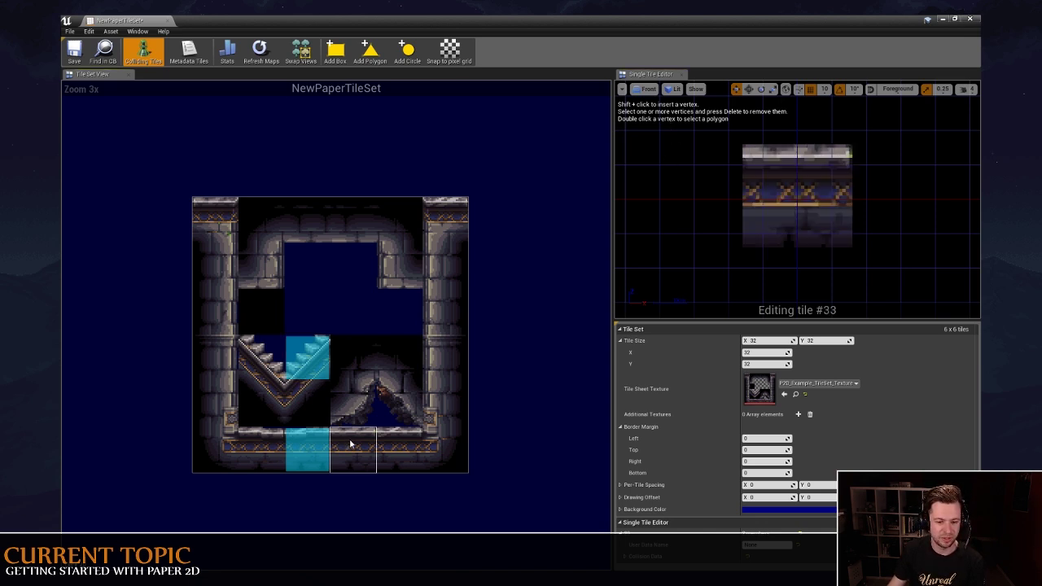
{"action": "left_click", "coordinate": [334, 53]}
{"action": "left_click", "coordinate": [389, 458]}
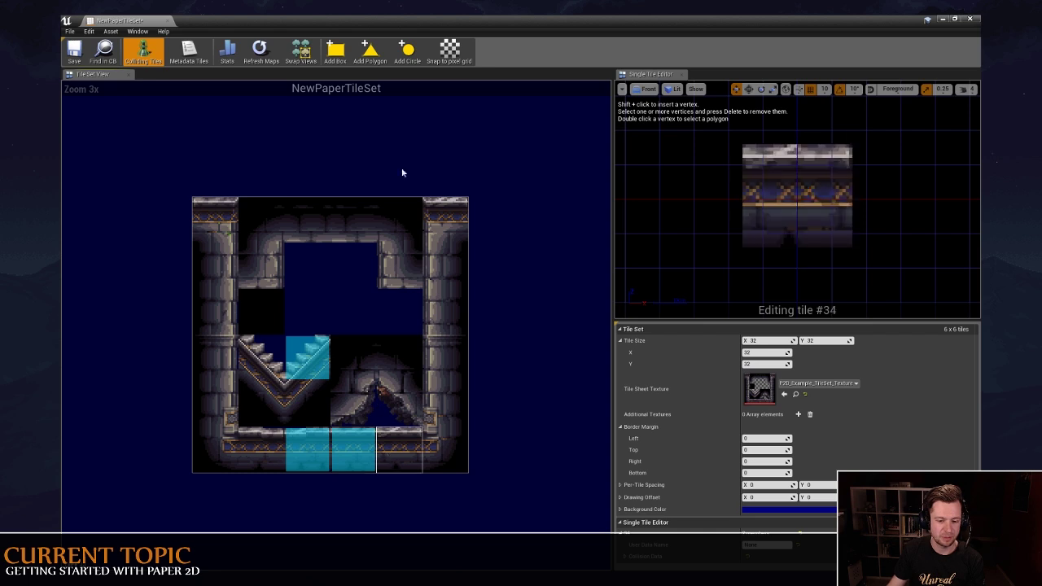
{"action": "left_click", "coordinate": [334, 53]}
{"action": "left_click", "coordinate": [444, 453]}
{"action": "left_click", "coordinate": [335, 53]}
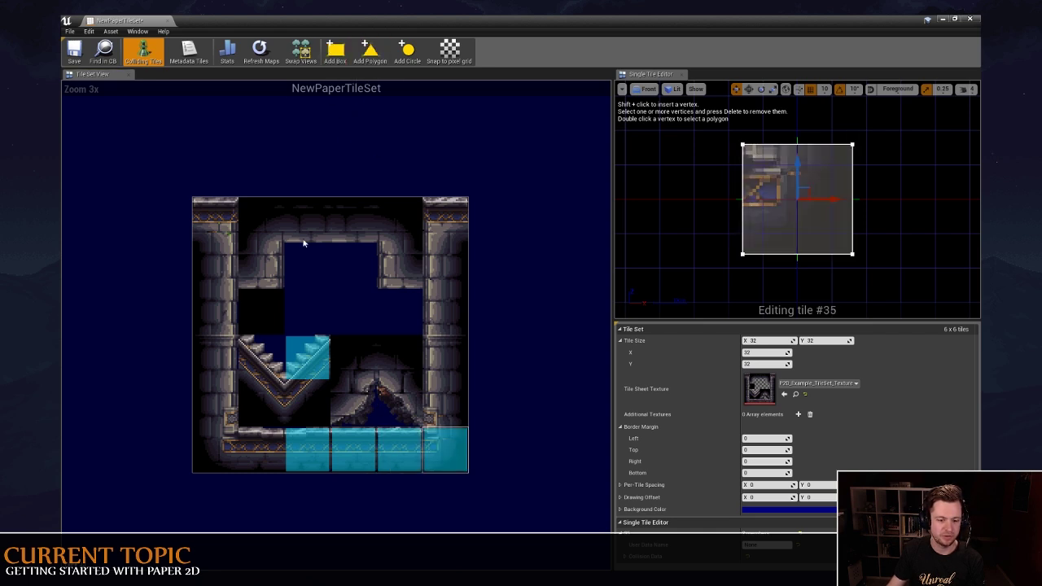
{"action": "left_click", "coordinate": [256, 448]}
{"action": "left_click", "coordinate": [333, 52]}
{"action": "left_click", "coordinate": [397, 392]}
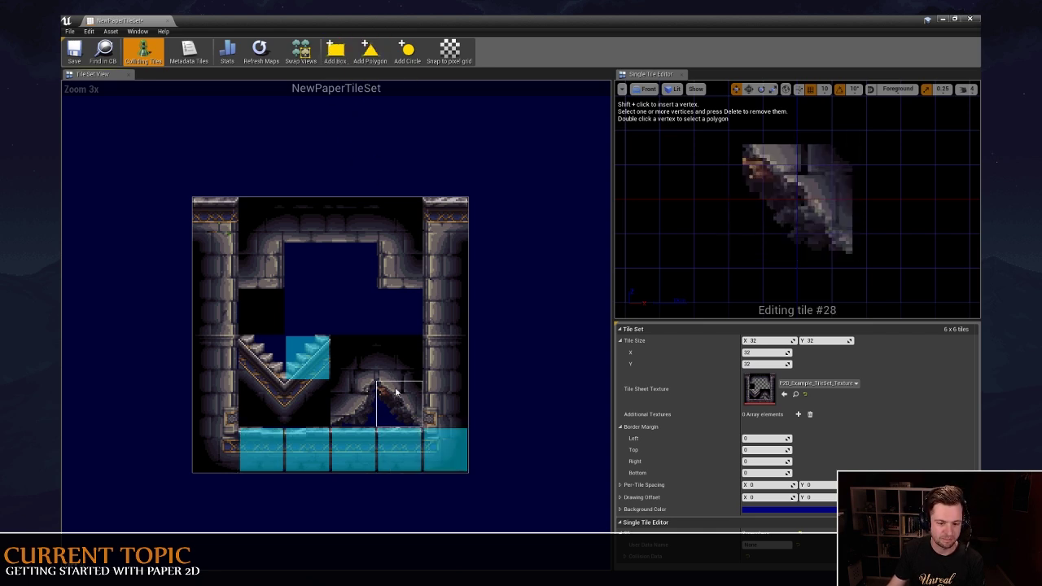
{"action": "left_click", "coordinate": [370, 53]}
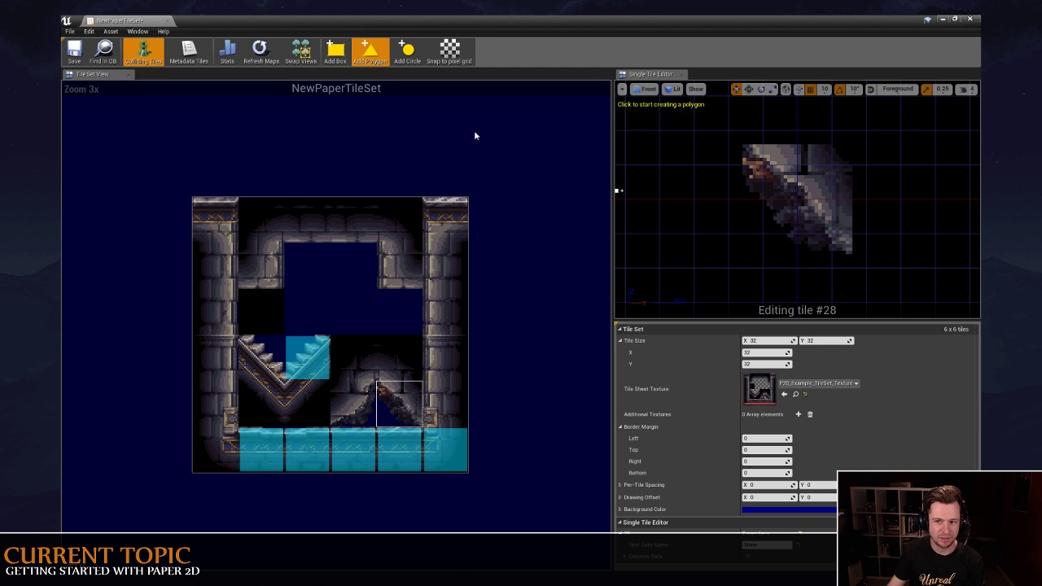
{"action": "left_click", "coordinate": [742, 148]}
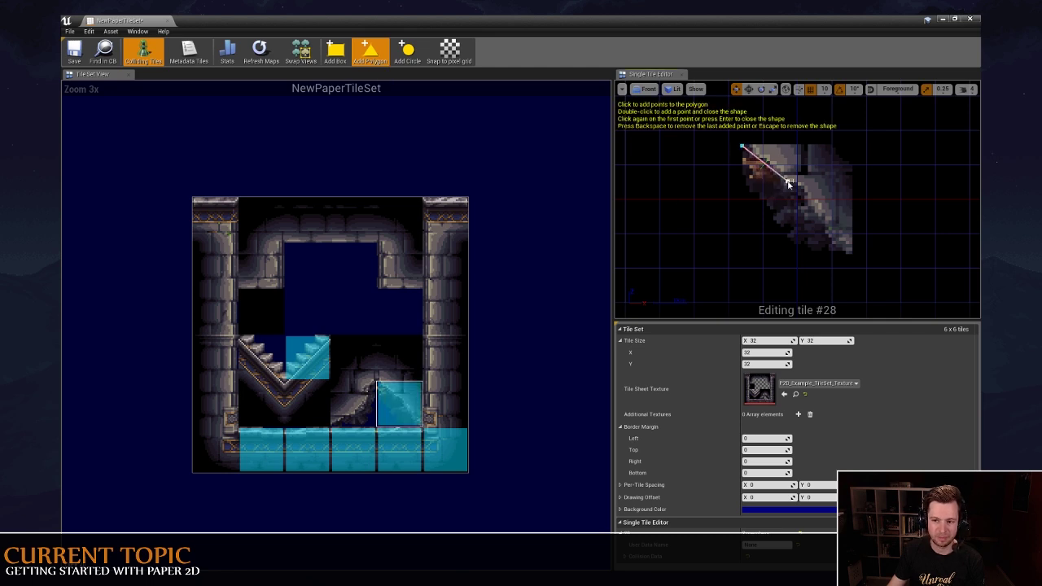
{"action": "left_click", "coordinate": [788, 180]}
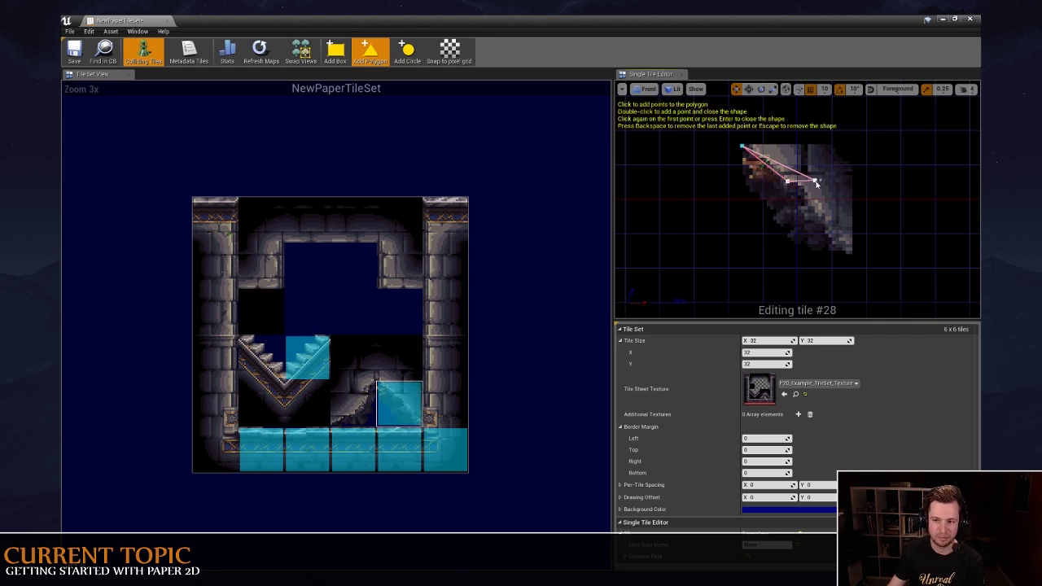
{"action": "double_click", "coordinate": [858, 146]}
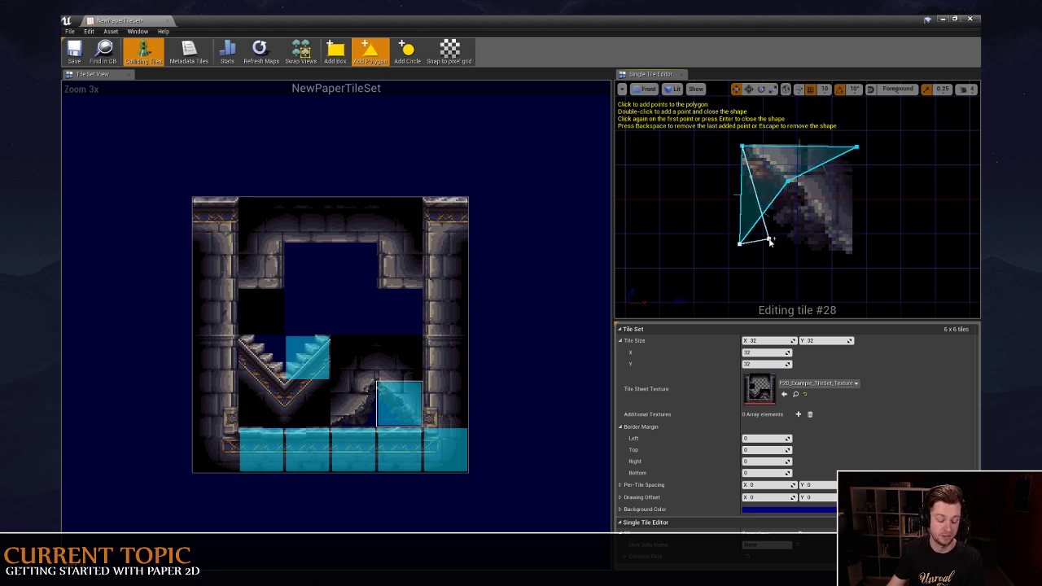
{"action": "key", "text": "Escape"}
Try a triangular polygon collision shape over the upper-right half of broken-wall tile #28, and delete the shape.
{"action": "left_click", "coordinate": [371, 50]}
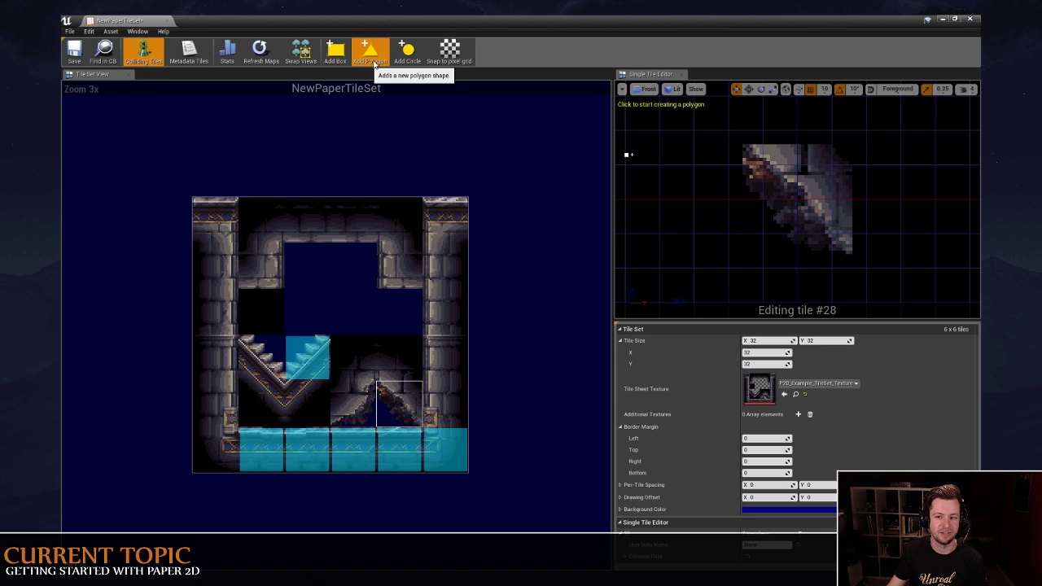
{"action": "left_click", "coordinate": [747, 146]}
{"action": "left_click", "coordinate": [849, 252]}
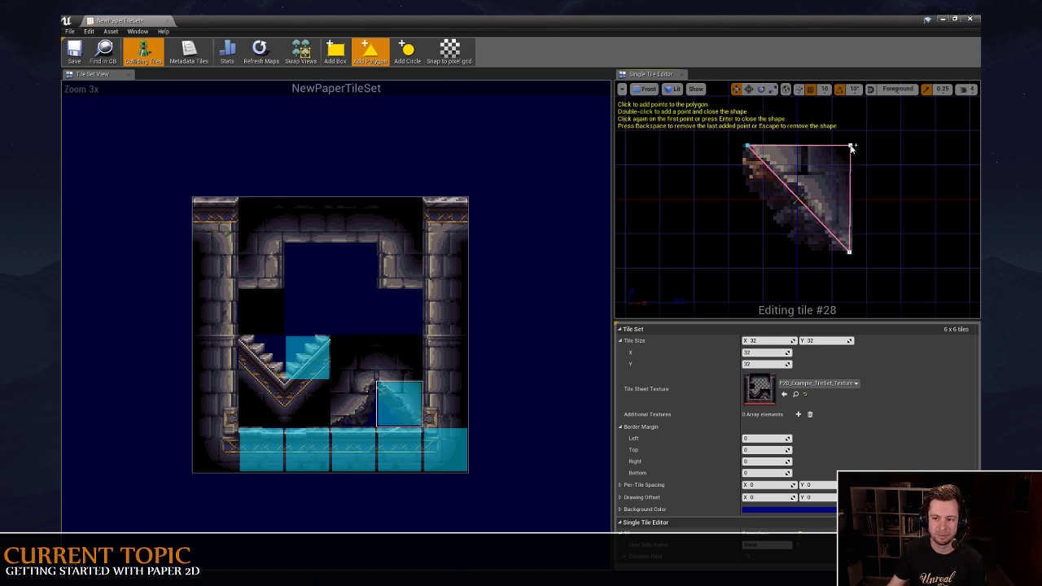
{"action": "left_click", "coordinate": [850, 145]}
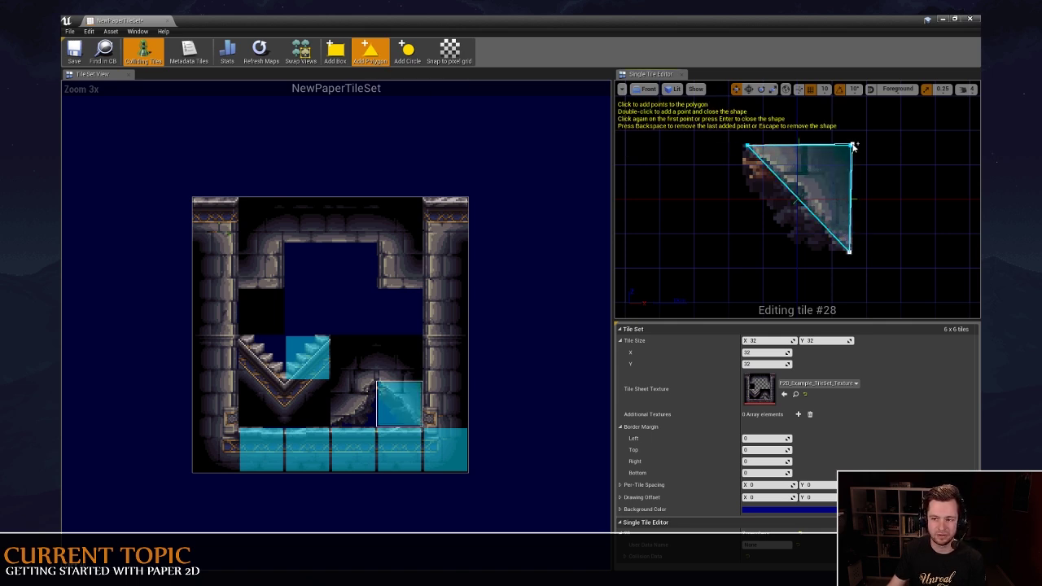
{"action": "key", "text": "Return"}
{"action": "left_click_drag", "start_coordinate": [698, 116], "coordinate": [880, 254]}
{"action": "key", "text": "Delete"}
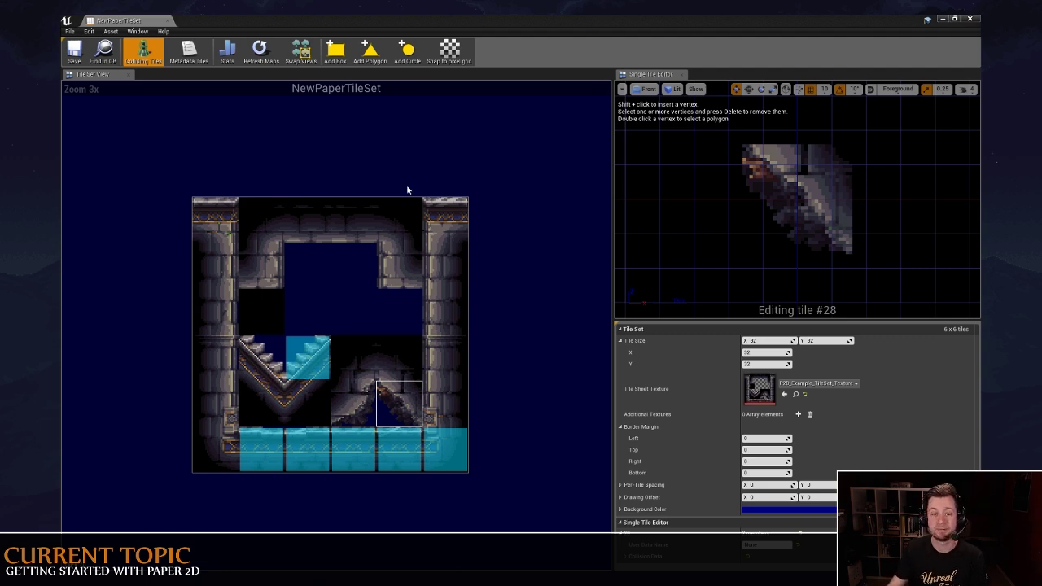
Close the tile set and create a folder named Tilemap inside 2DSideScrollerBP.
{"action": "left_click", "coordinate": [167, 20]}
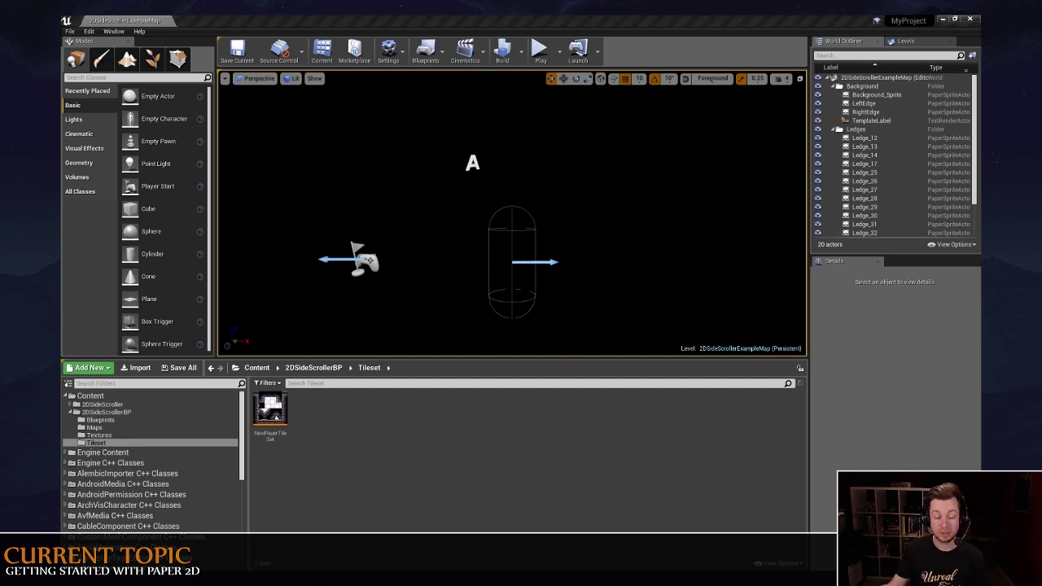
{"action": "left_click", "coordinate": [314, 368]}
{"action": "right_click", "coordinate": [475, 428]}
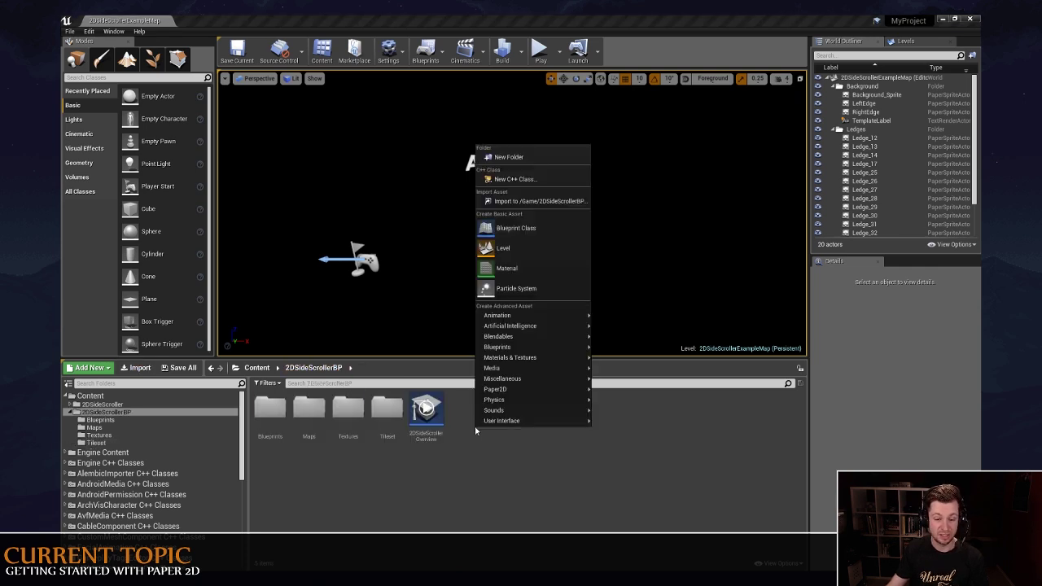
{"action": "left_click", "coordinate": [509, 157]}
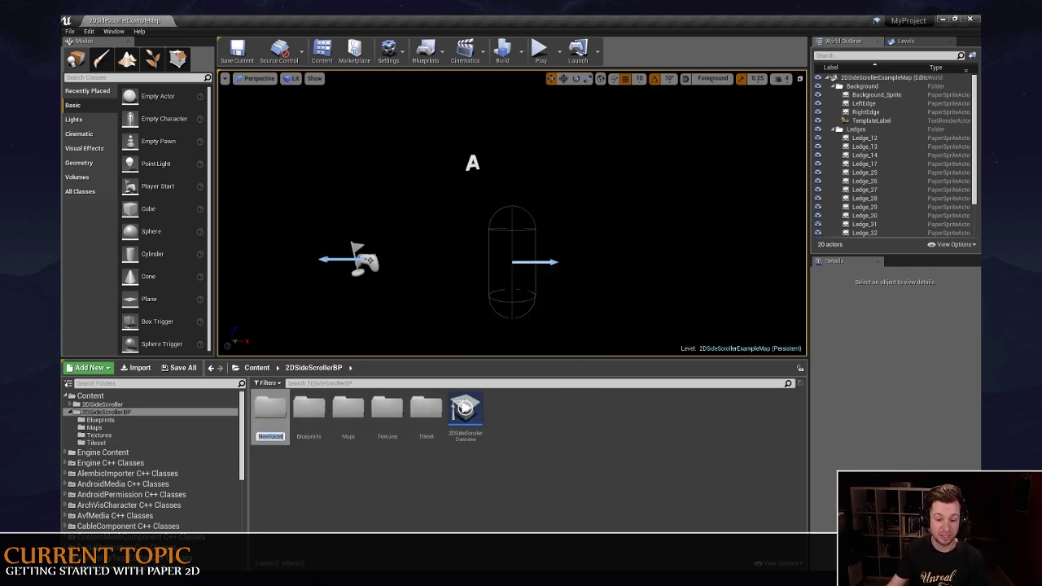
{"action": "type", "text": "1ilemap"}
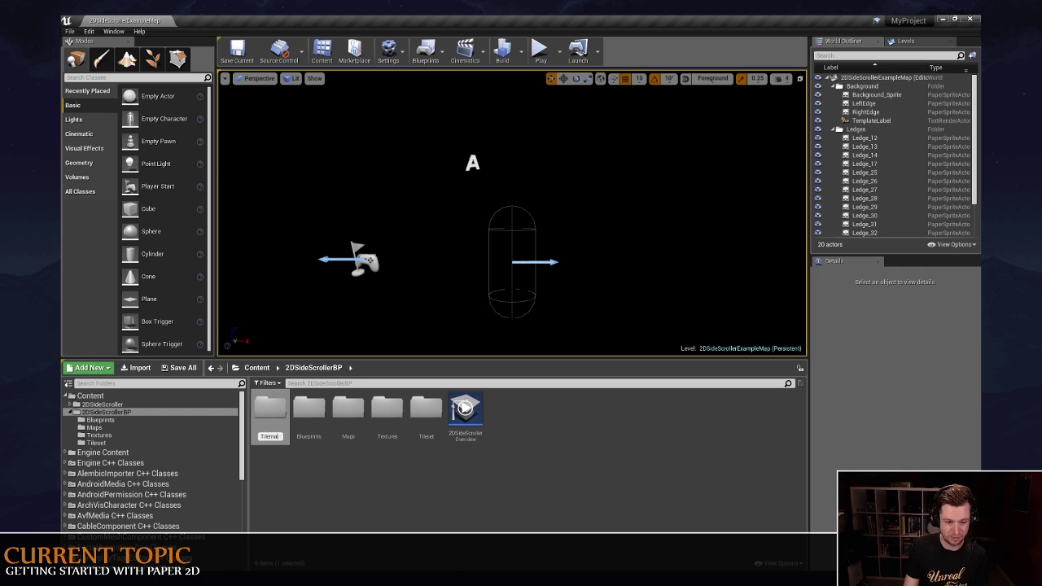
{"action": "key", "text": "Return"}
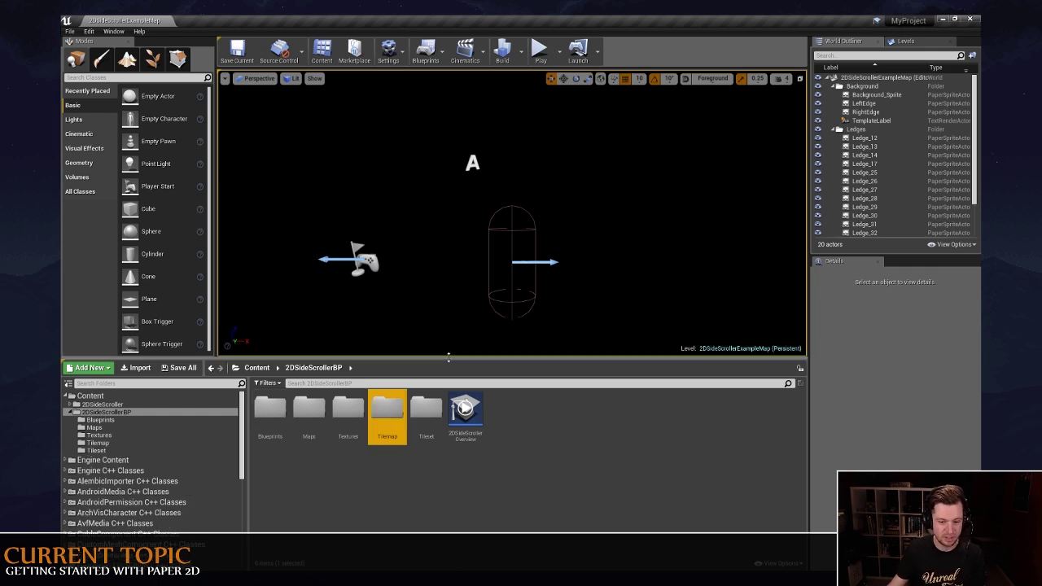
Create a Paper2D Tile Map asset with its default name in the Tilemap folder and open it for editing.
{"action": "double_click", "coordinate": [395, 411]}
{"action": "right_click", "coordinate": [326, 415]}
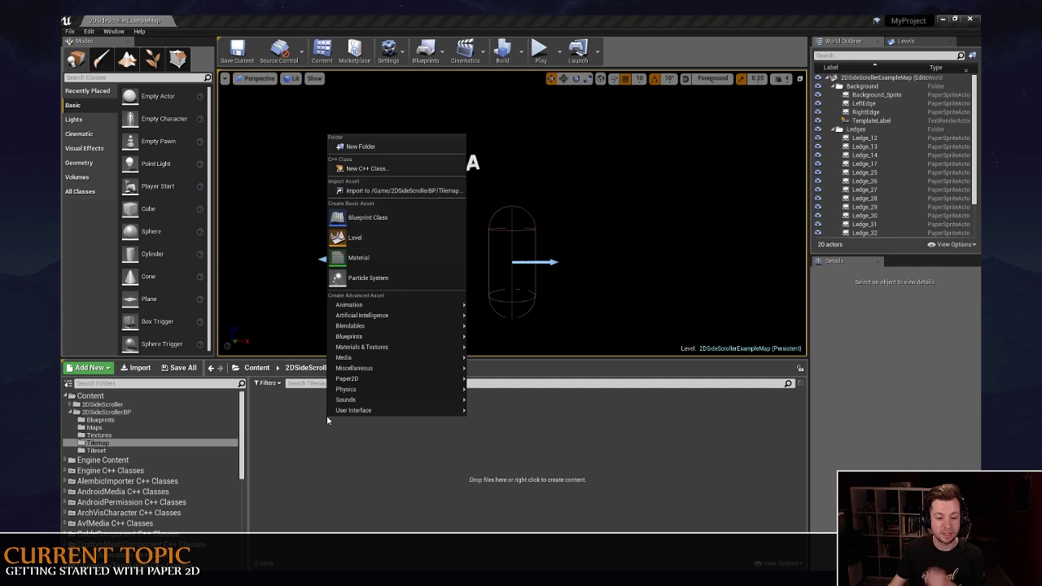
{"action": "mouse_move", "coordinate": [393, 381]}
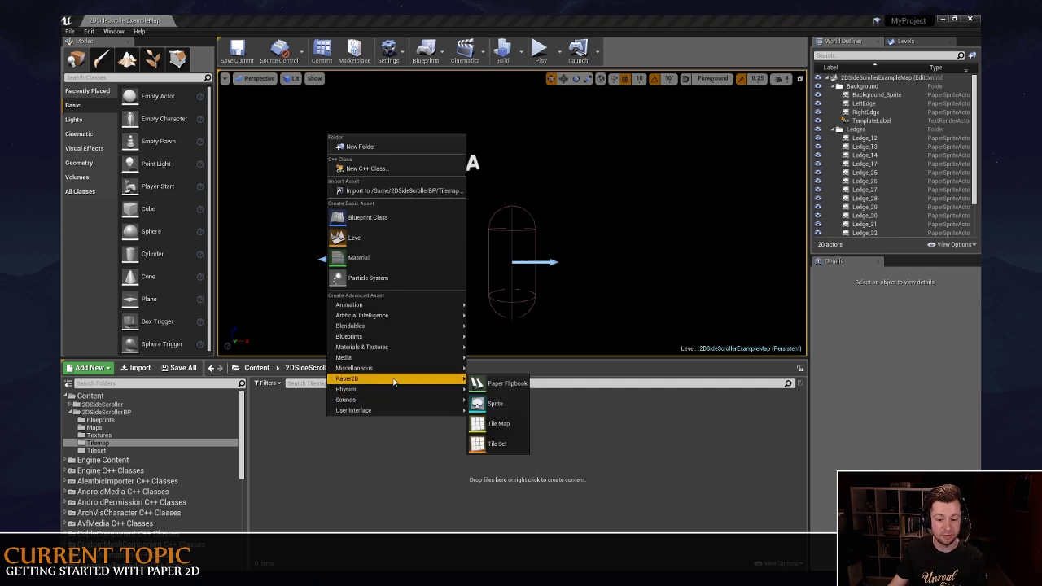
{"action": "left_click", "coordinate": [498, 424]}
{"action": "key", "text": "Return"}
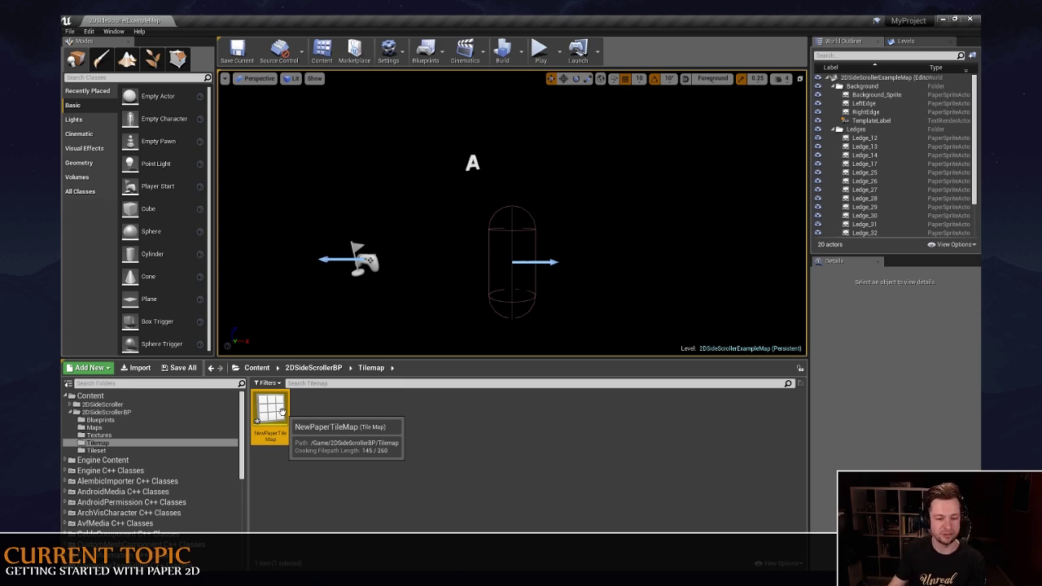
{"action": "double_click", "coordinate": [281, 411]}
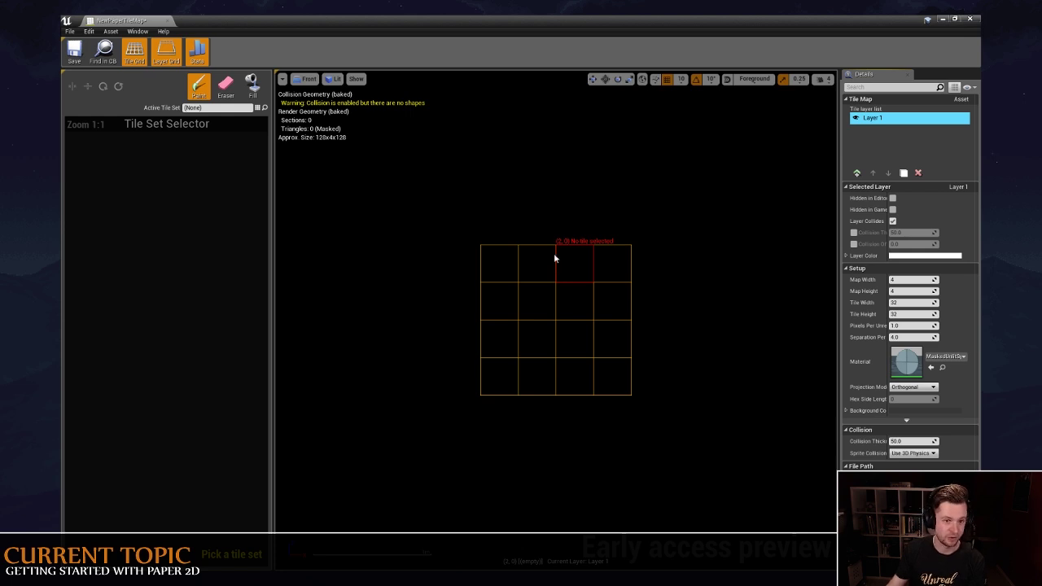
Make NewPaperTileSet the active tile set for painting and fit its whole tile sheet in the selector.
{"action": "left_click", "coordinate": [258, 108]}
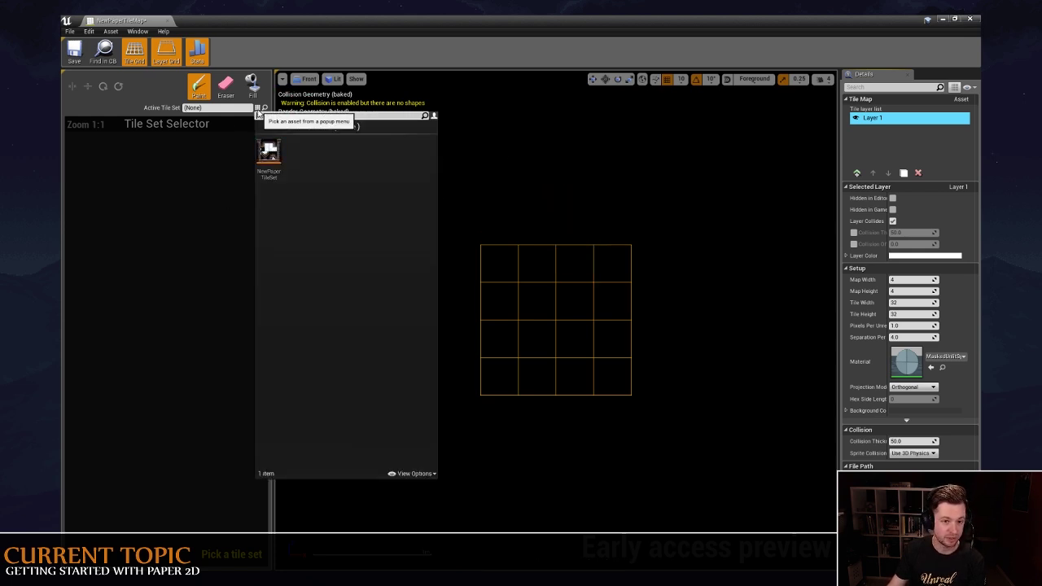
{"action": "left_click", "coordinate": [269, 155]}
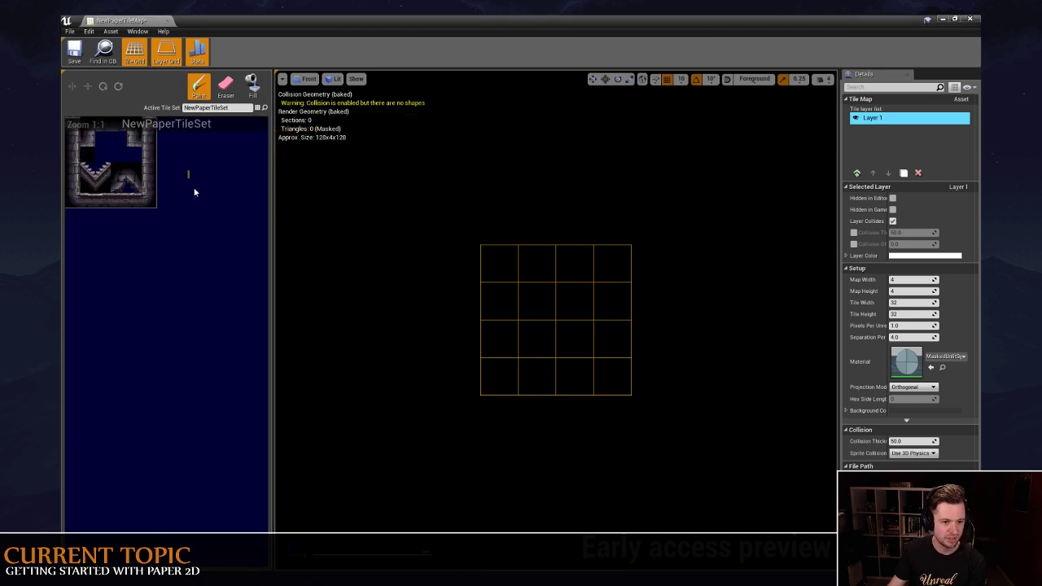
{"action": "right_click_drag", "start_coordinate": [177, 235], "coordinate": [220, 348]}
{"action": "scroll", "coordinate": [220, 348], "scroll_direction": "up", "scroll_amount": 4}
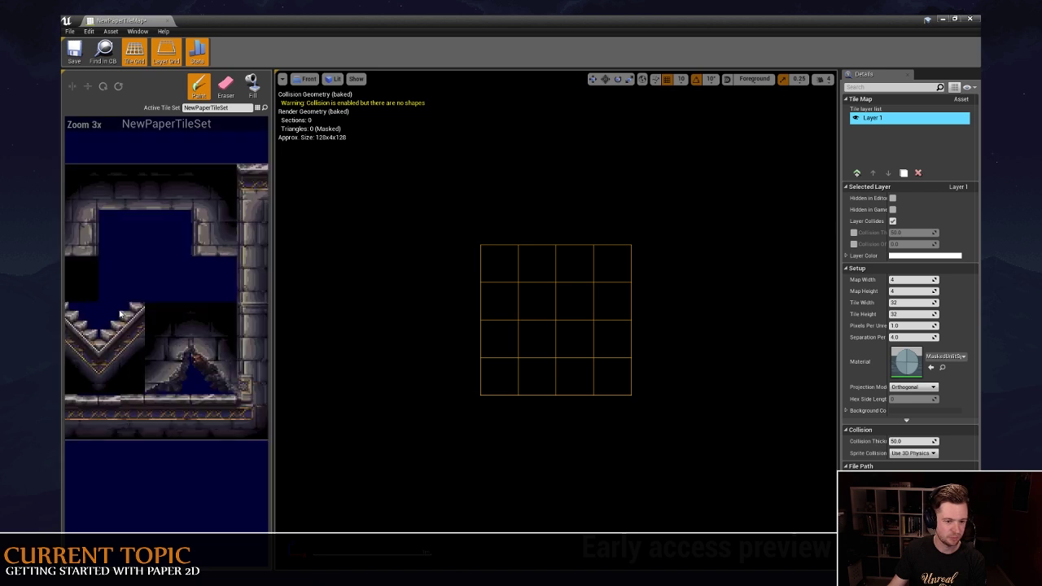
{"action": "scroll", "coordinate": [160, 304], "scroll_direction": "down", "scroll_amount": 2}
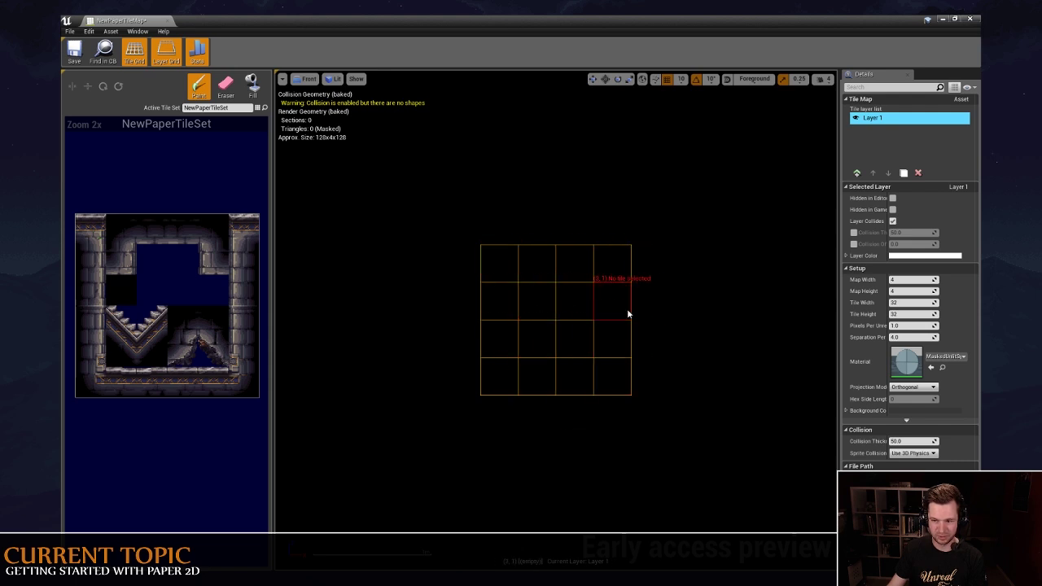
Set the tile map's width and height to 16 tiles each.
{"action": "left_click", "coordinate": [895, 279]}
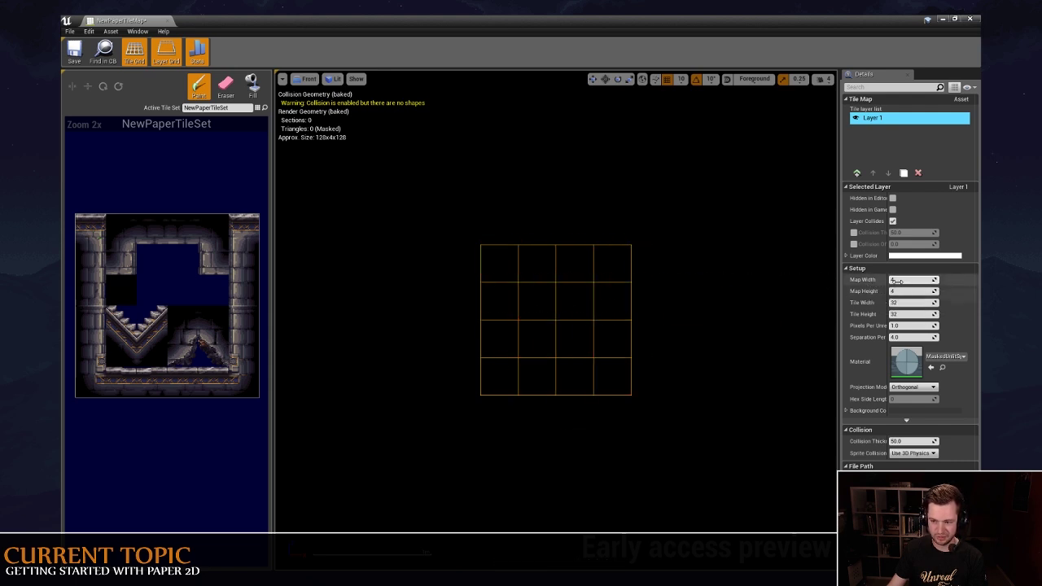
{"action": "type", "text": "16"}
{"action": "key", "text": "Return"}
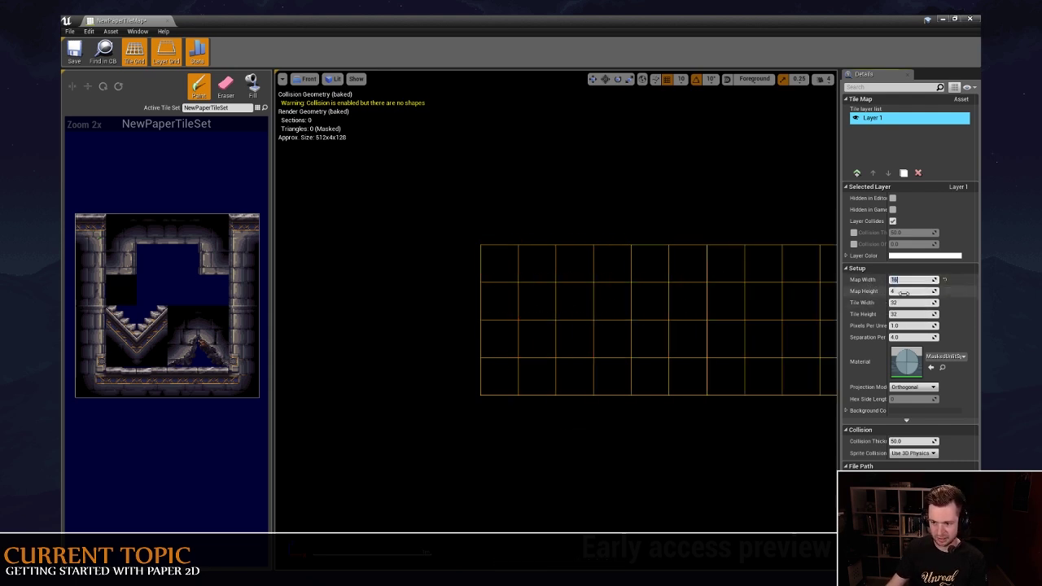
{"action": "key", "text": "Return"}
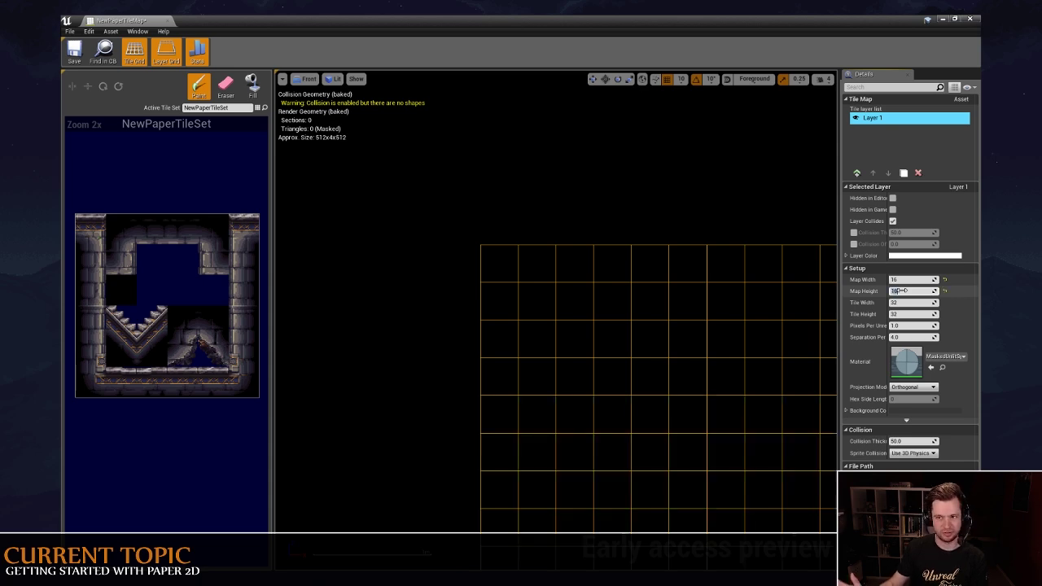
{"action": "right_click_drag", "start_coordinate": [726, 340], "coordinate": [642, 230]}
{"action": "scroll", "coordinate": [524, 146], "scroll_direction": "down", "scroll_amount": 3}
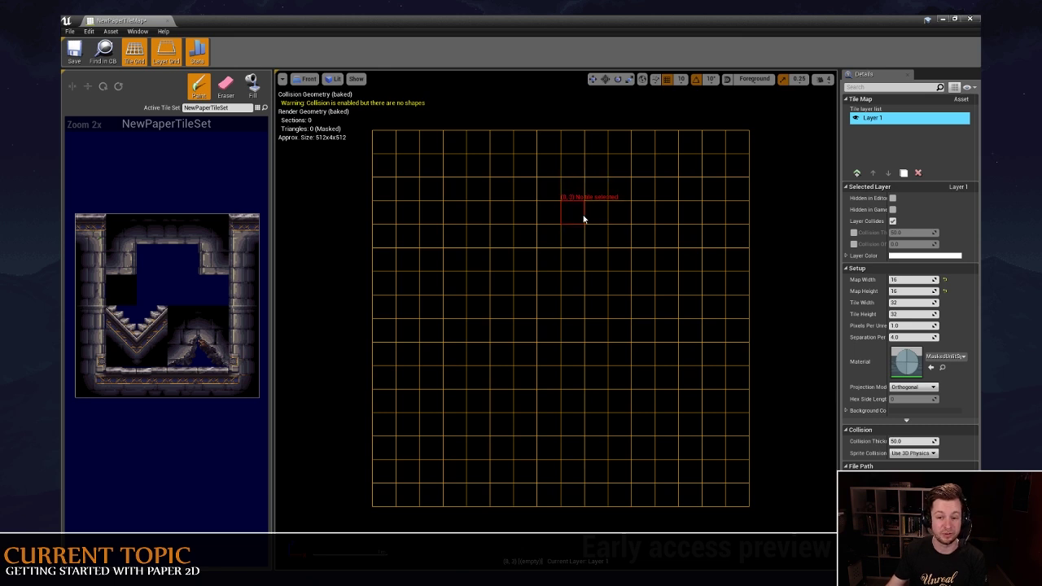
{"action": "right_click_drag", "start_coordinate": [584, 218], "coordinate": [574, 216]}
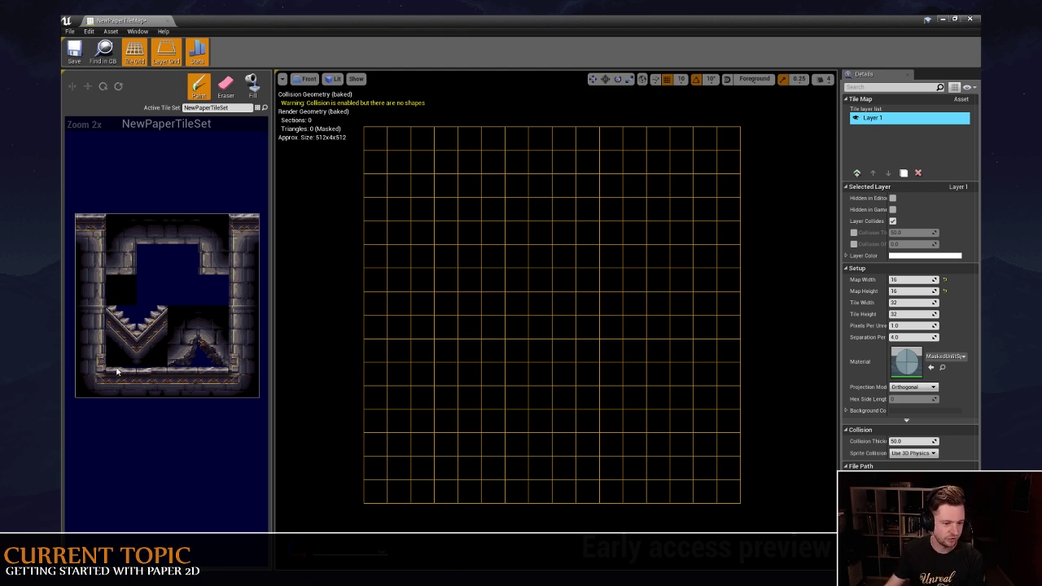
Paint the tile set's entire six-tile bottom row repeatedly along the bottom row of the map on Layer 1.
{"action": "mouse_move", "coordinate": [85, 365]}
{"action": "left_mouse_down"}
{"action": "mouse_move", "coordinate": [120, 387]}
{"action": "mouse_move", "coordinate": [105, 386]}
{"action": "mouse_move", "coordinate": [254, 394]}
{"action": "left_mouse_up"}
{"action": "left_click", "coordinate": [132, 388]}
{"action": "left_click", "coordinate": [366, 497]}
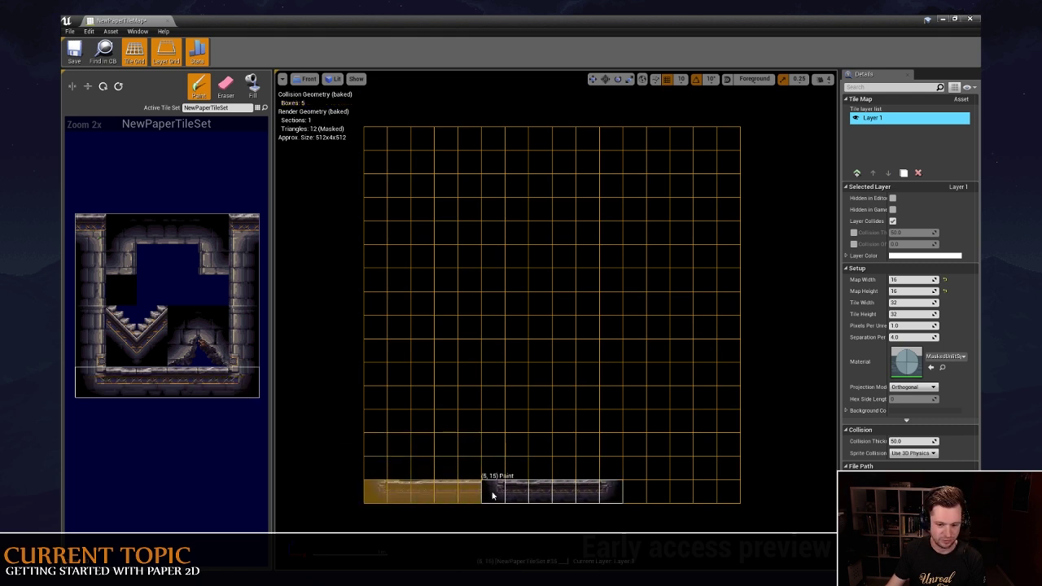
{"action": "left_click", "coordinate": [516, 495]}
{"action": "left_click", "coordinate": [600, 494]}
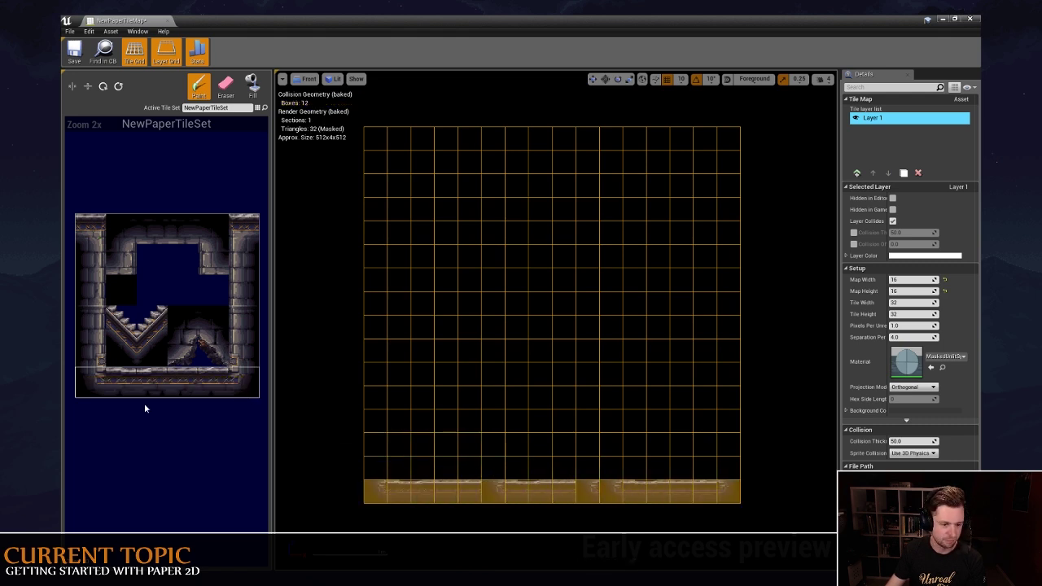
Repaint the map's whole bottom row with the four middle floor tiles of the tile set's bottom row.
{"action": "left_click_drag", "start_coordinate": [112, 373], "coordinate": [228, 397]}
{"action": "left_click", "coordinate": [380, 490]}
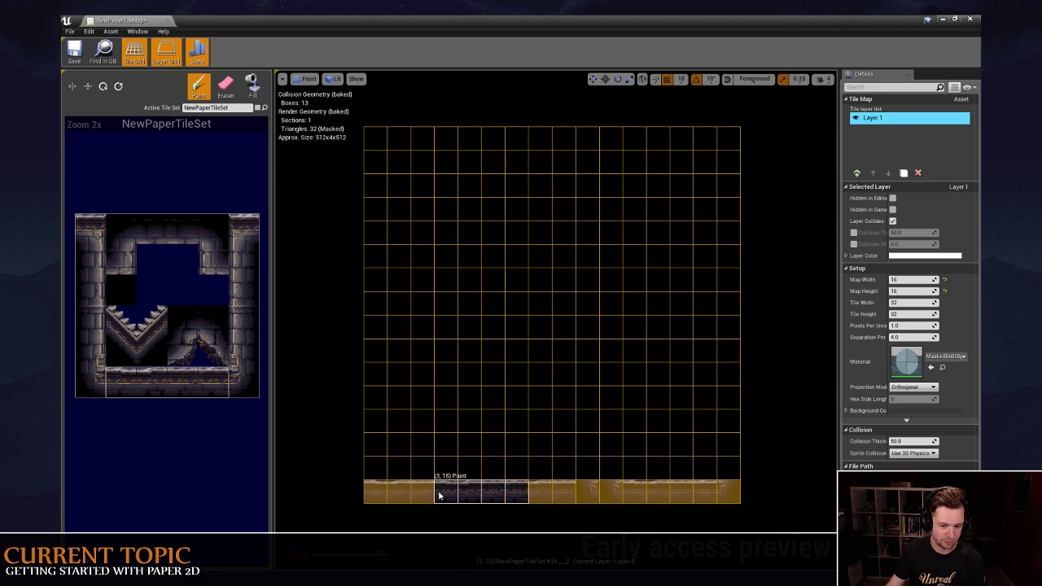
{"action": "left_click", "coordinate": [440, 494]}
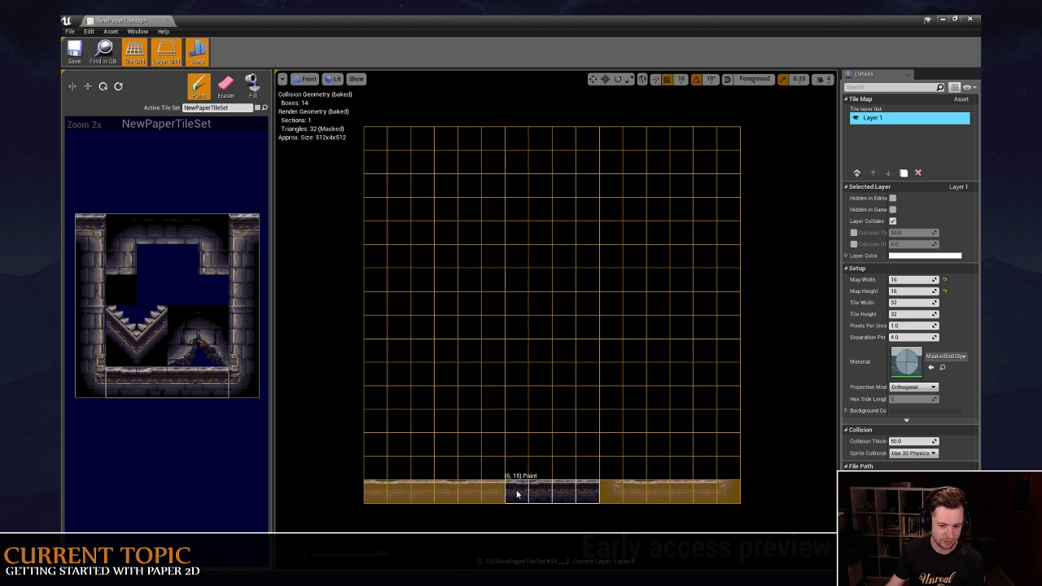
{"action": "left_click", "coordinate": [574, 494]}
{"action": "left_click", "coordinate": [667, 493]}
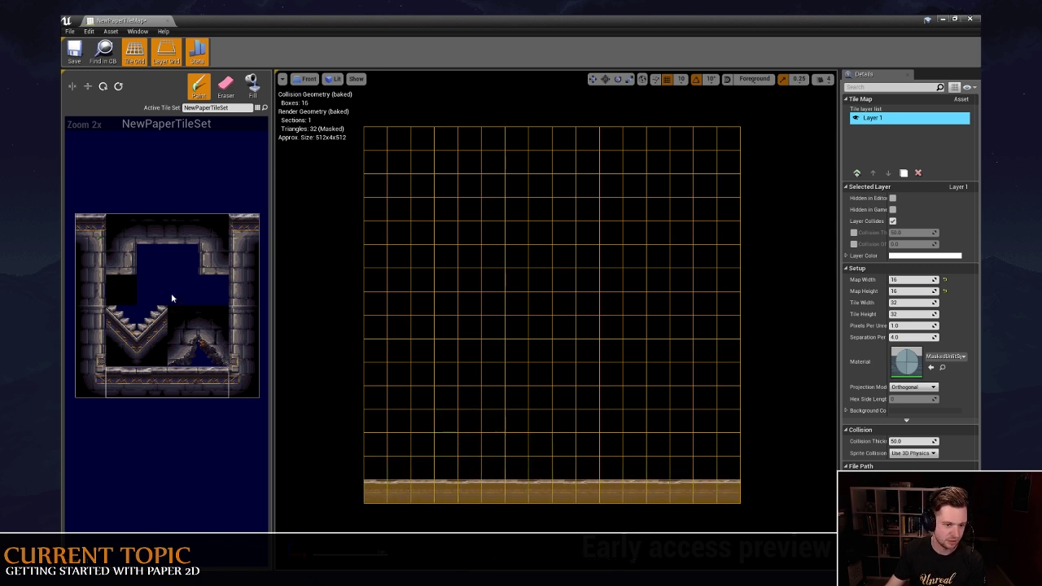
Paint five-tile-high walls above the floor along the map's right and left edges, using the tile set's matching outer columns.
{"action": "left_click_drag", "start_coordinate": [238, 227], "coordinate": [244, 368]}
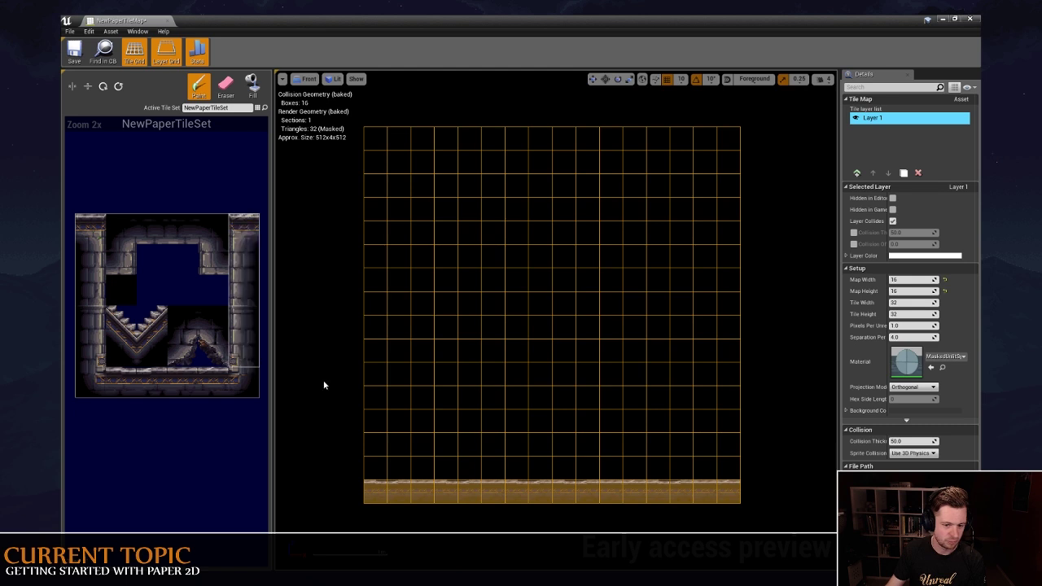
{"action": "left_click", "coordinate": [728, 375]}
{"action": "left_click_drag", "start_coordinate": [79, 229], "coordinate": [98, 284]}
{"action": "left_click_drag", "start_coordinate": [99, 285], "coordinate": [100, 332]}
{"action": "left_click_drag", "start_coordinate": [91, 240], "coordinate": [96, 350]}
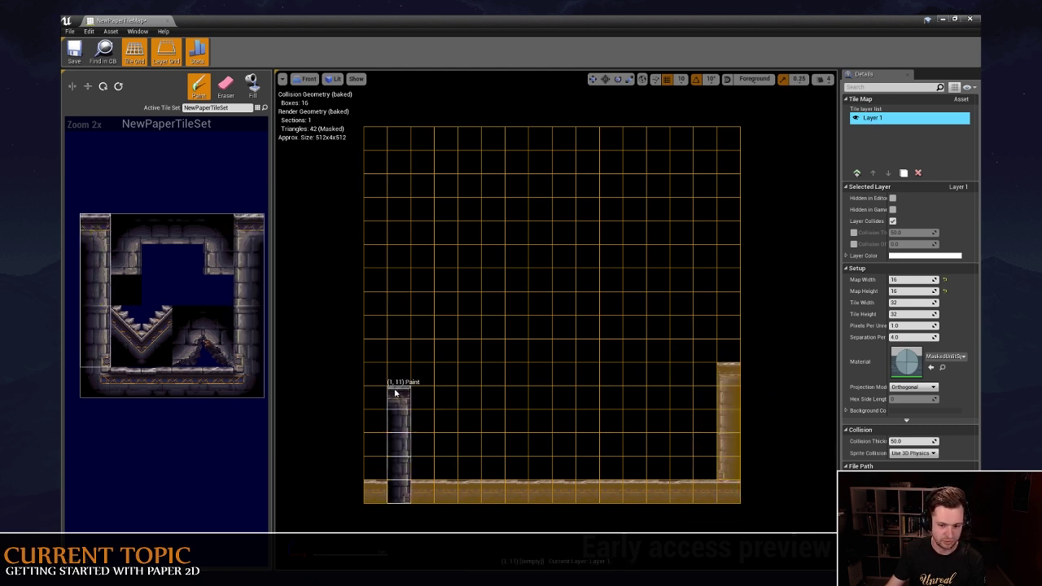
{"action": "left_click", "coordinate": [373, 376]}
Paint five ascending stair tiles diagonally from the floor, starting at column 8 and rising to the height of the walls.
{"action": "left_click", "coordinate": [157, 322]}
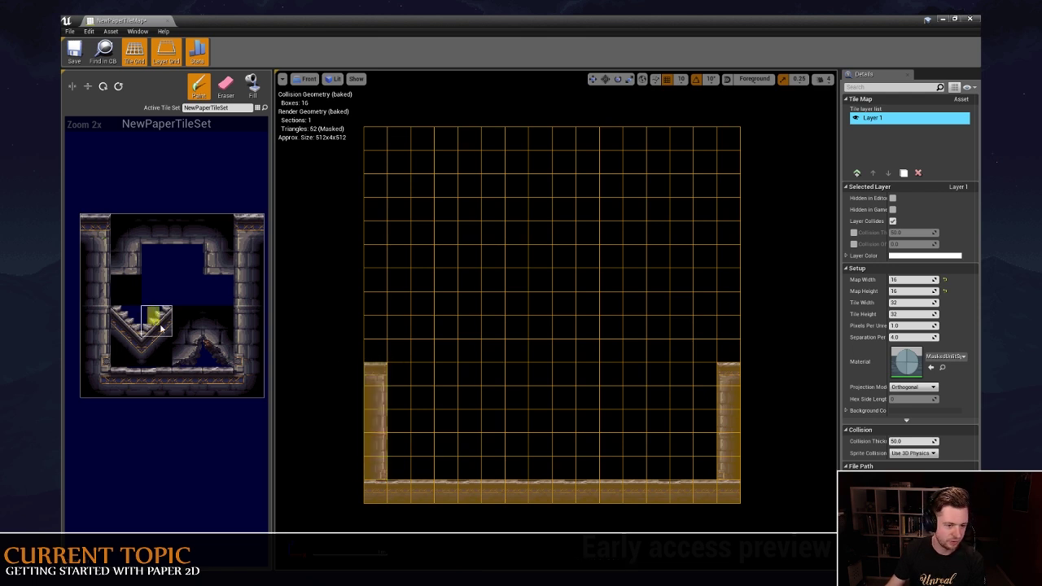
{"action": "left_click", "coordinate": [570, 468]}
{"action": "left_click", "coordinate": [590, 445]}
{"action": "left_click", "coordinate": [610, 421]}
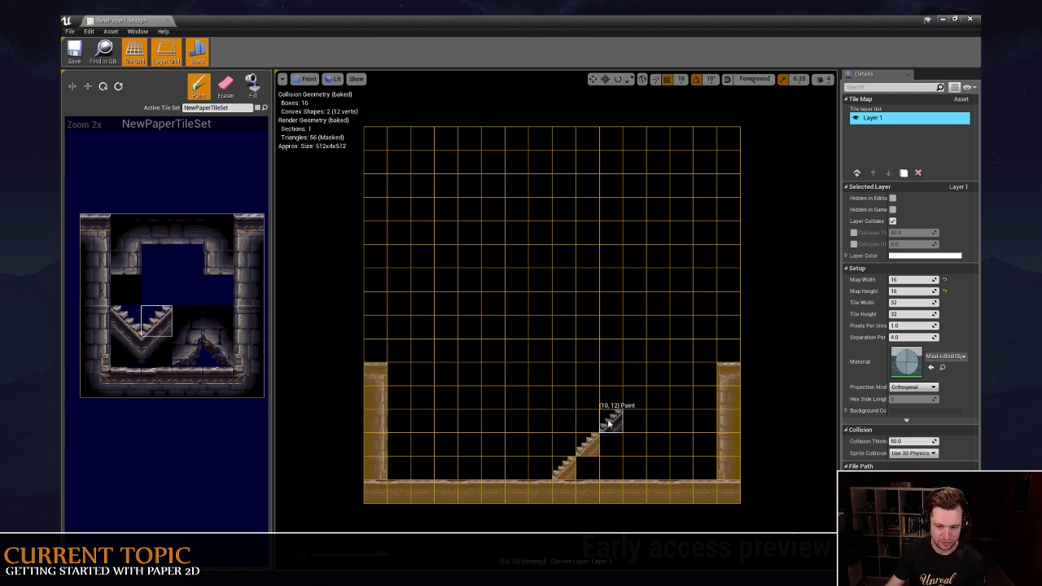
{"action": "left_click", "coordinate": [634, 399]}
{"action": "left_click", "coordinate": [658, 378]}
{"action": "left_click", "coordinate": [658, 379]}
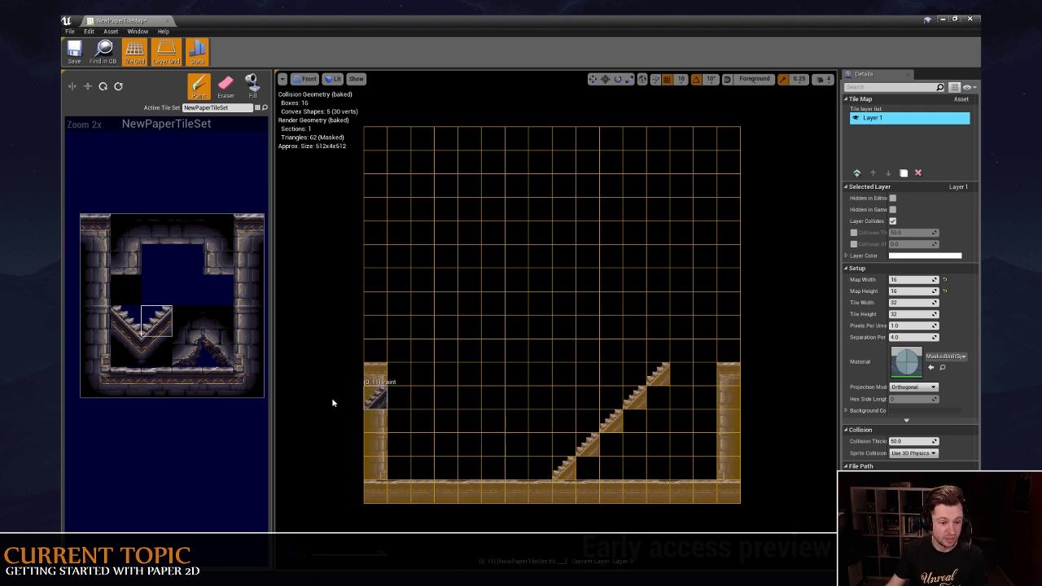
Copy the five-tile staircase within the map and place the copy two tiles further right, meeting the right wall.
{"action": "key", "text": "shift"}
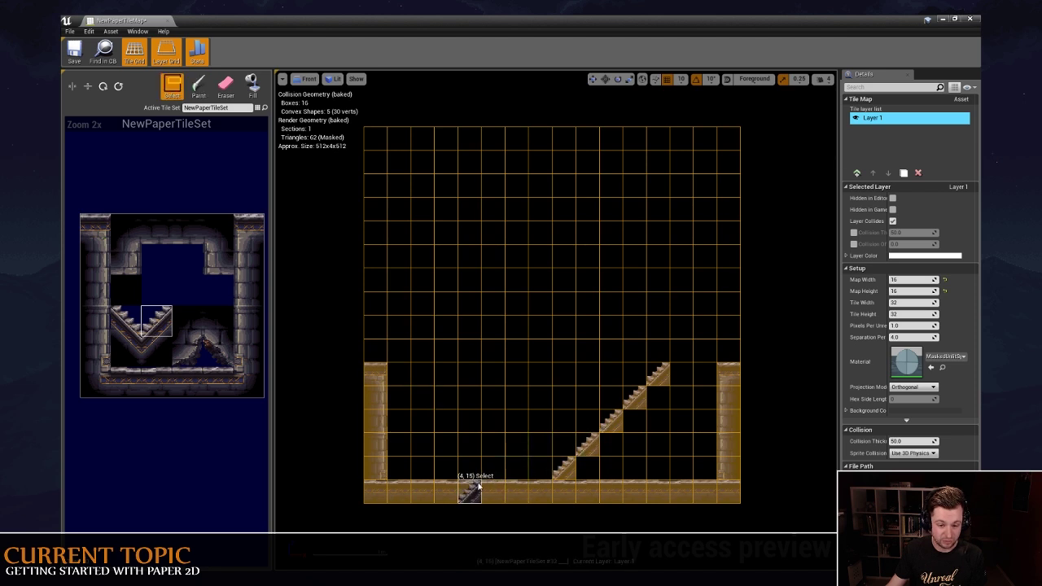
{"action": "mouse_move", "coordinate": [564, 371]}
{"action": "left_mouse_down", "text": "shift"}
{"action": "mouse_move", "coordinate": [631, 469]}
{"action": "mouse_move", "coordinate": [677, 473]}
{"action": "left_mouse_up", "text": "shift"}
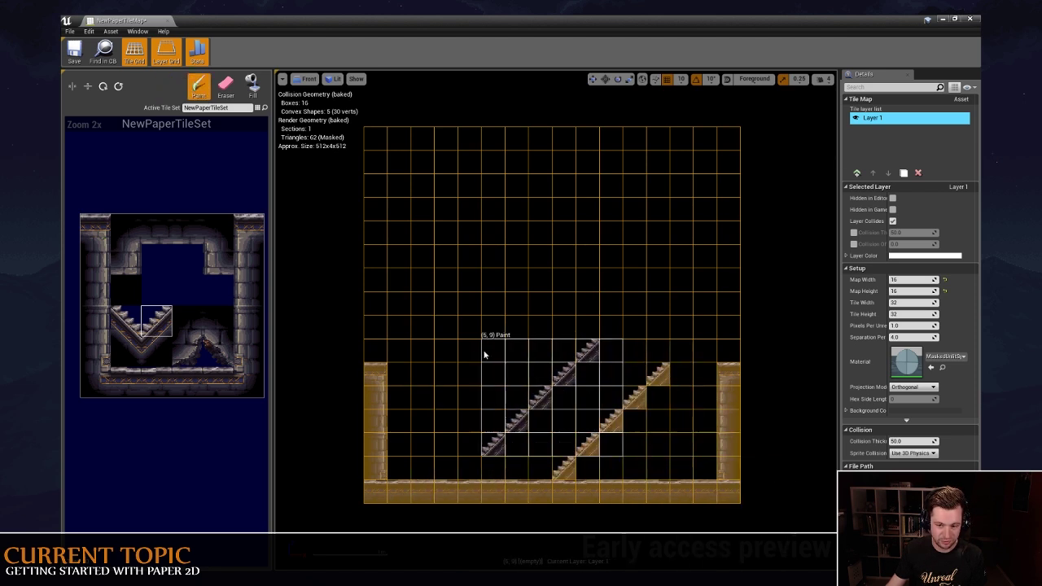
{"action": "left_click", "coordinate": [605, 382]}
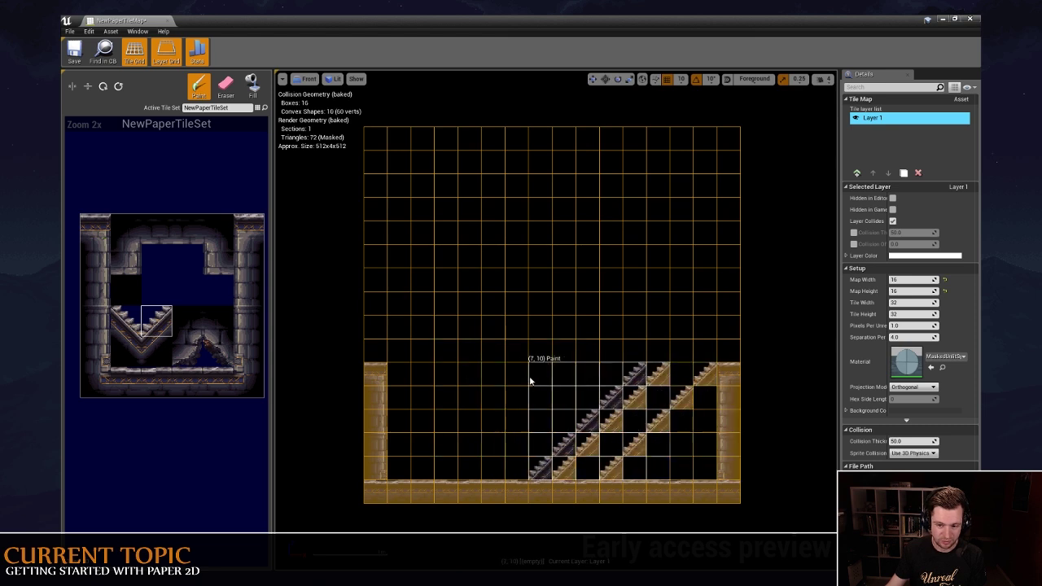
Erase the original staircase, keeping only the copy that meets the right wall.
{"action": "key", "text": "shift+e"}
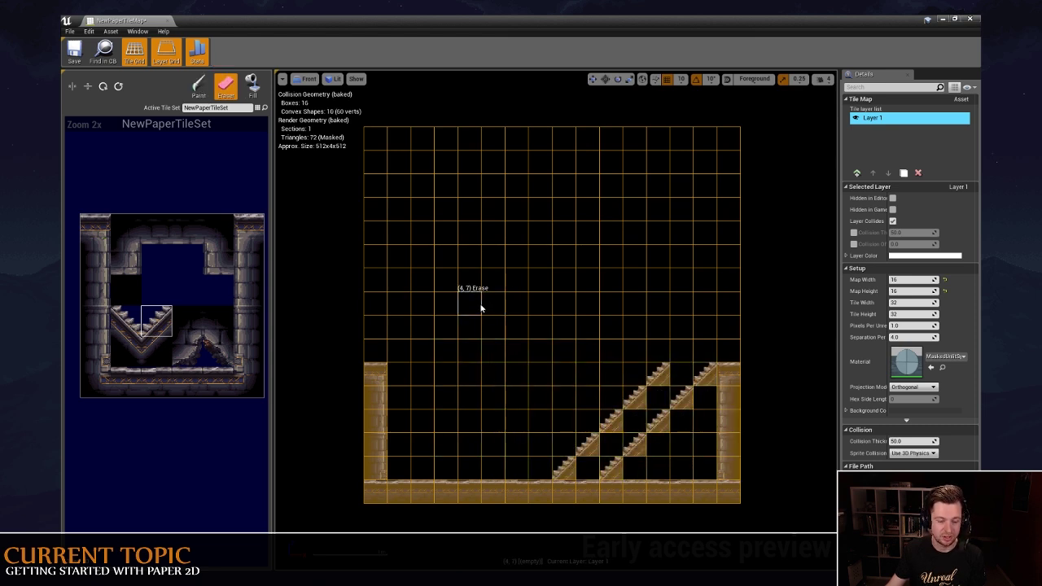
{"action": "mouse_move", "coordinate": [563, 329]}
{"action": "left_mouse_down"}
{"action": "mouse_move", "coordinate": [658, 360]}
{"action": "mouse_move", "coordinate": [592, 437]}
{"action": "left_mouse_up"}
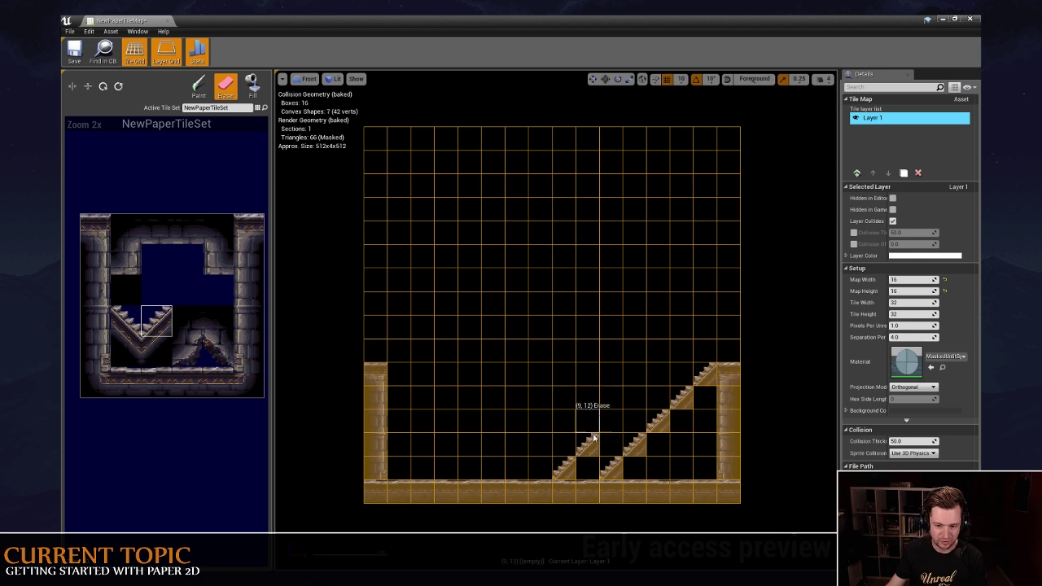
{"action": "left_click", "coordinate": [568, 461]}
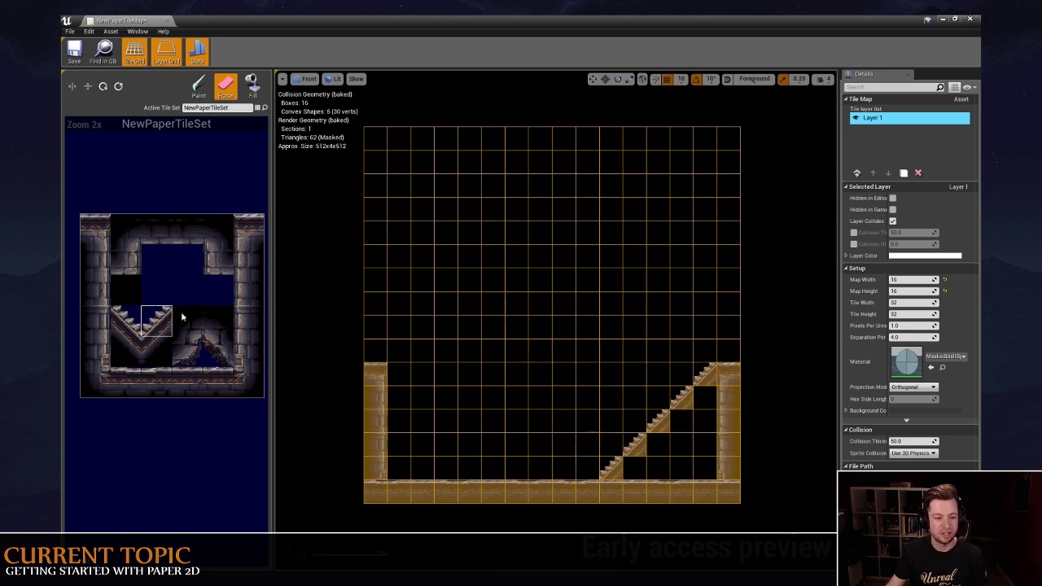
Fill the triangular area between the staircase, the floor and the right wall with the tile set's plain black tile.
{"action": "left_click", "coordinate": [125, 289]}
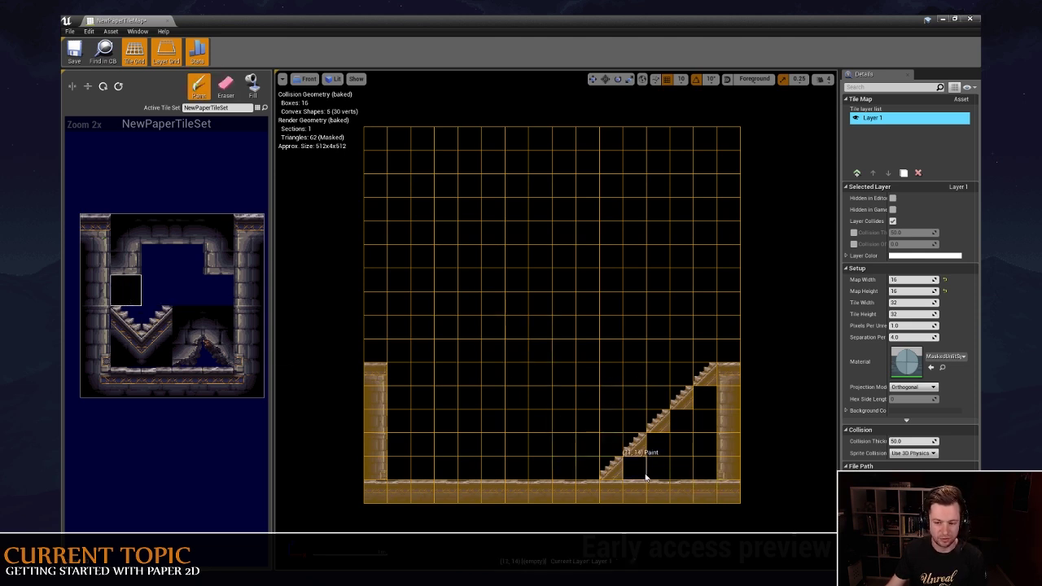
{"action": "mouse_move", "coordinate": [634, 476]}
{"action": "left_mouse_down"}
{"action": "mouse_move", "coordinate": [701, 464]}
{"action": "mouse_move", "coordinate": [628, 470]}
{"action": "left_mouse_up"}
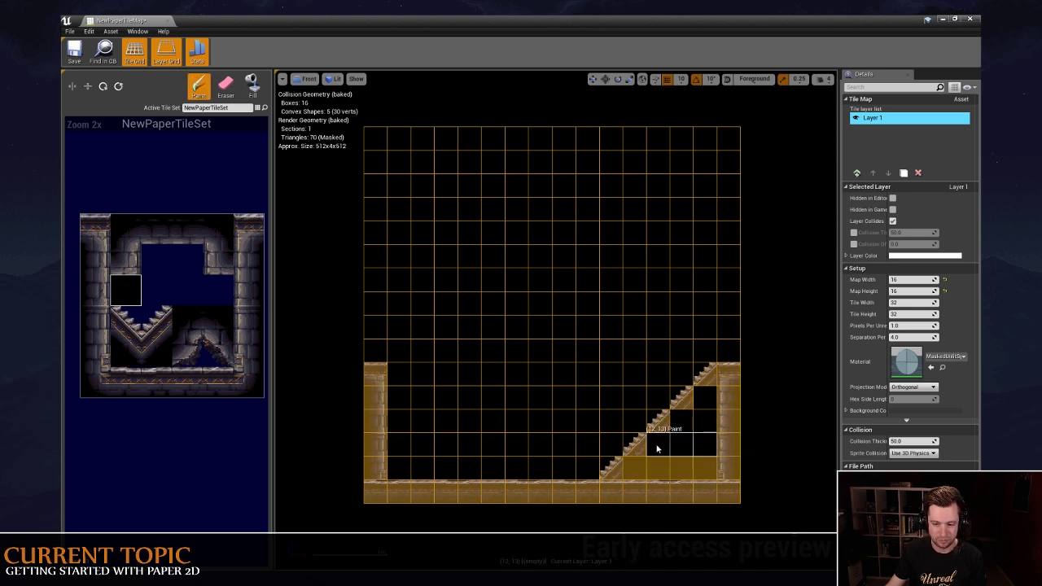
{"action": "left_click", "coordinate": [658, 448]}
{"action": "left_click_drag", "start_coordinate": [680, 445], "coordinate": [699, 440], "text": "shift"}
{"action": "left_click", "coordinate": [690, 425]}
{"action": "left_click", "coordinate": [705, 432], "text": "shift"}
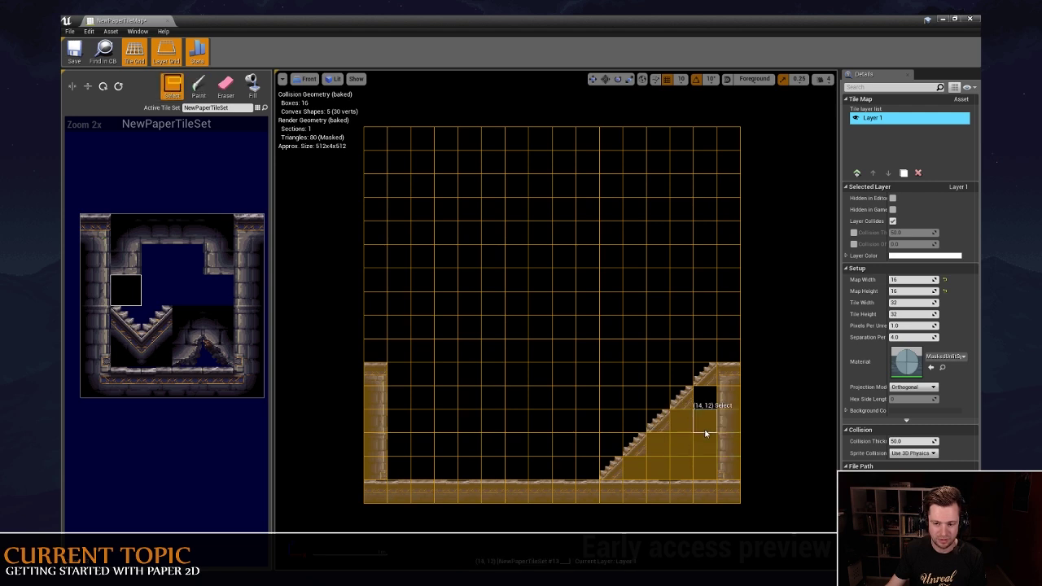
{"action": "left_click", "coordinate": [705, 402]}
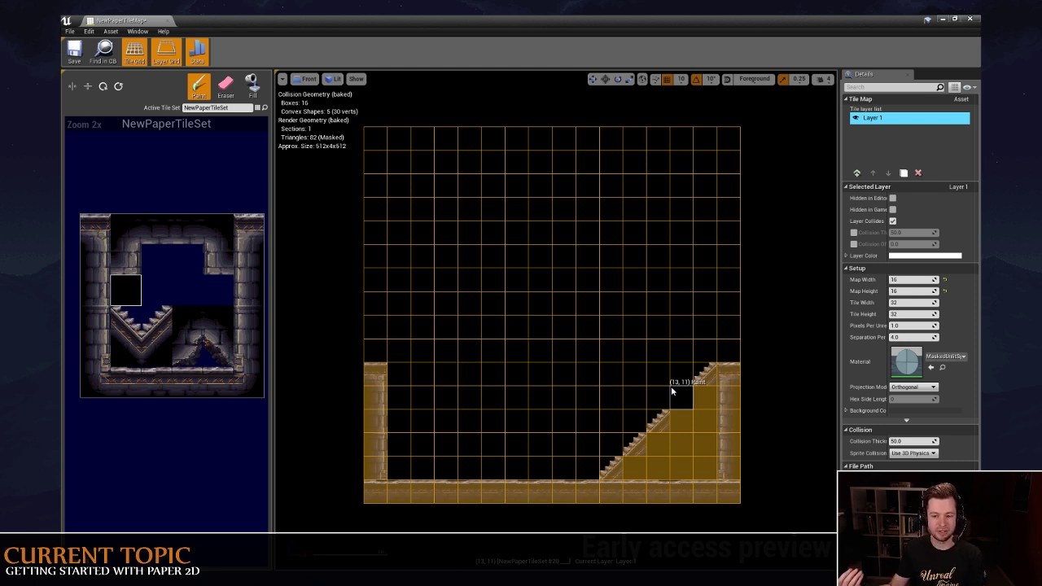
{"action": "left_click", "coordinate": [673, 392]}
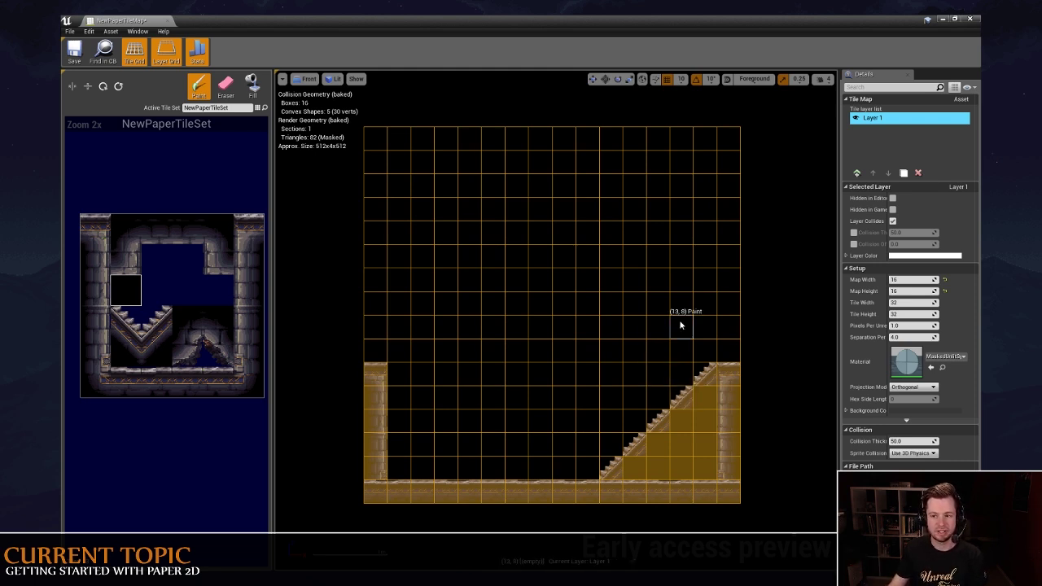
Rename Layer 1 of the tile map as Foreground.
{"action": "double_click", "coordinate": [865, 119]}
{"action": "type", "text": "Foregr"}
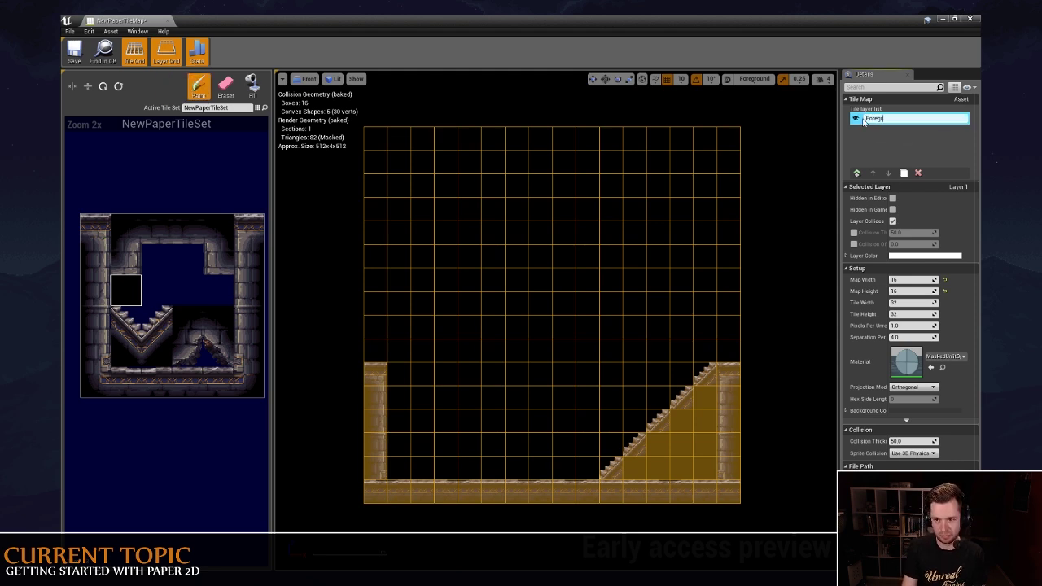
{"action": "type", "text": "ound"}
{"action": "key", "text": "Return"}
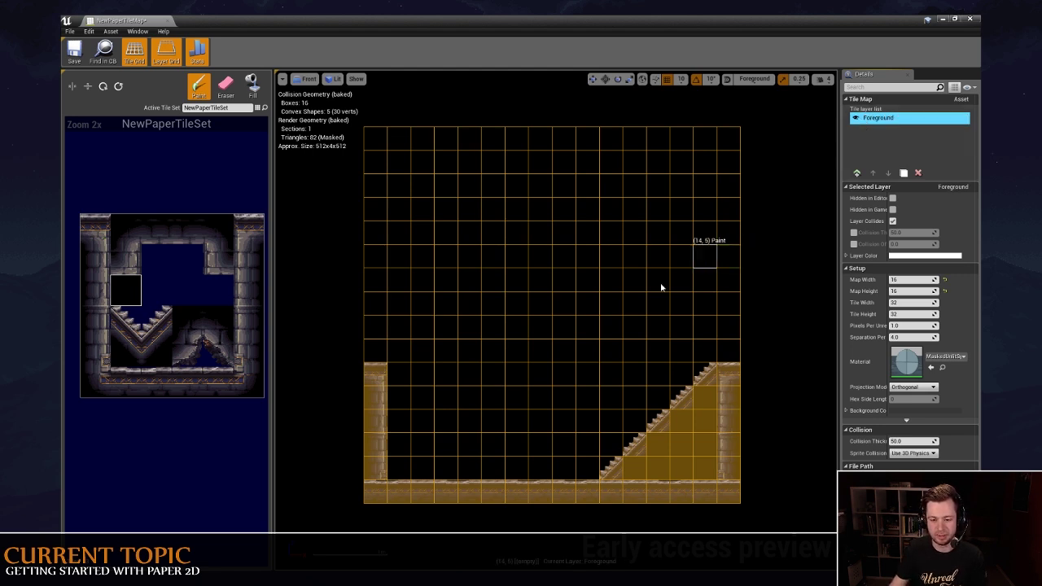
Add a tile map layer behind Foreground and name it Background.
{"action": "left_click", "coordinate": [858, 174]}
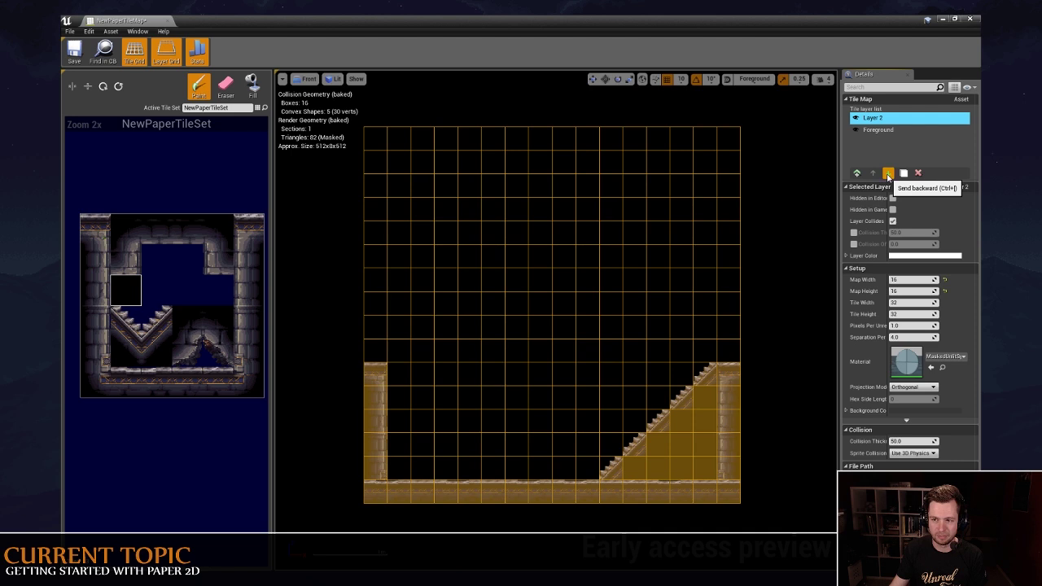
{"action": "left_click", "coordinate": [888, 174]}
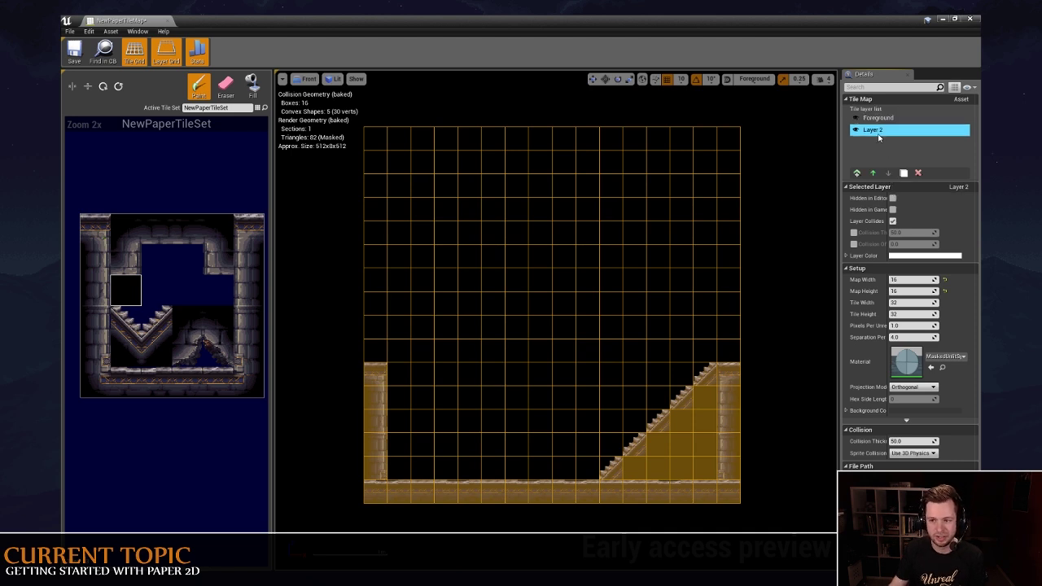
{"action": "double_click", "coordinate": [877, 133]}
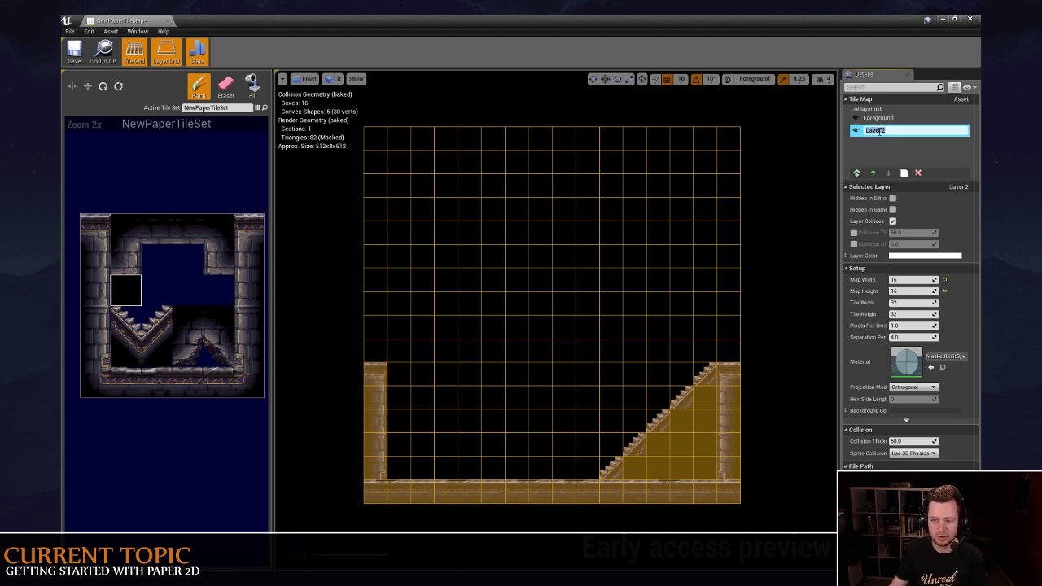
{"action": "type", "text": "Background"}
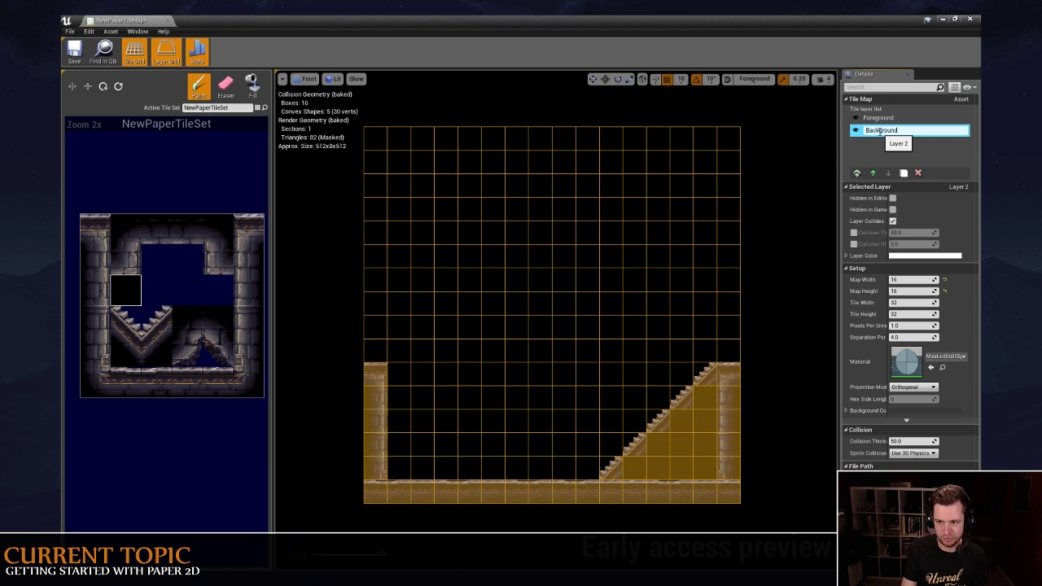
{"action": "key", "text": "Return"}
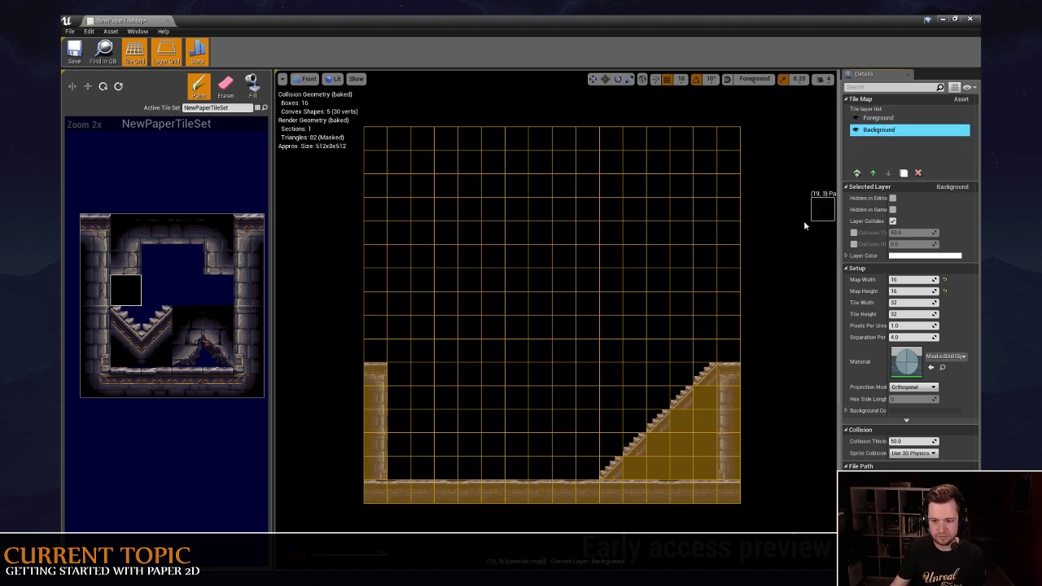
Paint the tile set's 2 by 2 broken wall block four times along the staircase on the Background layer.
{"action": "left_click_drag", "start_coordinate": [185, 324], "coordinate": [226, 361]}
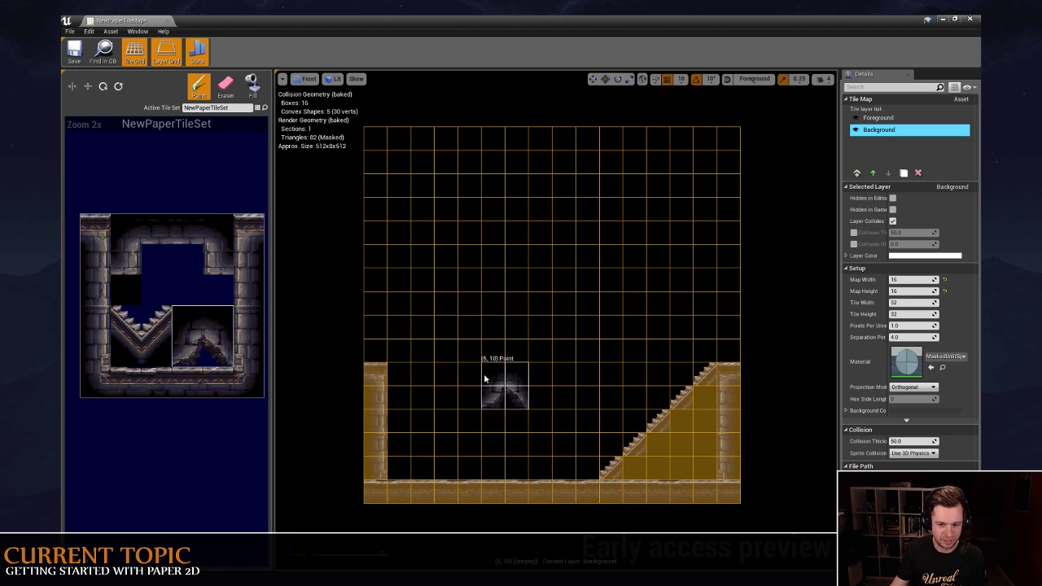
{"action": "left_click", "coordinate": [660, 373]}
{"action": "left_click", "coordinate": [697, 350]}
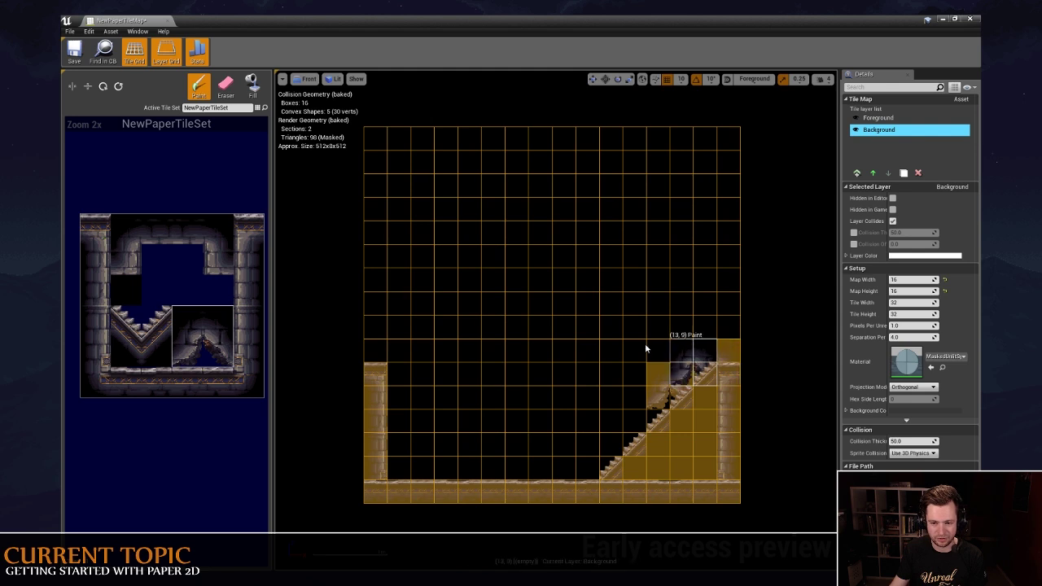
{"action": "left_click", "coordinate": [609, 397]}
{"action": "left_click", "coordinate": [588, 444]}
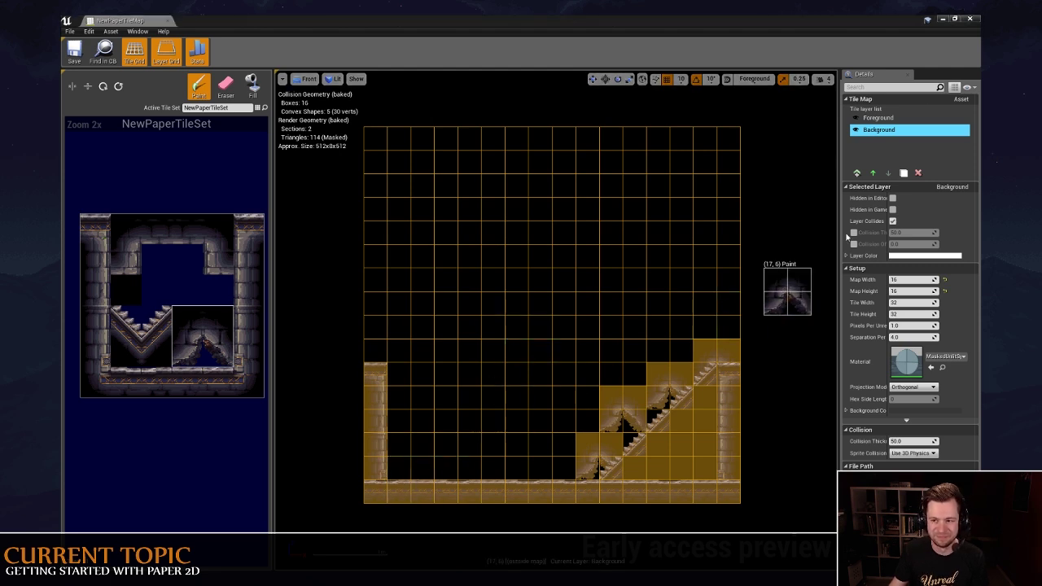
Hide and show the Background layer and the Foreground layer in turn to compare their contents.
{"action": "left_click", "coordinate": [856, 132]}
{"action": "left_click", "coordinate": [855, 132]}
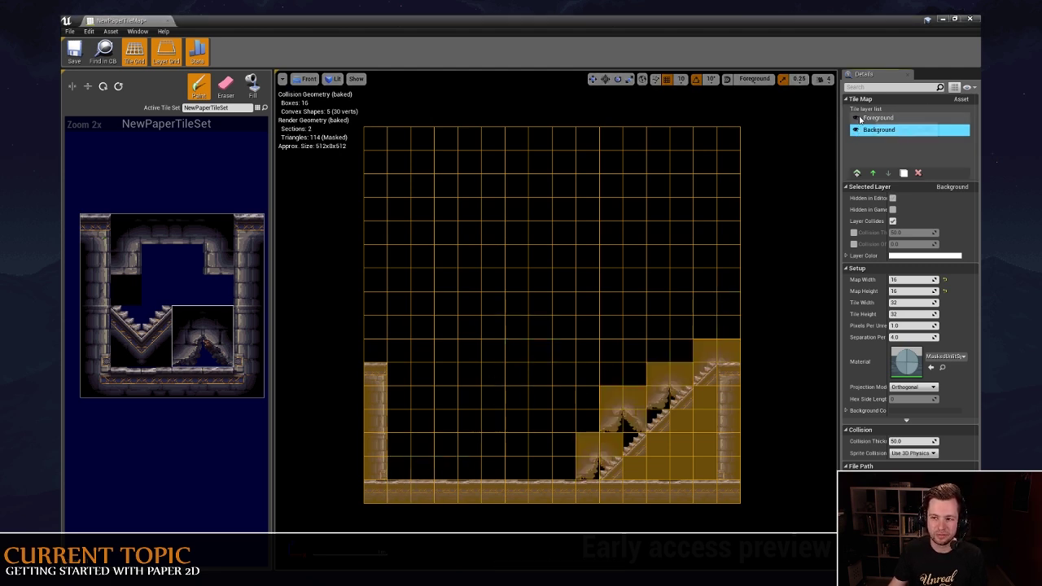
{"action": "left_click", "coordinate": [855, 118]}
{"action": "left_click", "coordinate": [856, 118]}
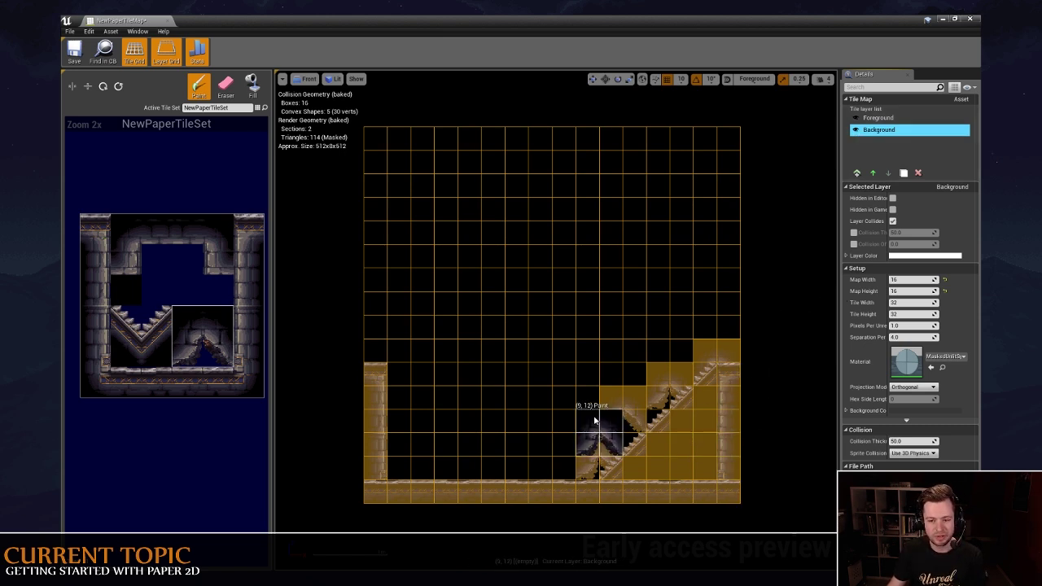
Search the tile map's available materials for "Default" to look for a lit sprite material.
{"action": "left_click", "coordinate": [964, 357]}
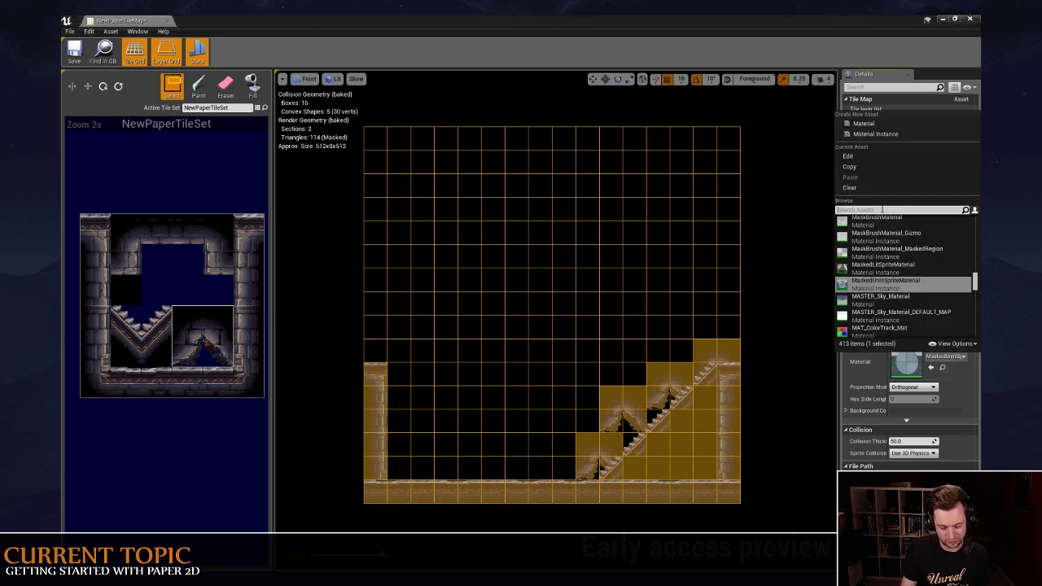
{"action": "type", "text": "Def"}
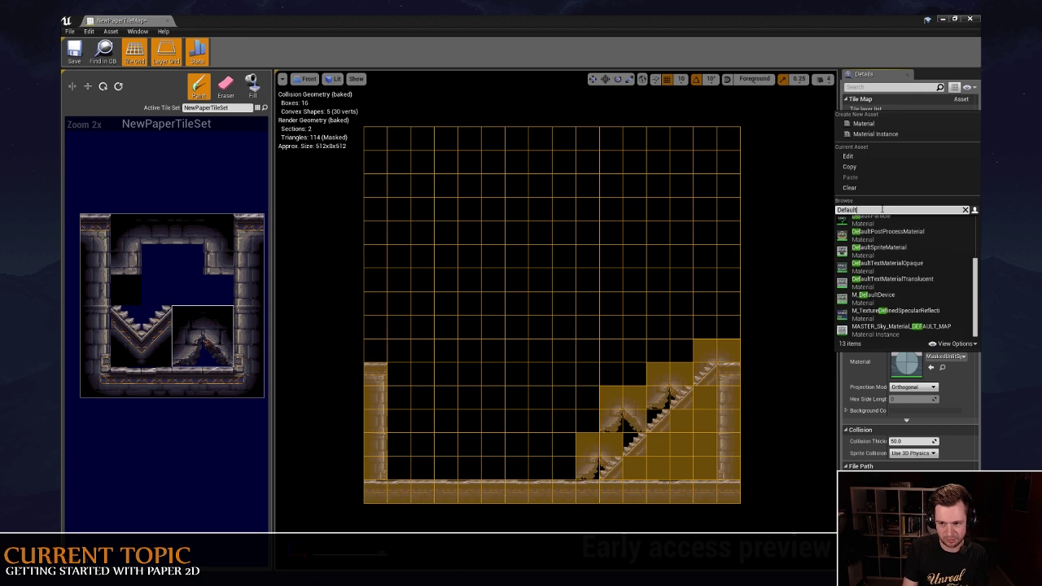
{"action": "type", "text": "aultM"}
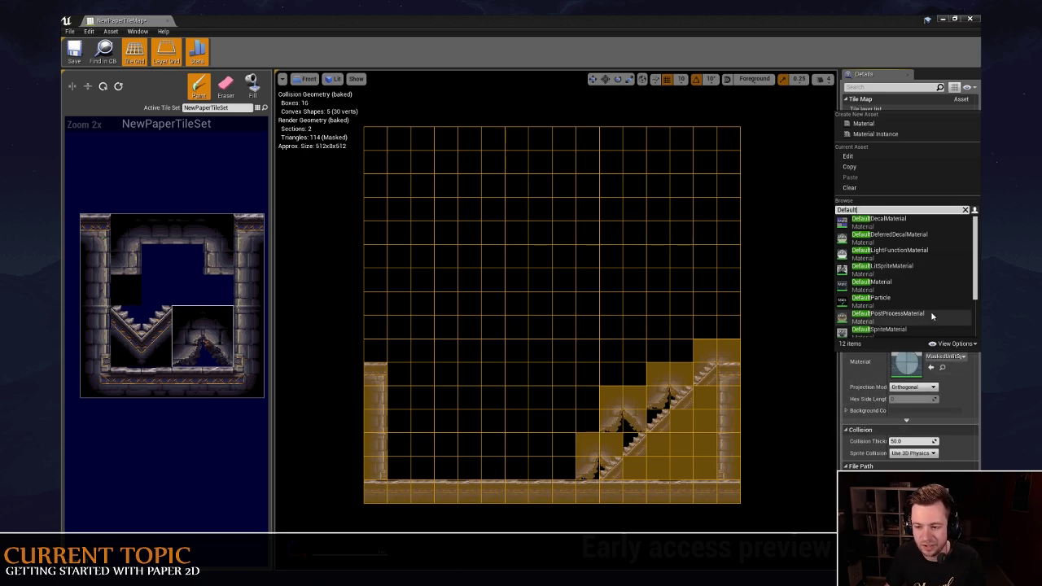
{"action": "left_click", "coordinate": [874, 269]}
Examine the sprite materials in the Paper2D Content folder of the Content Browser, including the default lit and default sprite materials.
{"action": "left_click_drag", "start_coordinate": [505, 20], "coordinate": [782, 572]}
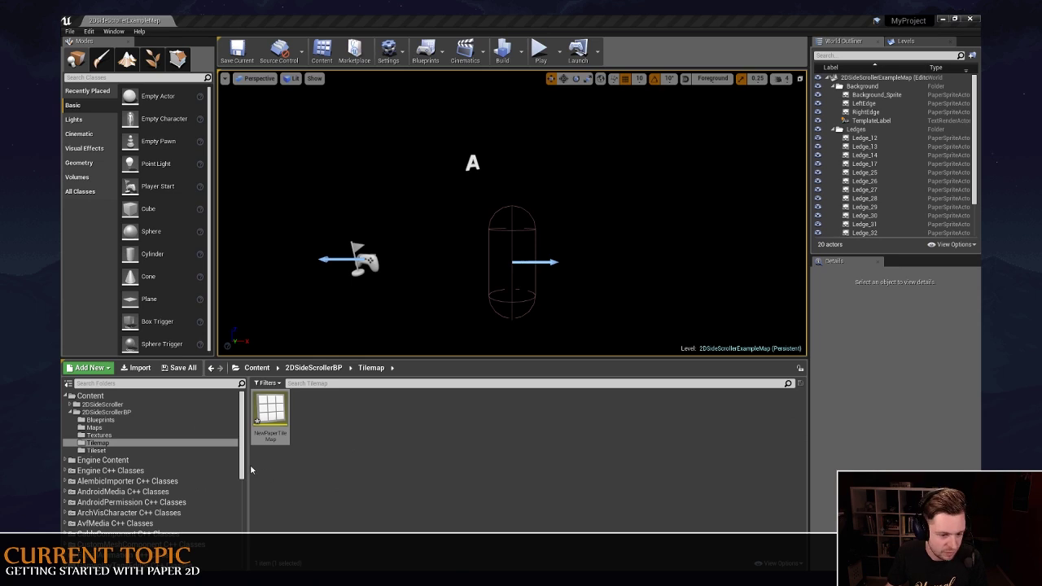
{"action": "scroll", "coordinate": [155, 480], "scroll_direction": "down", "scroll_amount": 10}
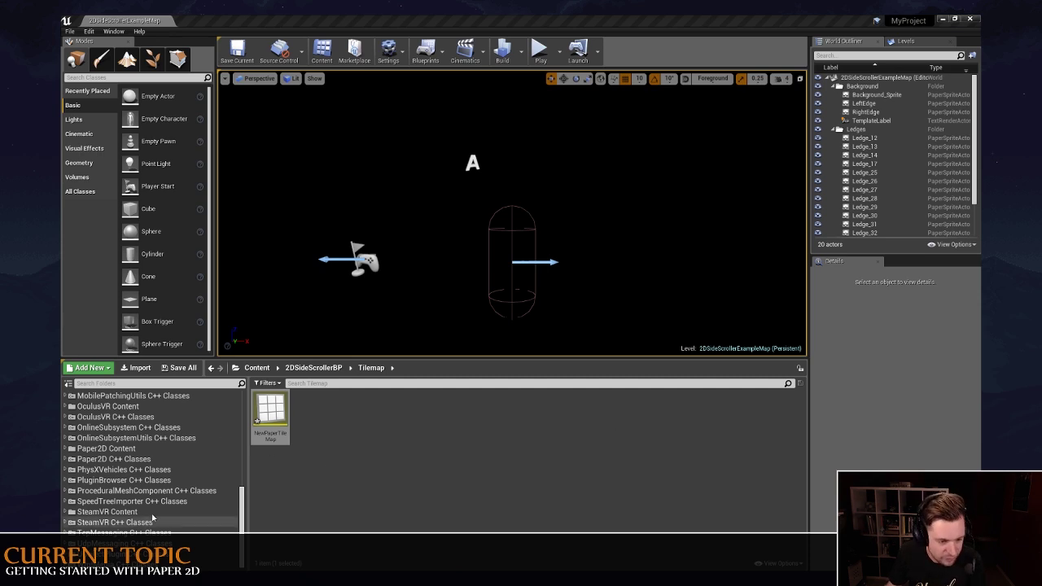
{"action": "left_click", "coordinate": [142, 448]}
{"action": "left_click", "coordinate": [350, 420]}
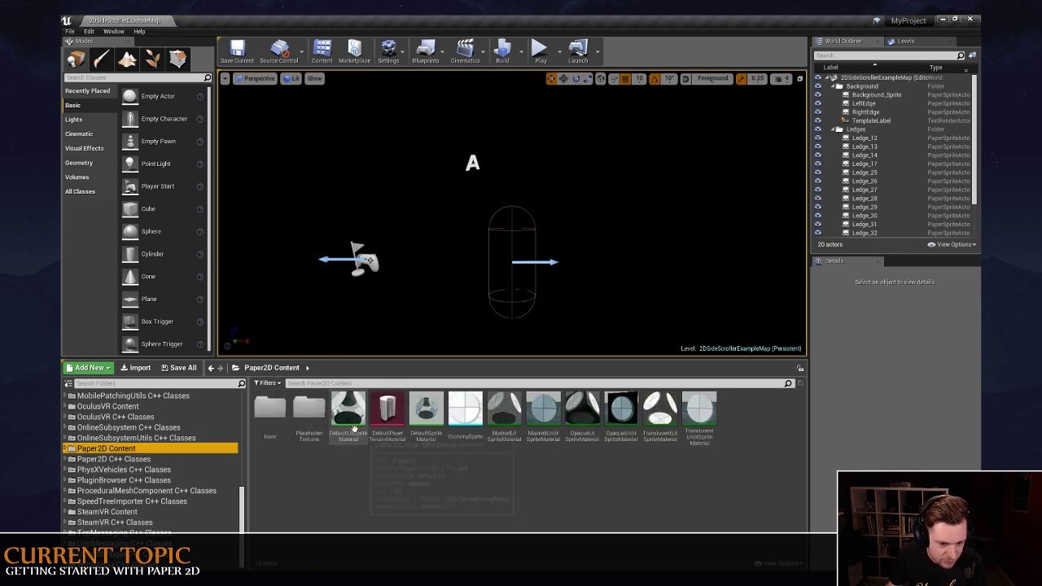
{"action": "left_click", "coordinate": [426, 411]}
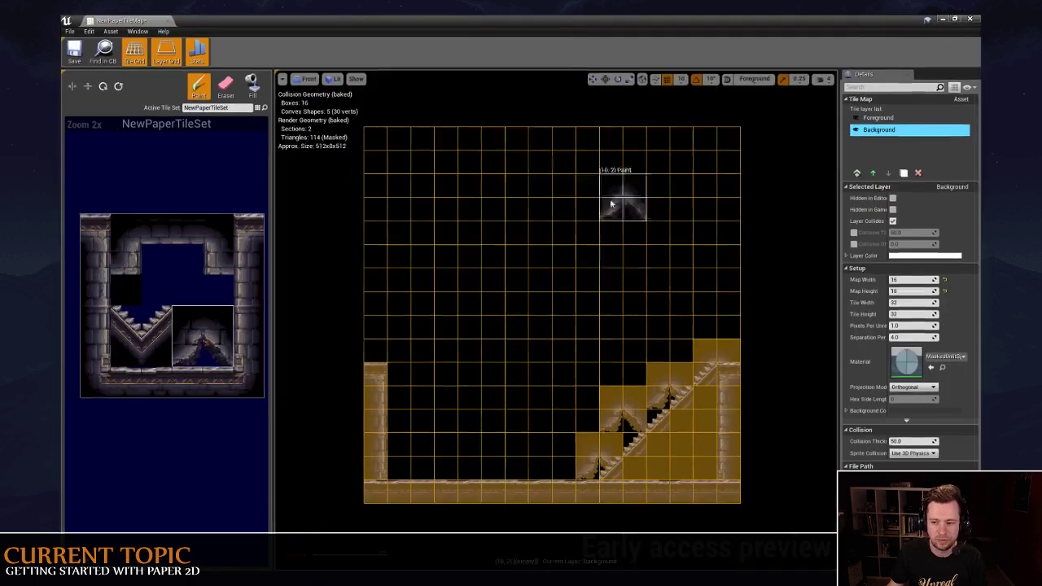
Set the tile map's material to DefaultSpriteMaterial and close the tile map editor.
{"action": "left_click", "coordinate": [965, 356]}
{"action": "type", "text": "def"}
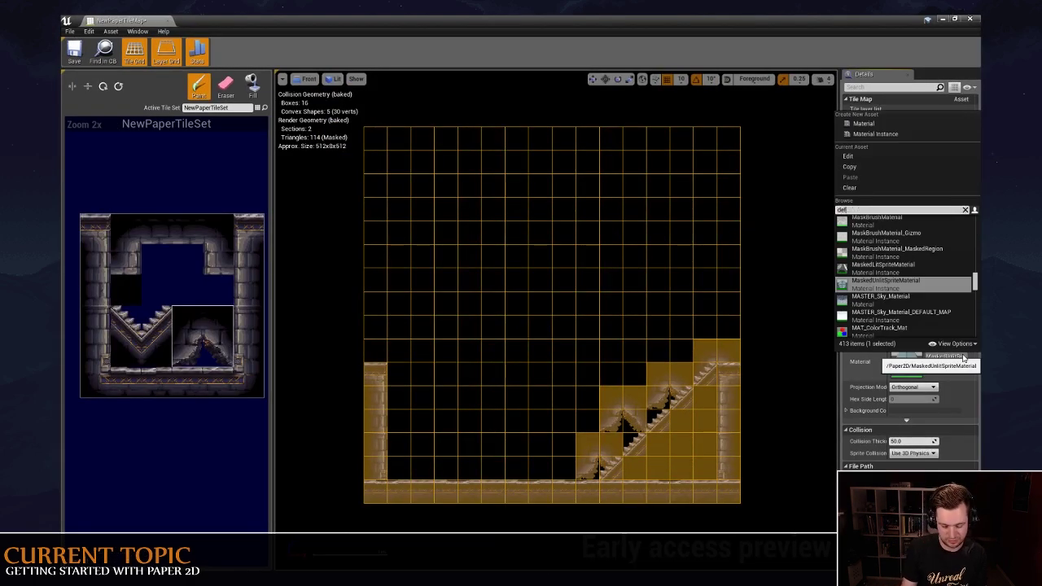
{"action": "type", "text": "aultspri"}
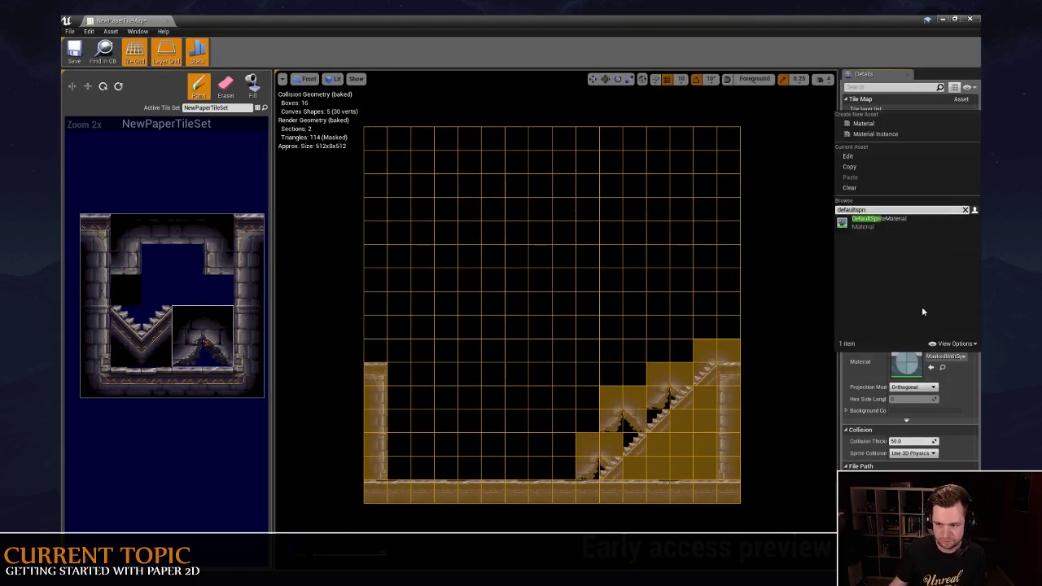
{"action": "left_click", "coordinate": [877, 227]}
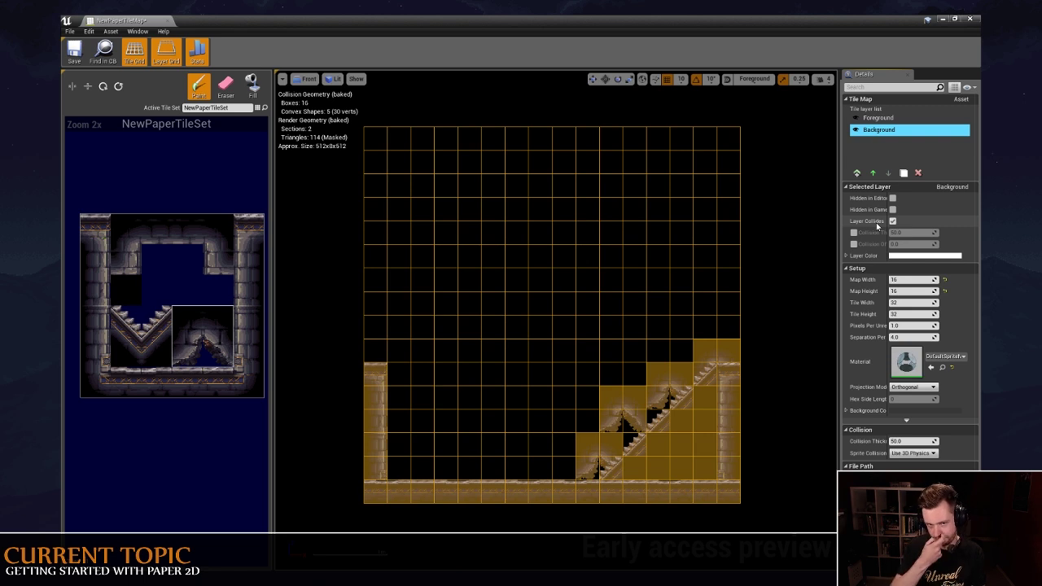
{"action": "right_click_drag", "start_coordinate": [495, 296], "coordinate": [481, 272]}
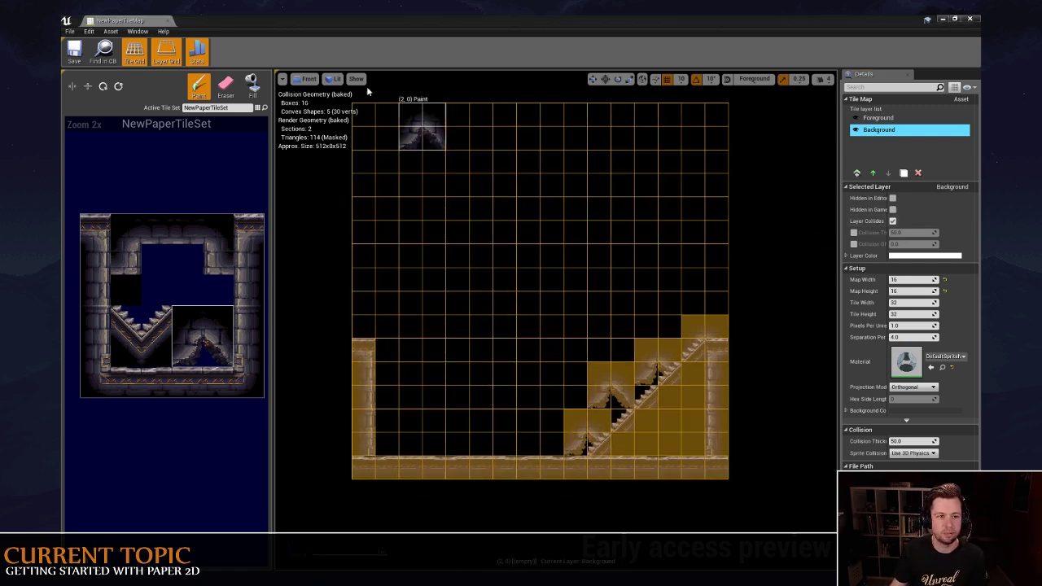
{"action": "left_click", "coordinate": [167, 21]}
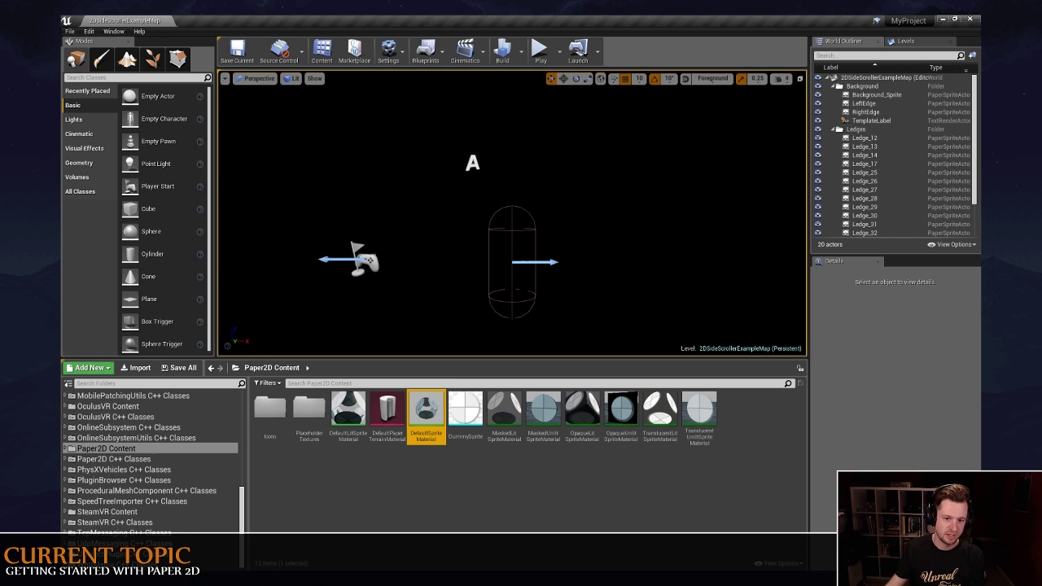
Open the Textures folder inside 2DSideScrollerBP in the Content Browser.
{"action": "left_click", "coordinate": [428, 493]}
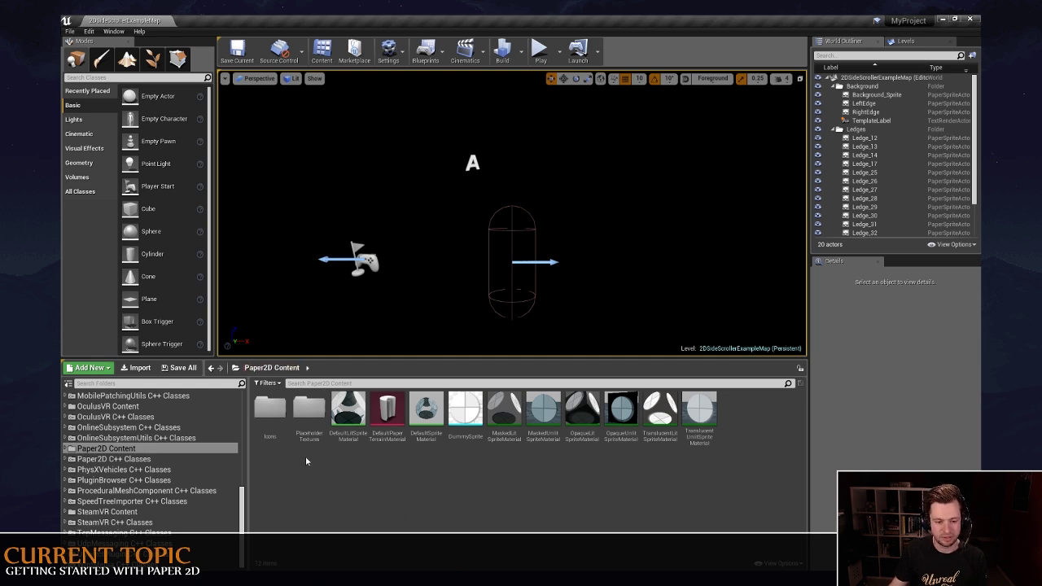
{"action": "scroll", "coordinate": [155, 456], "scroll_direction": "up", "scroll_amount": 10}
{"action": "left_click", "coordinate": [90, 395]}
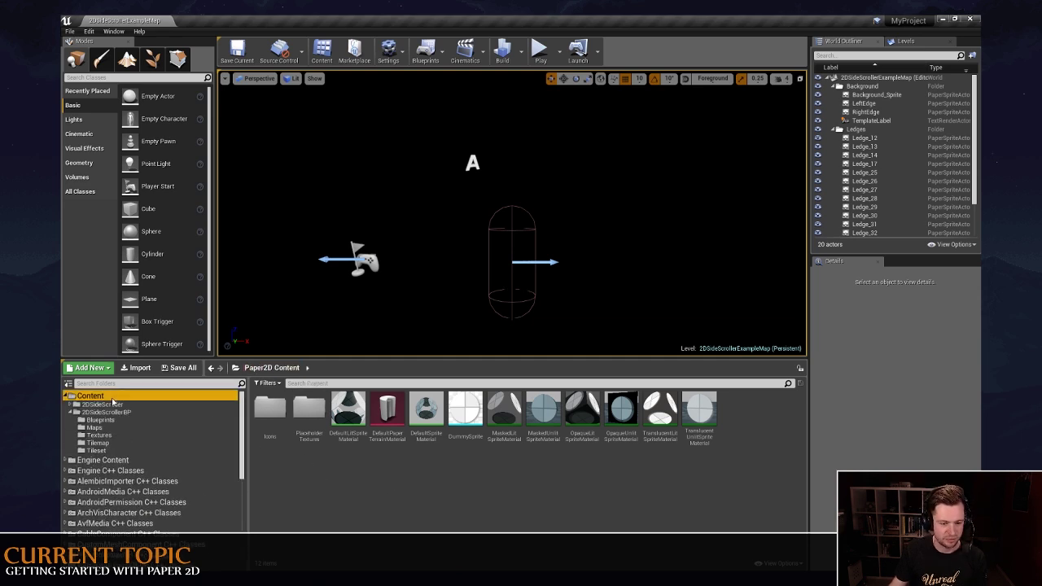
{"action": "left_click", "coordinate": [101, 412]}
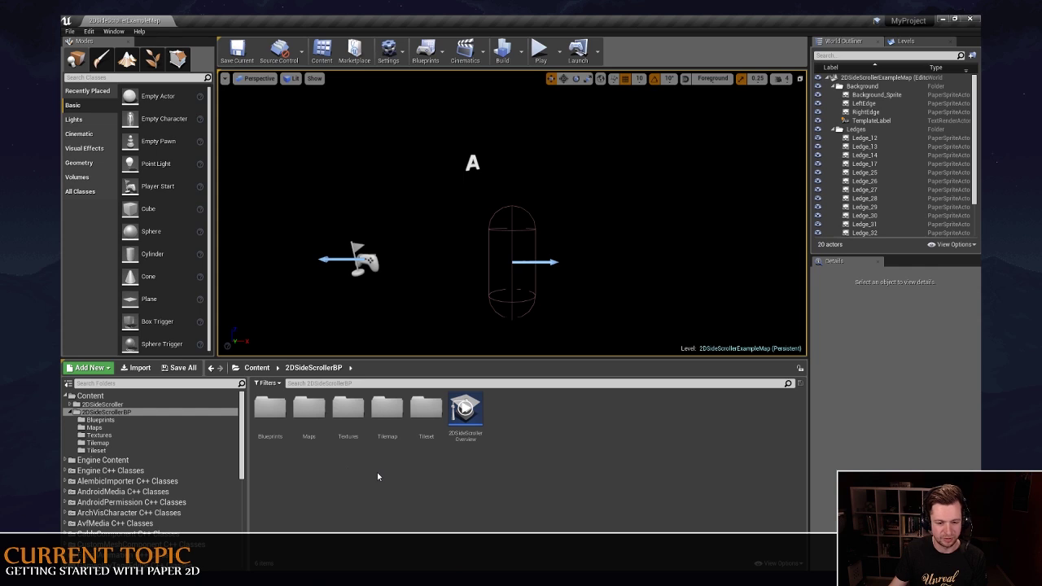
{"action": "double_click", "coordinate": [352, 422]}
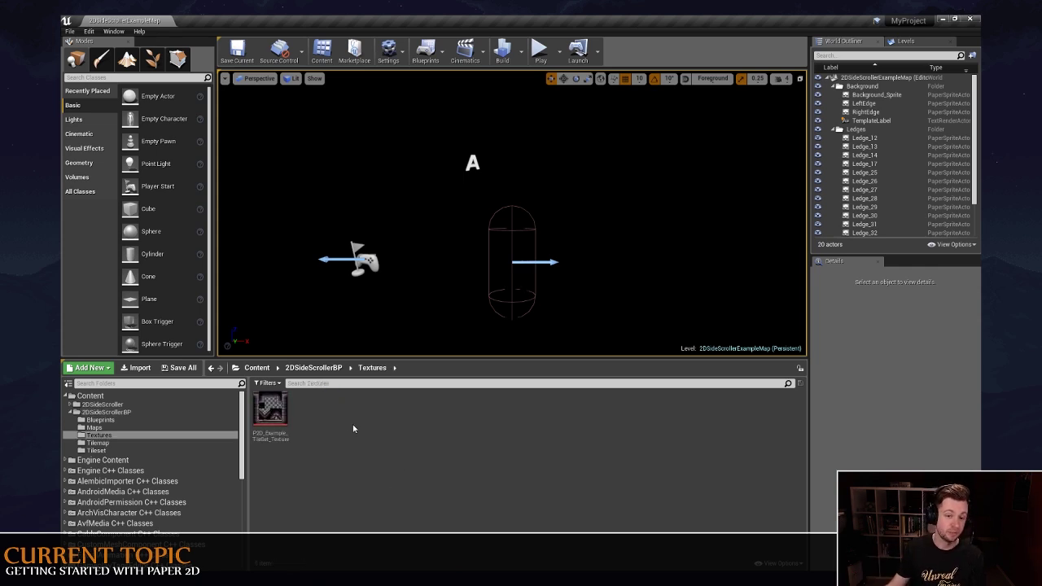
Import P2D_Example_Flipbook_Texture.tga from the desktop's EngineAssets folder into the project's Textures folder.
{"action": "left_click_drag", "start_coordinate": [436, 21], "coordinate": [518, 128]}
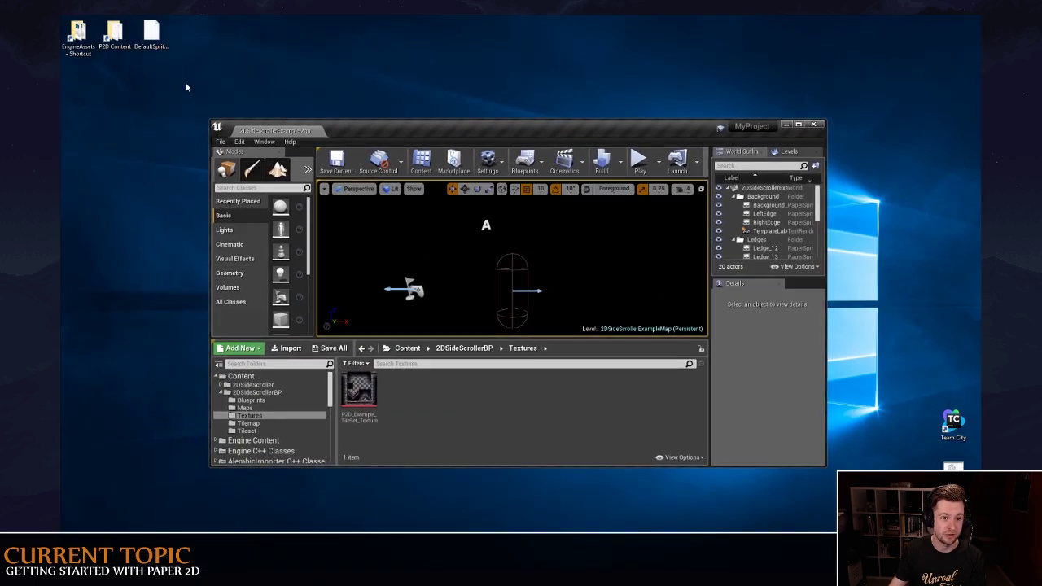
{"action": "double_click", "coordinate": [78, 32]}
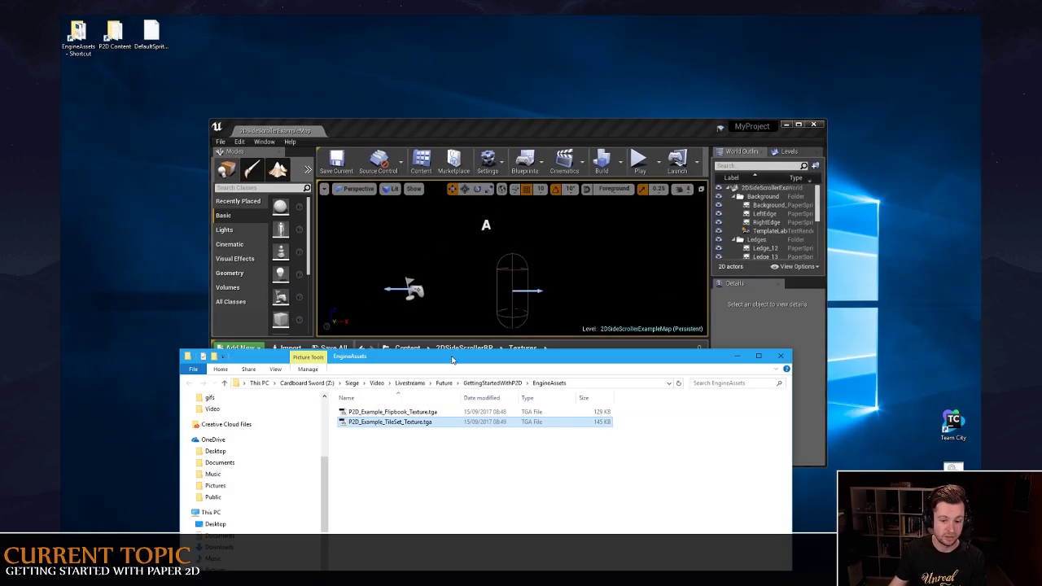
{"action": "left_click_drag", "start_coordinate": [452, 360], "coordinate": [373, 505]}
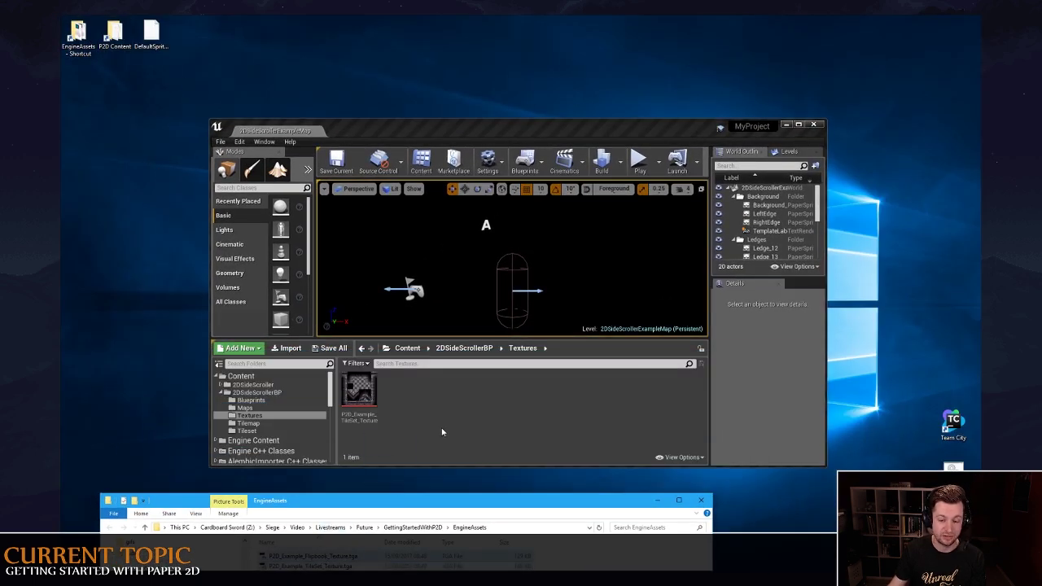
{"action": "left_click", "coordinate": [658, 501]}
{"action": "double_click", "coordinate": [675, 126]}
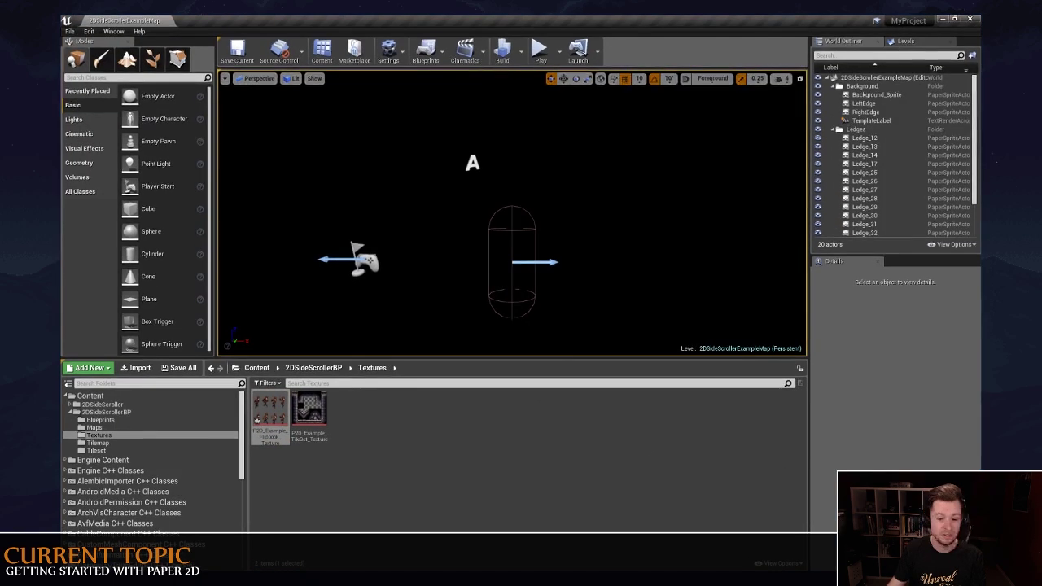
Apply the Paper2D texture settings to P2D_Example_Flipbook_Texture, inspecting the texture before and after.
{"action": "double_click", "coordinate": [283, 415]}
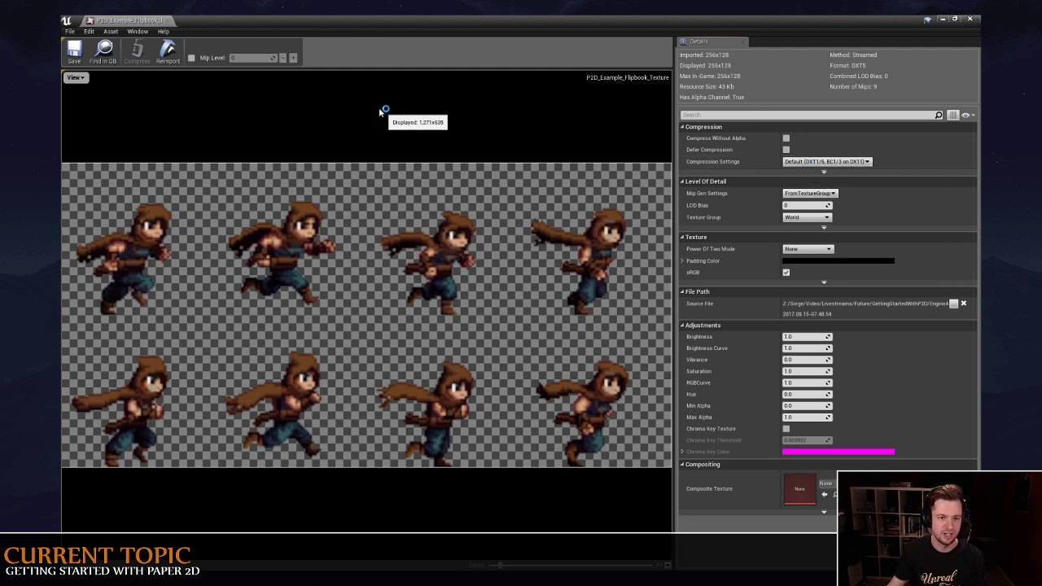
{"action": "left_click", "coordinate": [166, 20]}
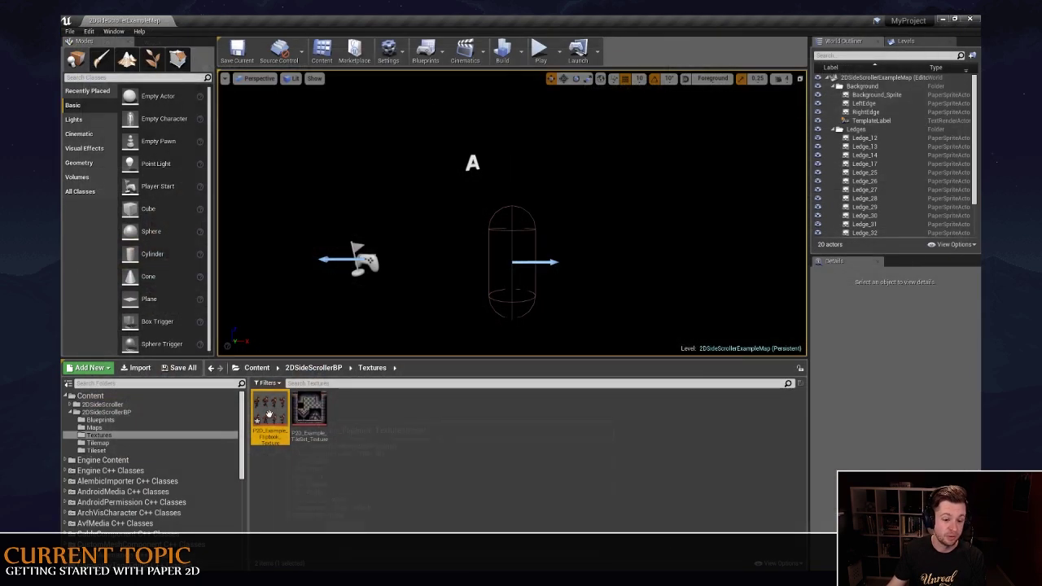
{"action": "right_click", "coordinate": [272, 412]}
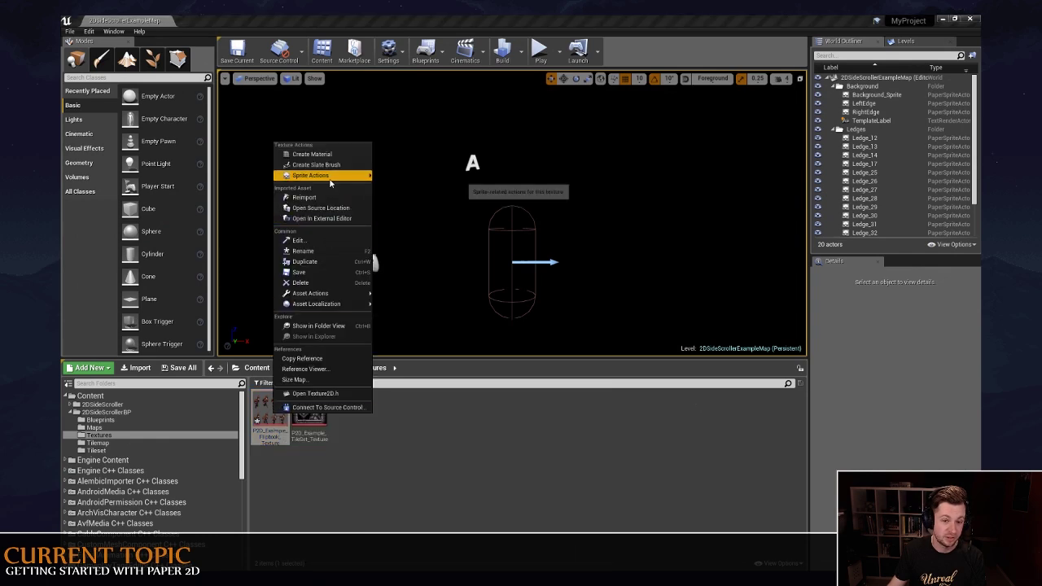
{"action": "mouse_move", "coordinate": [330, 175]}
{"action": "left_click", "coordinate": [442, 196]}
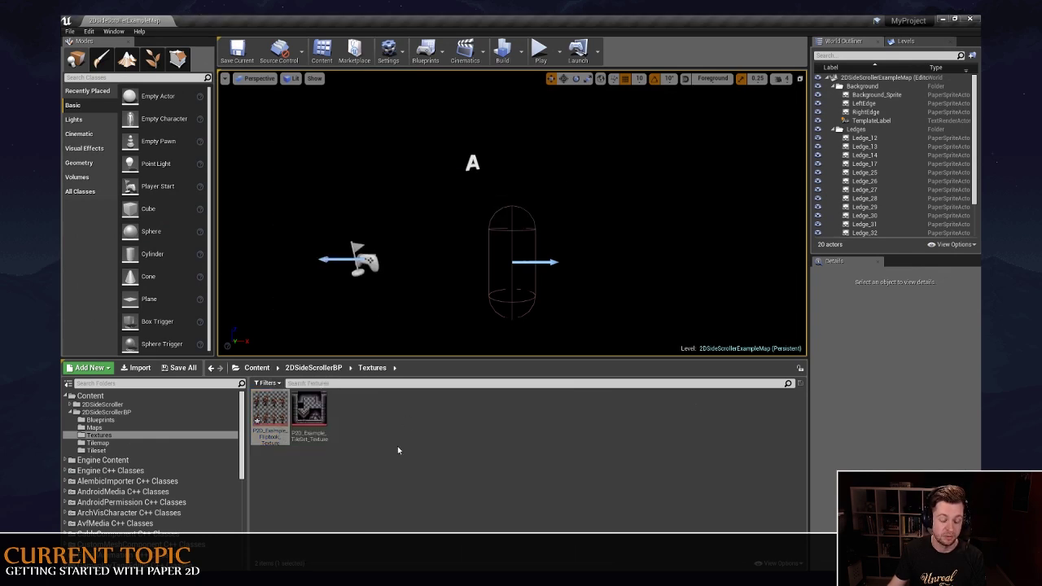
{"action": "double_click", "coordinate": [278, 411]}
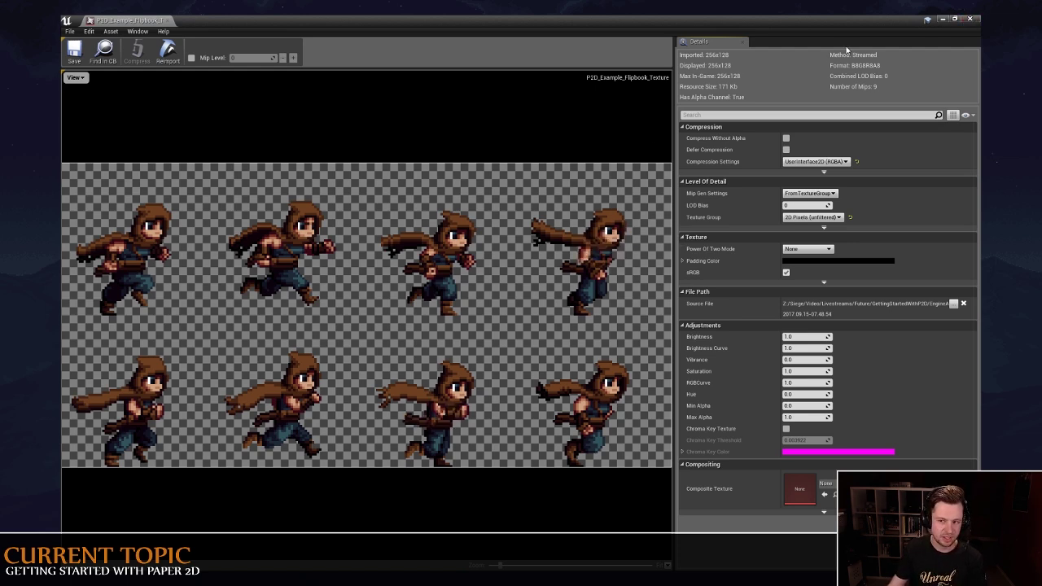
{"action": "left_click", "coordinate": [970, 18]}
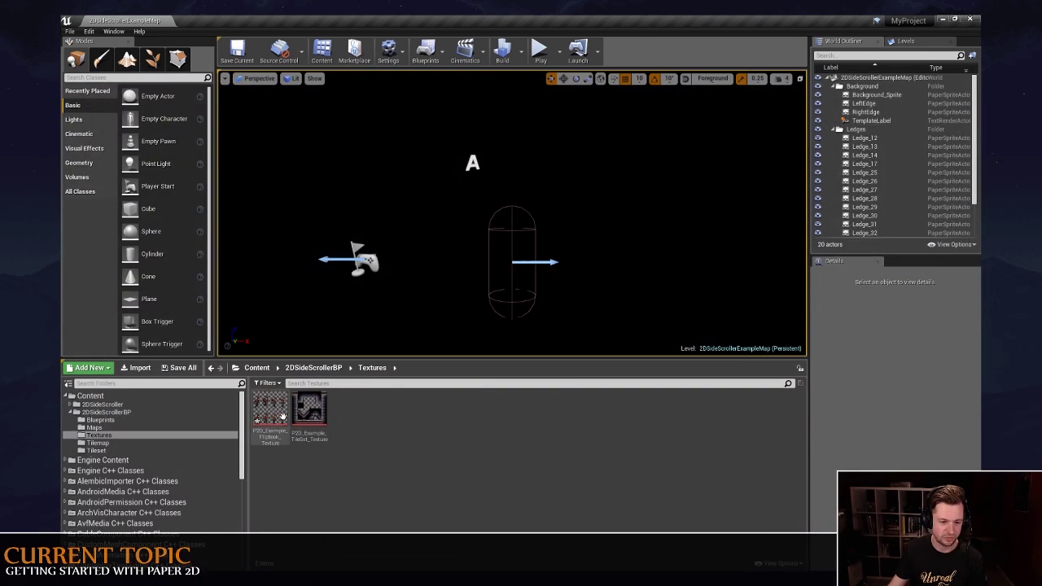
Start extracting sprites from P2D_Example_Flipbook_Texture and move the extraction window clear for viewing.
{"action": "left_click", "coordinate": [276, 413]}
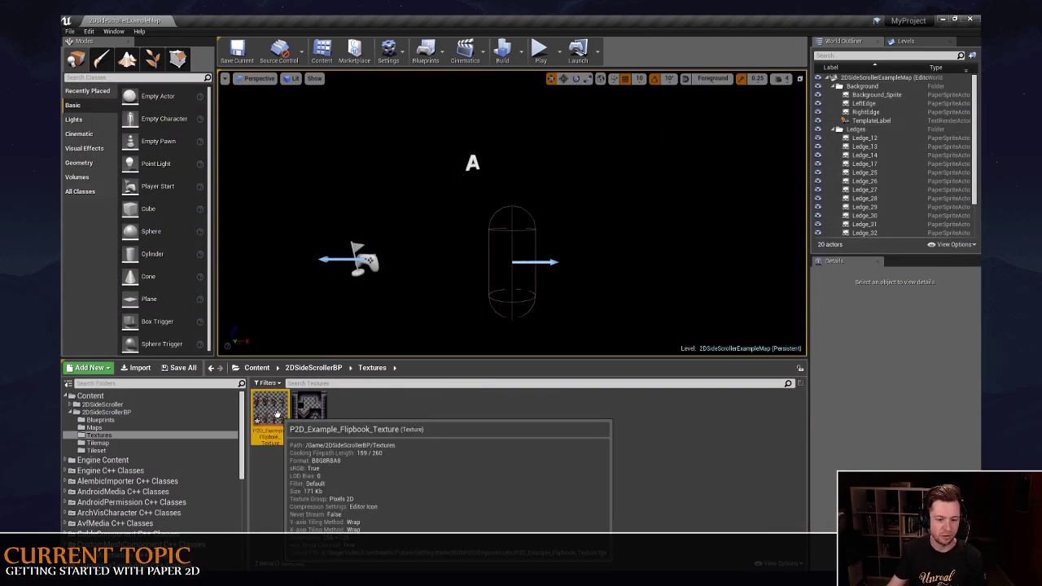
{"action": "right_click", "coordinate": [277, 414]}
{"action": "mouse_move", "coordinate": [314, 178]}
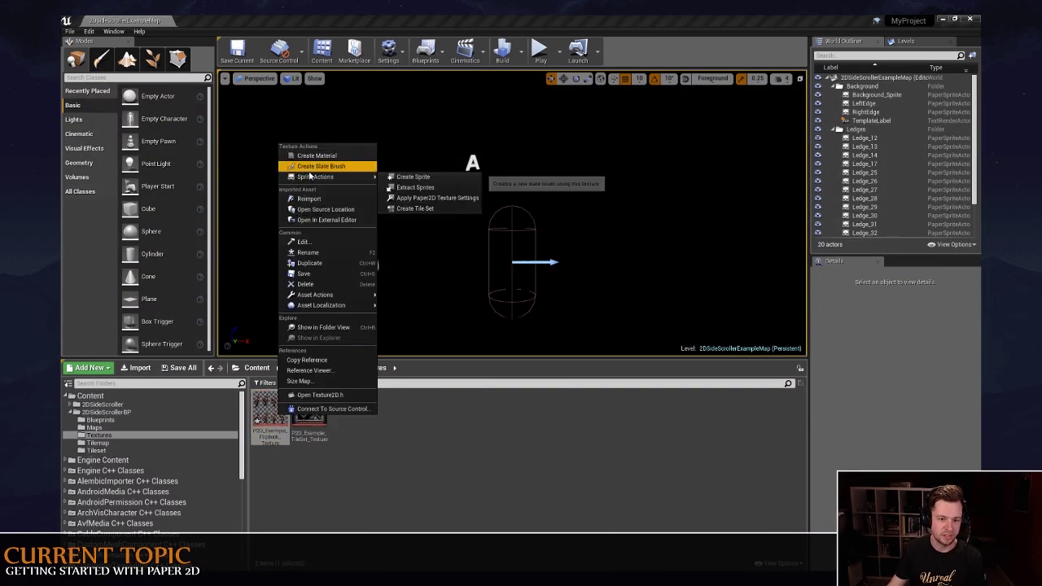
{"action": "left_click", "coordinate": [415, 187]}
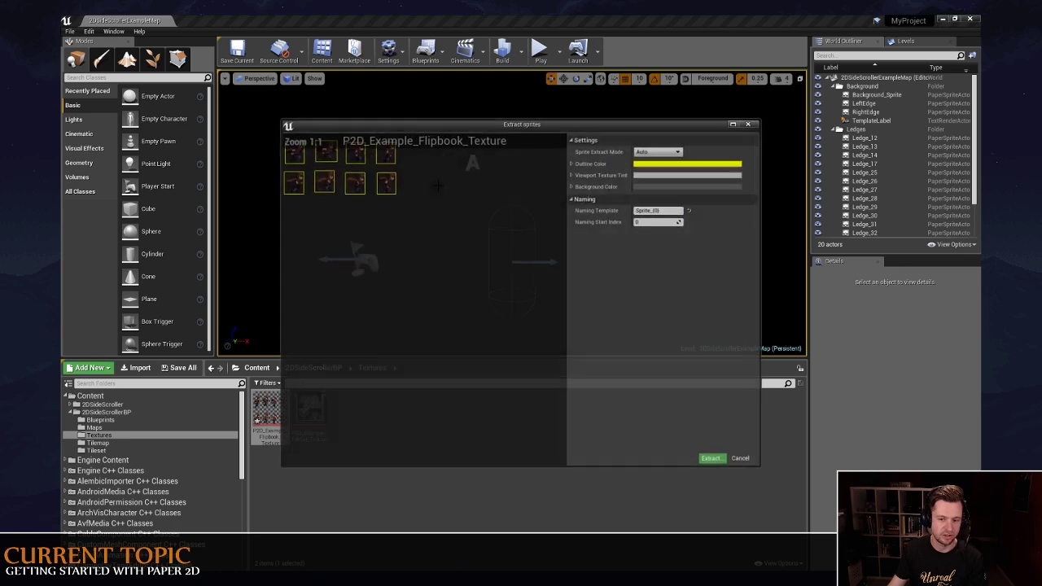
{"action": "left_click_drag", "start_coordinate": [543, 128], "coordinate": [508, 135]}
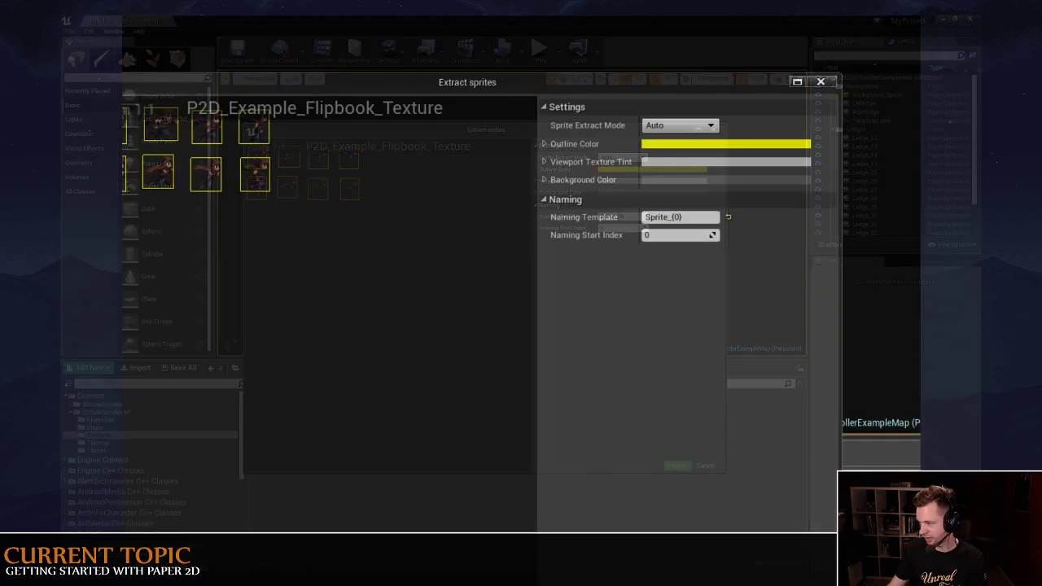
{"action": "left_click_drag", "start_coordinate": [553, 86], "coordinate": [599, 35]}
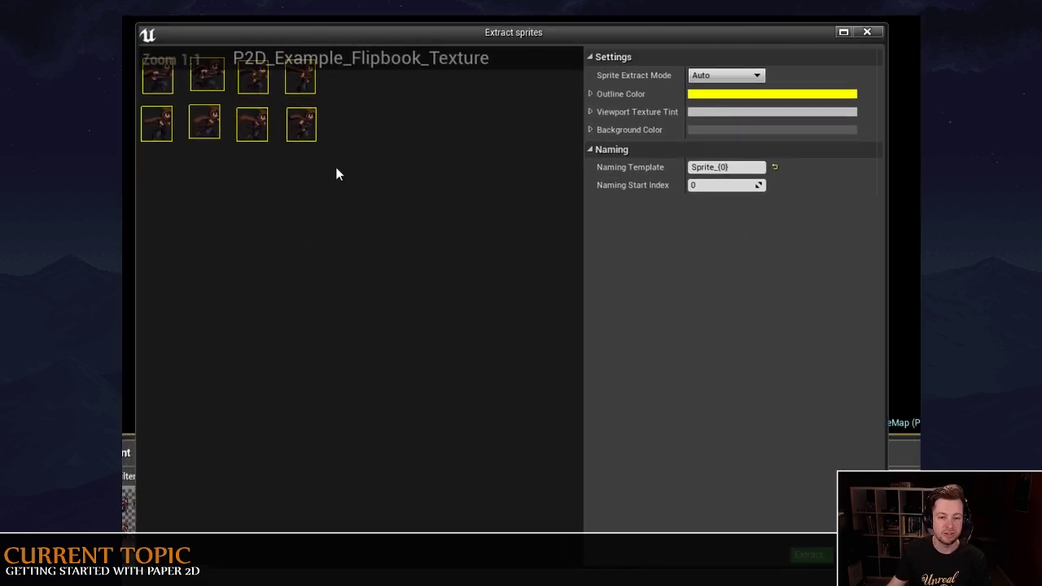
Examine the outlines that the Auto extract mode places around each running character frame.
{"action": "scroll", "coordinate": [336, 171], "scroll_direction": "up", "scroll_amount": 2}
{"action": "right_click_drag", "start_coordinate": [337, 172], "coordinate": [562, 485]}
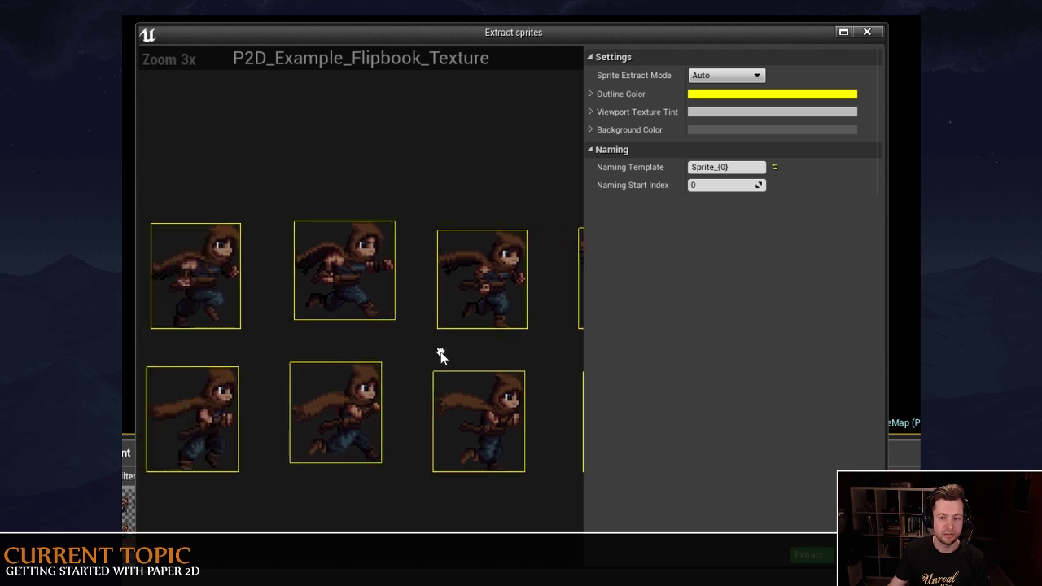
{"action": "scroll", "coordinate": [441, 351], "scroll_direction": "down", "scroll_amount": 1}
{"action": "right_click_drag", "start_coordinate": [409, 344], "coordinate": [363, 345]}
{"action": "scroll", "coordinate": [372, 349], "scroll_direction": "up", "scroll_amount": 1}
{"action": "scroll", "coordinate": [372, 349], "scroll_direction": "down", "scroll_amount": 1}
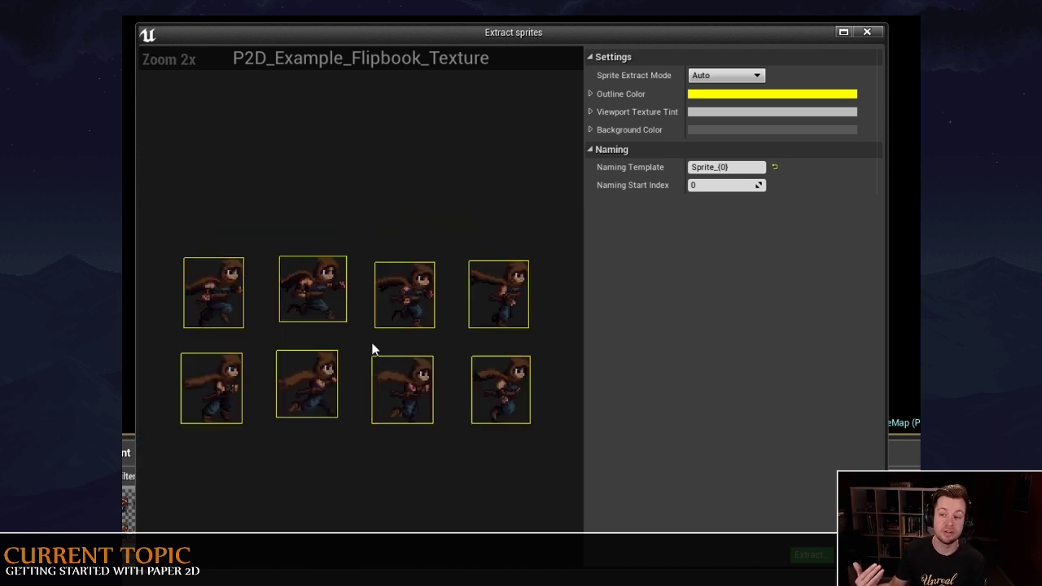
{"action": "scroll", "coordinate": [355, 342], "scroll_direction": "up", "scroll_amount": 1}
{"action": "right_click_drag", "start_coordinate": [370, 346], "coordinate": [303, 318]}
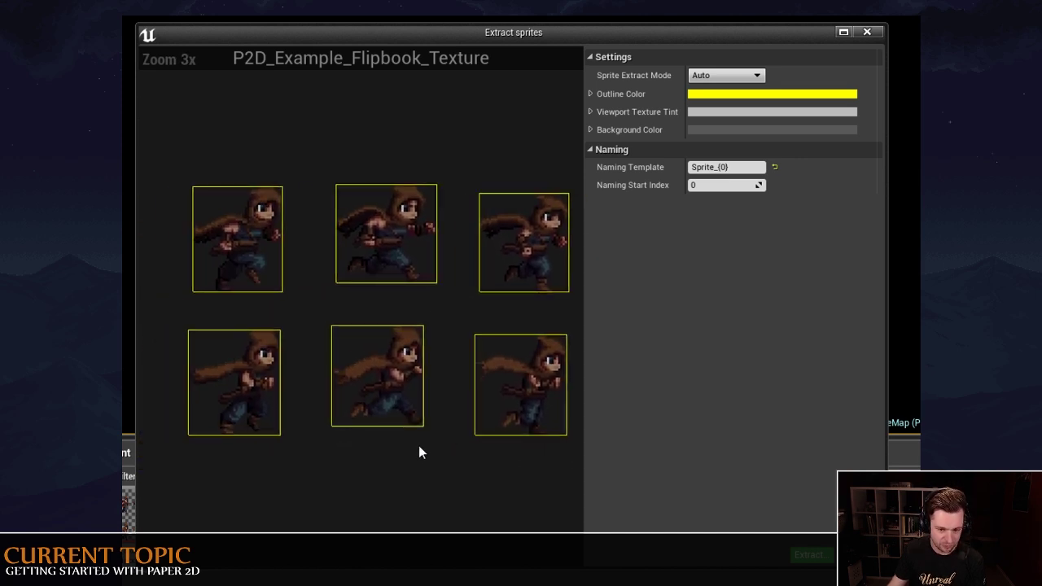
{"action": "right_click_drag", "start_coordinate": [456, 435], "coordinate": [351, 434]}
{"action": "scroll", "coordinate": [354, 423], "scroll_direction": "down", "scroll_amount": 2}
{"action": "scroll", "coordinate": [424, 350], "scroll_direction": "up", "scroll_amount": 1}
{"action": "right_click_drag", "start_coordinate": [480, 306], "coordinate": [583, 278]}
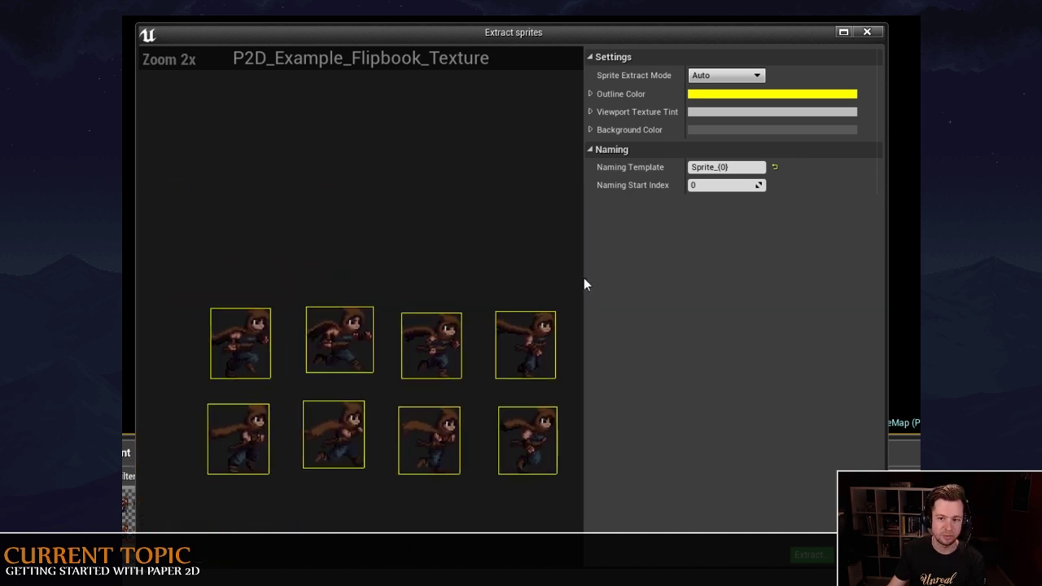
Switch the sprite extract mode to Grid with a cell width of 64 and a cell height of 64.
{"action": "left_click", "coordinate": [745, 77]}
{"action": "left_click", "coordinate": [741, 96]}
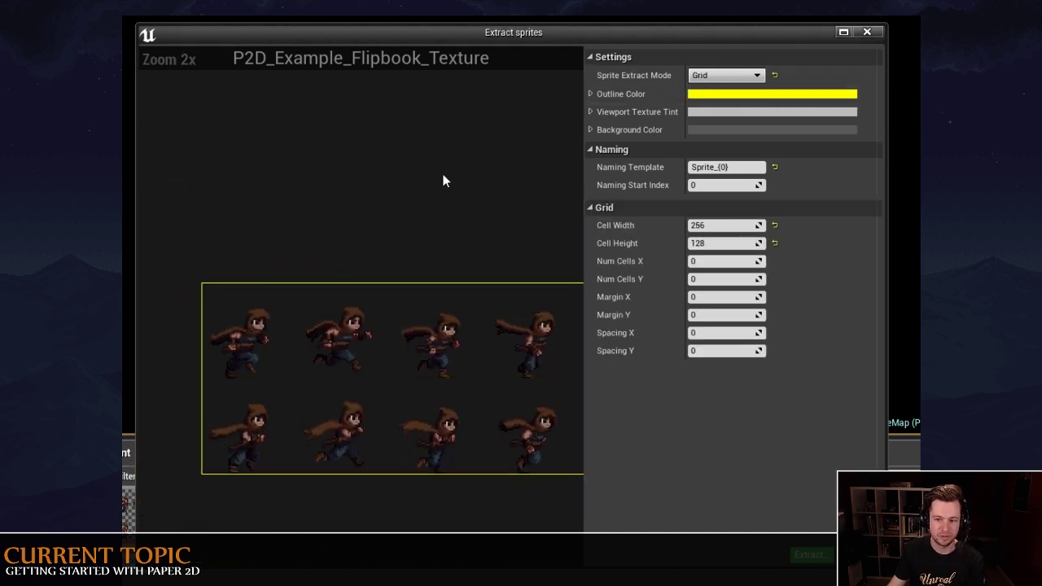
{"action": "scroll", "coordinate": [448, 188], "scroll_direction": "down", "scroll_amount": 1}
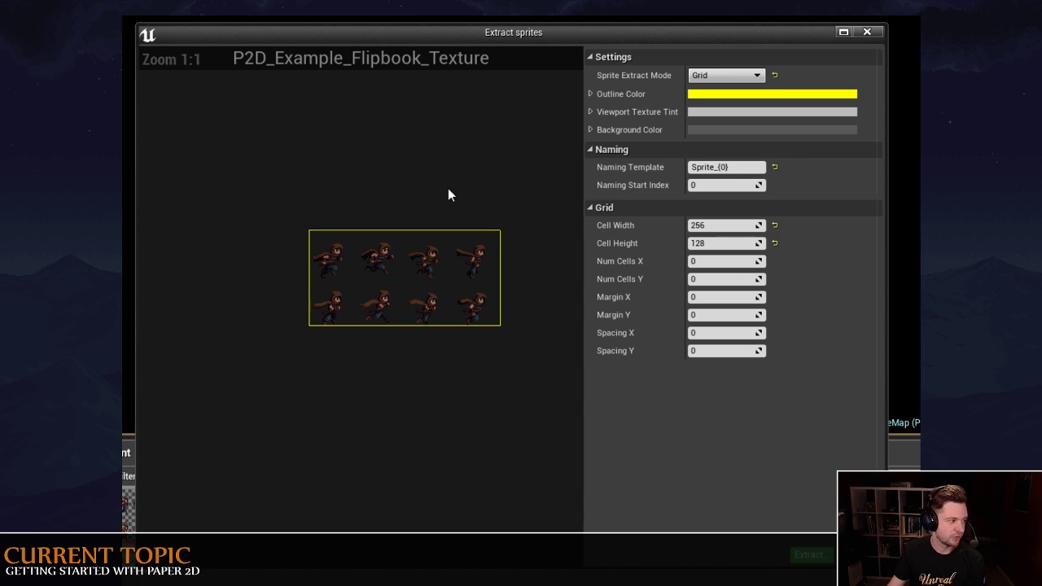
{"action": "right_click_drag", "start_coordinate": [448, 188], "coordinate": [444, 224]}
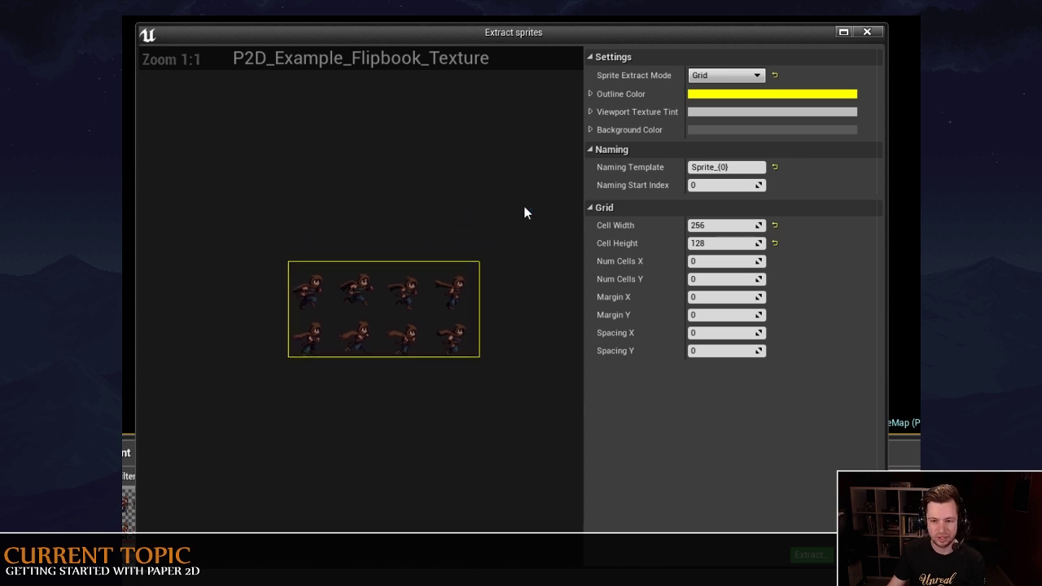
{"action": "left_click", "coordinate": [709, 225]}
{"action": "type", "text": "64"}
{"action": "key", "text": "Return"}
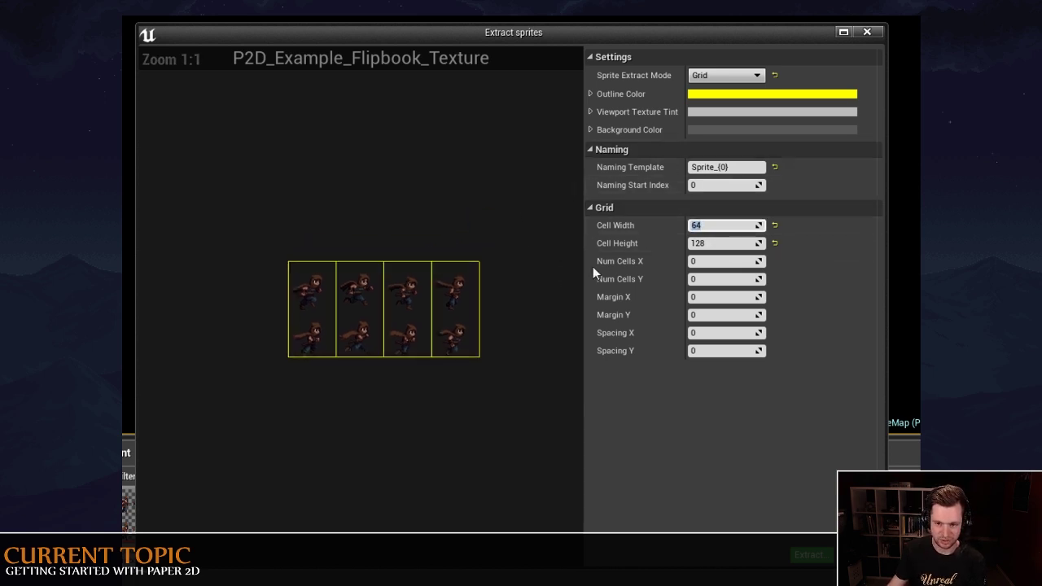
{"action": "key", "text": "Return"}
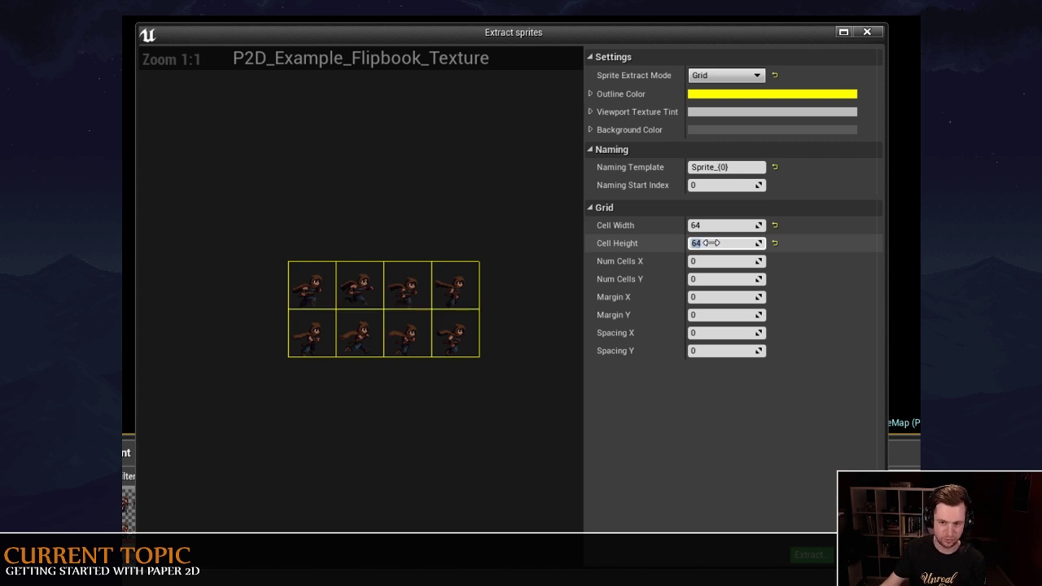
Check the grid cells around the running character frames and extract them as separate sprites.
{"action": "right_click_drag", "start_coordinate": [369, 272], "coordinate": [366, 241]}
{"action": "scroll", "coordinate": [377, 244], "scroll_direction": "up", "scroll_amount": 2}
{"action": "scroll", "coordinate": [383, 245], "scroll_direction": "down", "scroll_amount": 1}
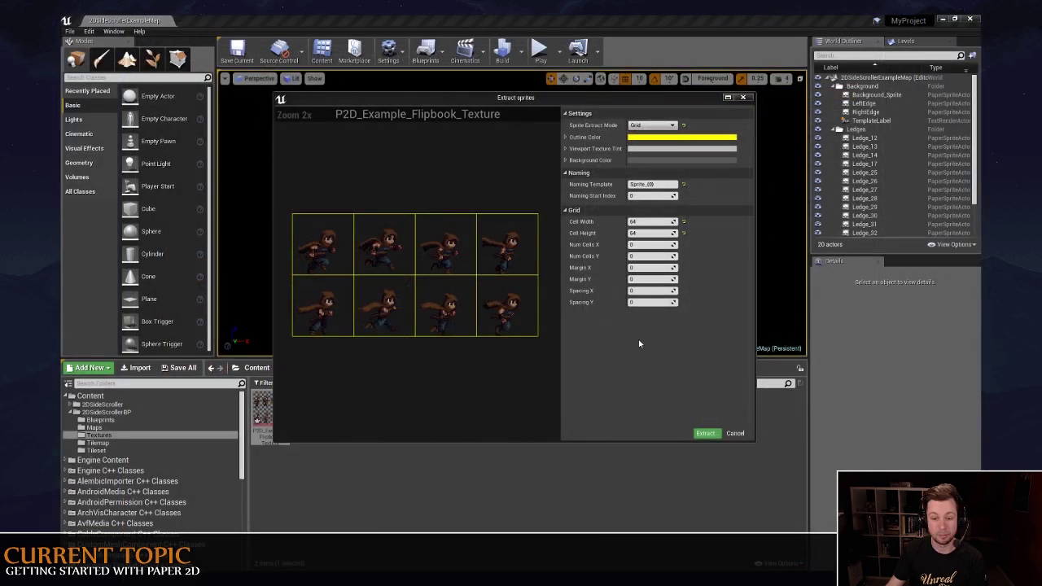
{"action": "left_click", "coordinate": [706, 433]}
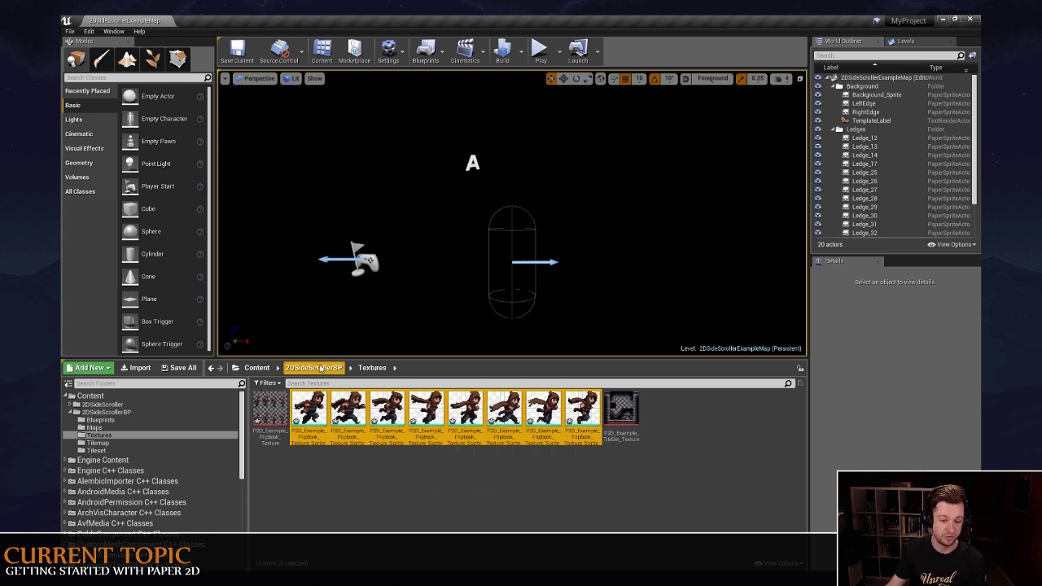
Create a folder named Sprites inside 2DSideScrollerBP and open it.
{"action": "left_click", "coordinate": [314, 367]}
{"action": "right_click", "coordinate": [435, 472]}
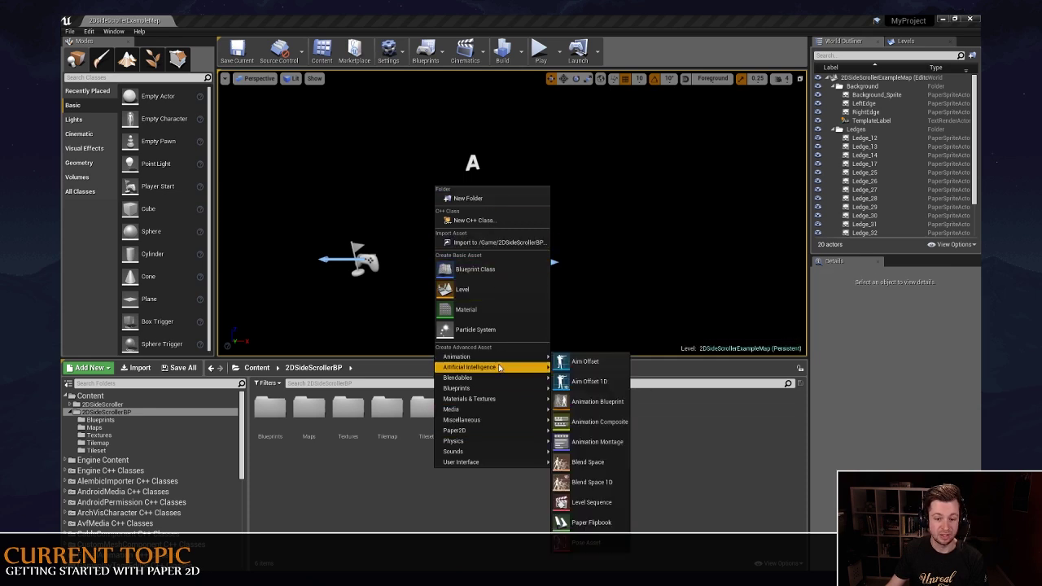
{"action": "left_click", "coordinate": [469, 197]}
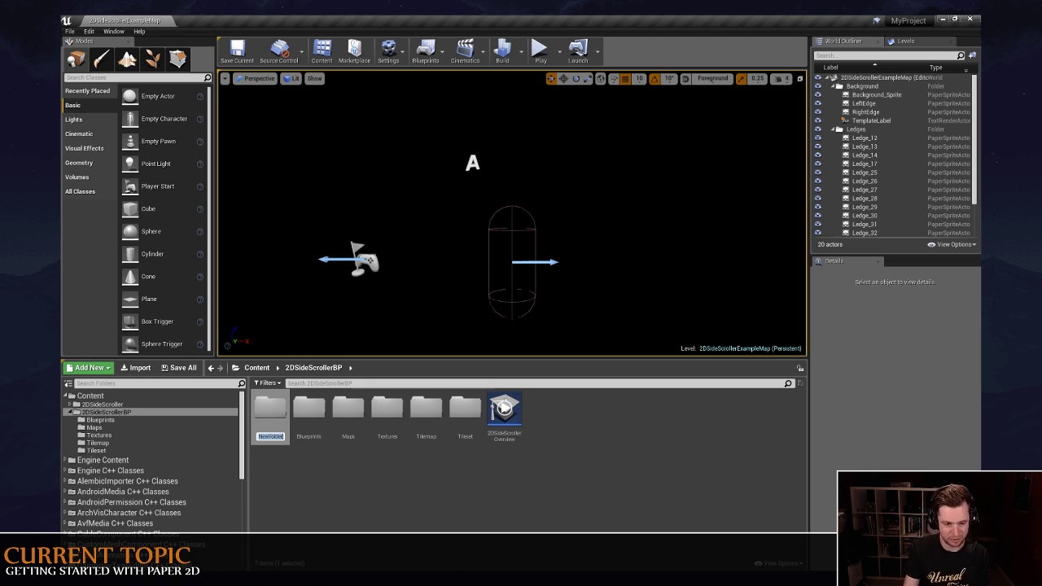
{"action": "key", "text": "Return"}
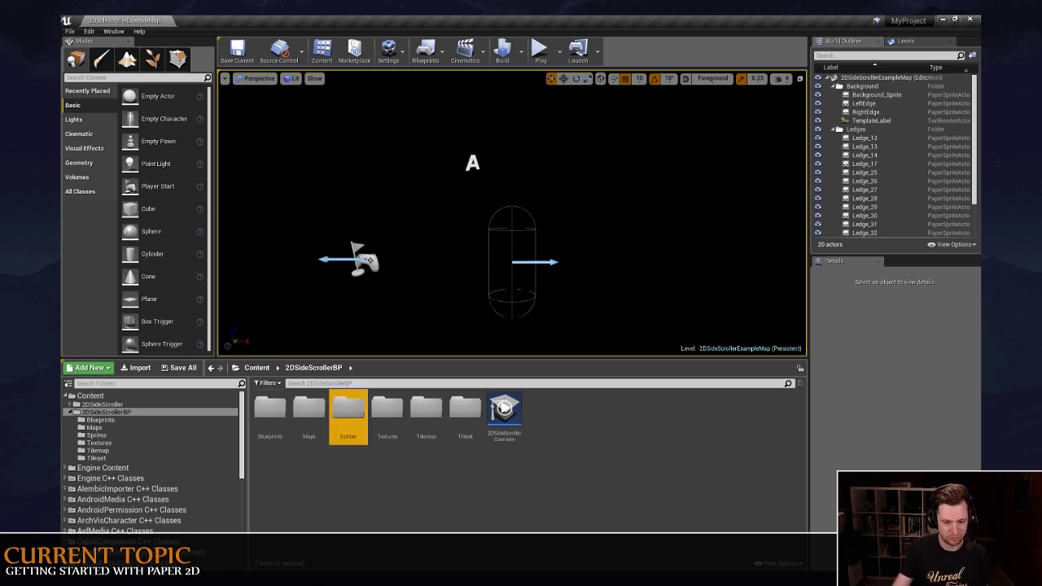
{"action": "double_click", "coordinate": [348, 432]}
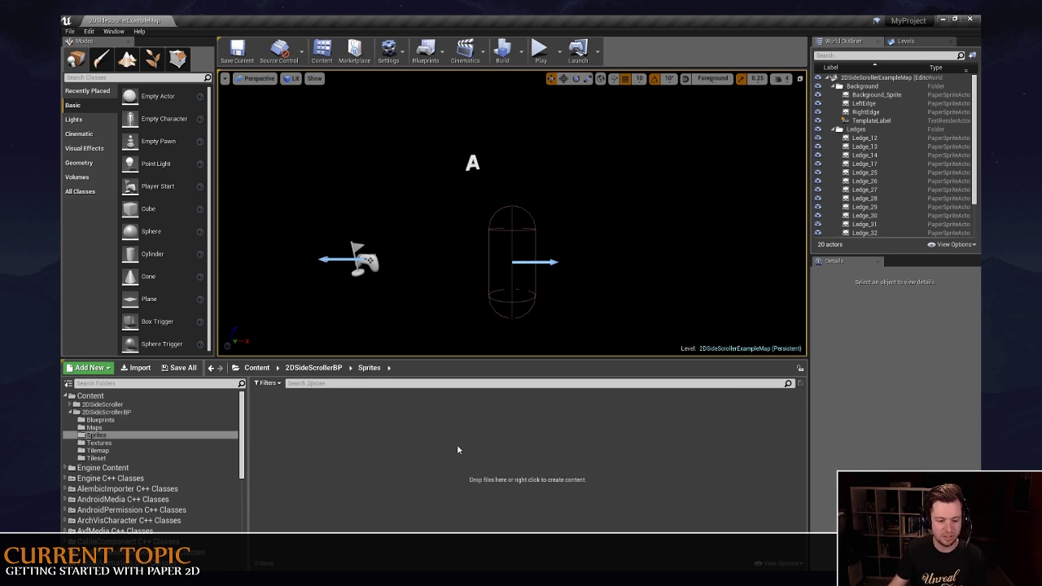
Move all eight P2D_Example_Flipbook_Texture sprites from the Textures folder into the Sprites folder.
{"action": "left_click", "coordinate": [105, 412]}
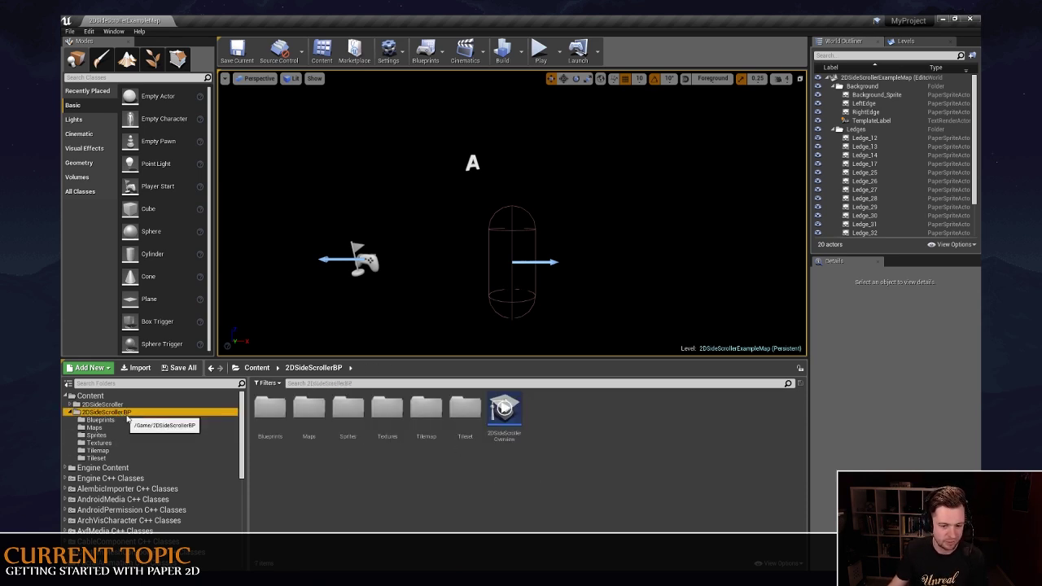
{"action": "double_click", "coordinate": [384, 419]}
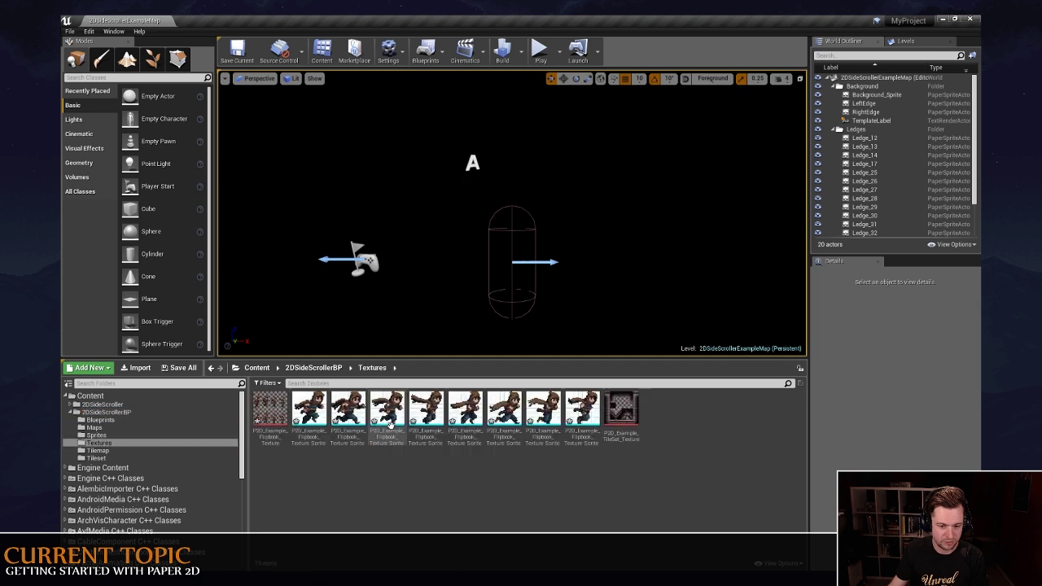
{"action": "left_click", "coordinate": [312, 417]}
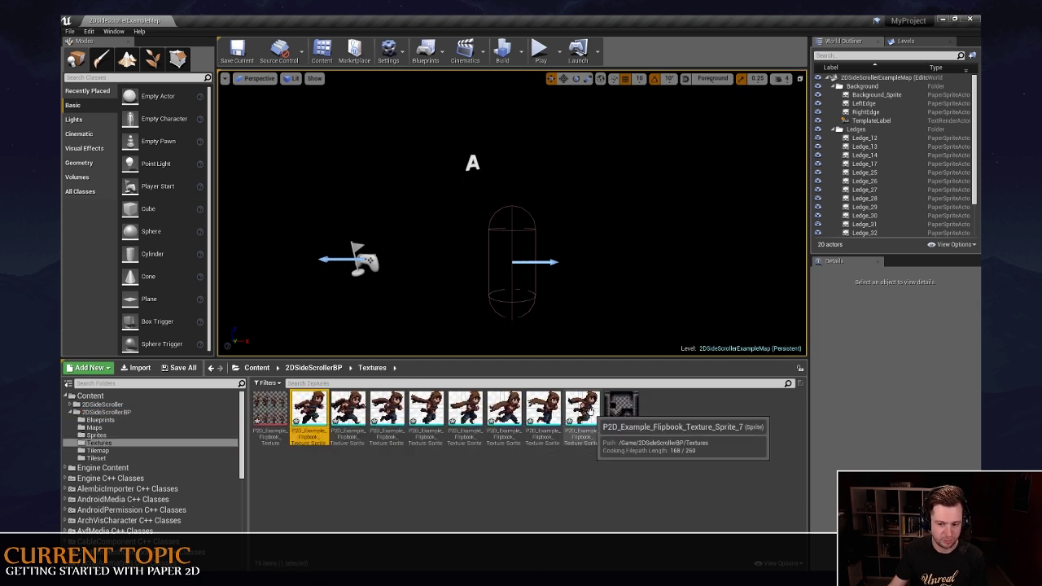
{"action": "left_click", "coordinate": [588, 414], "text": "shift"}
{"action": "left_click_drag", "start_coordinate": [314, 422], "coordinate": [114, 440]}
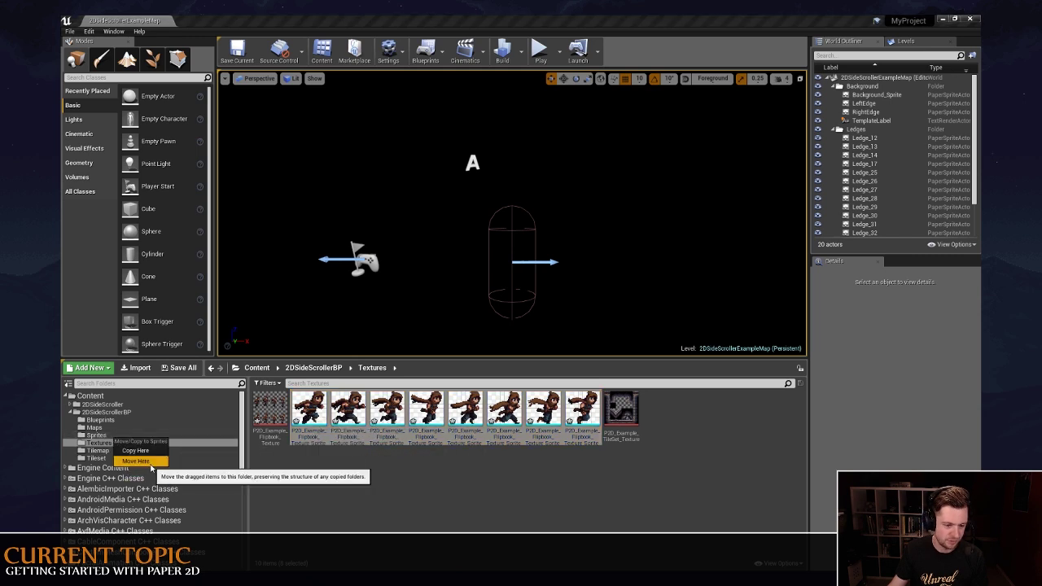
{"action": "left_click", "coordinate": [136, 461]}
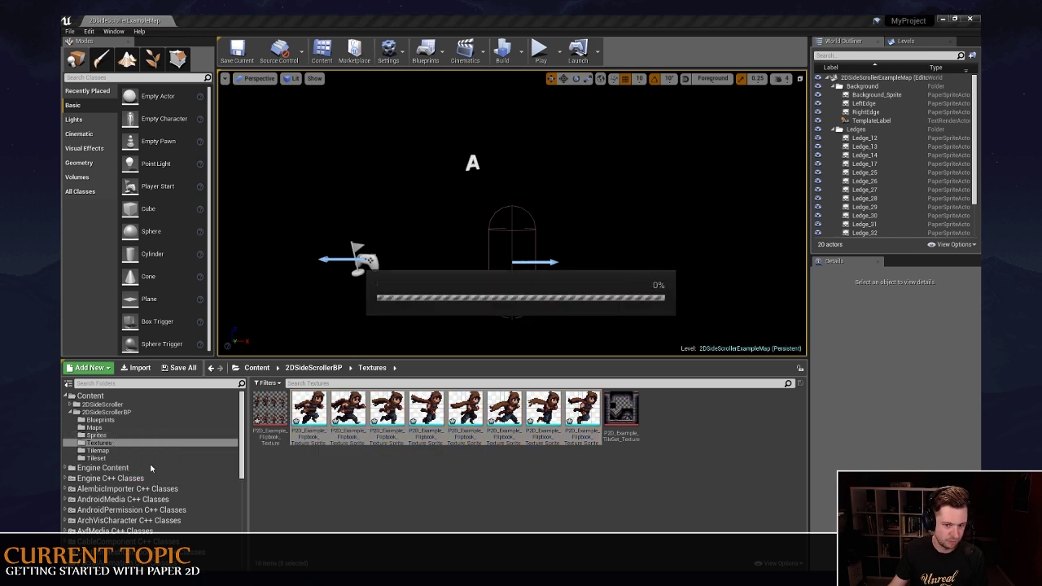
{"action": "right_click", "coordinate": [109, 412]}
{"action": "left_click", "coordinate": [165, 376]}
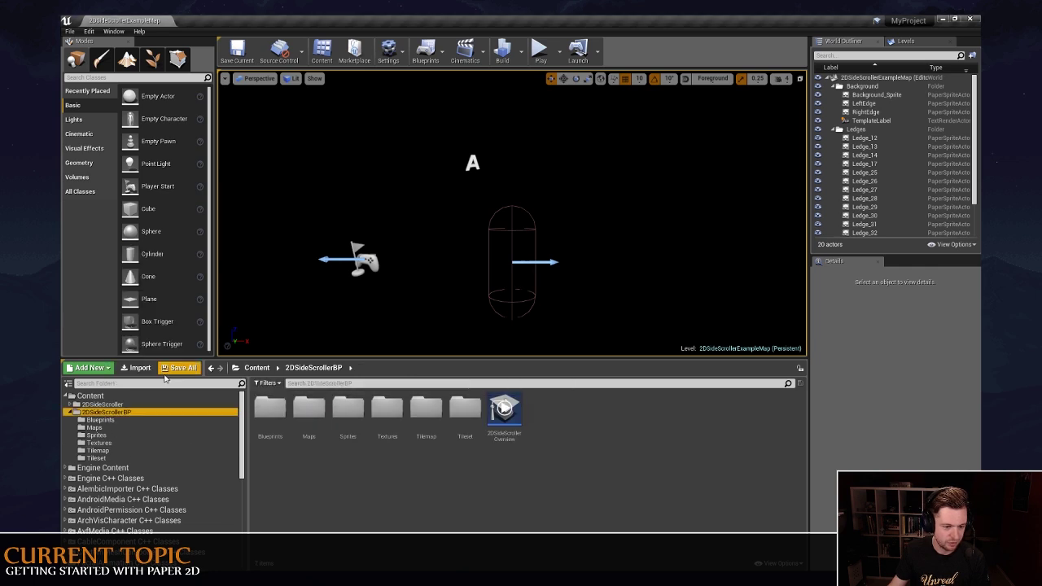
Create a flipbook from the eight running character sprites in the Sprites folder, accepting the default name.
{"action": "left_click", "coordinate": [116, 429]}
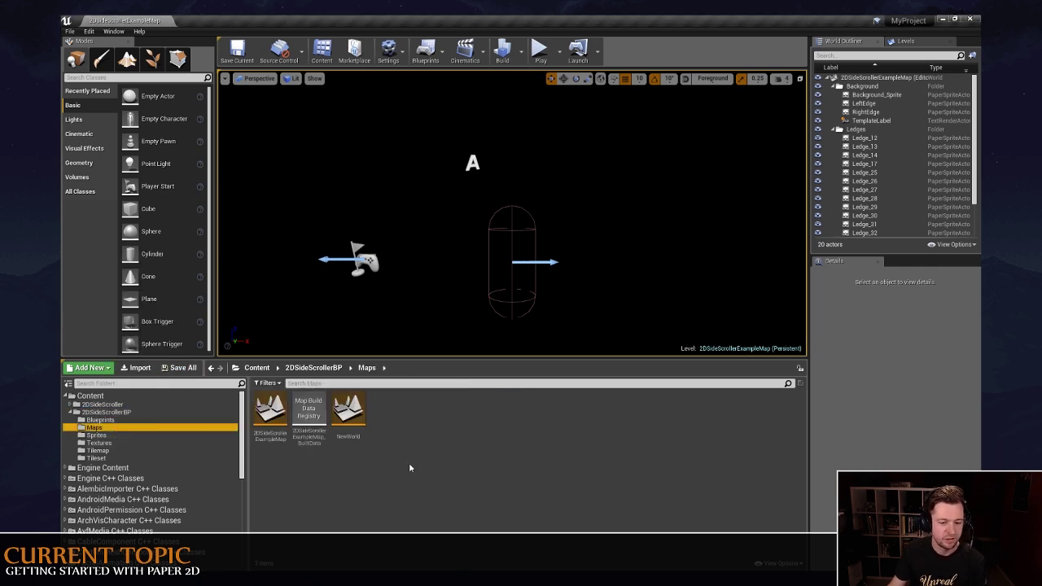
{"action": "left_click", "coordinate": [99, 435]}
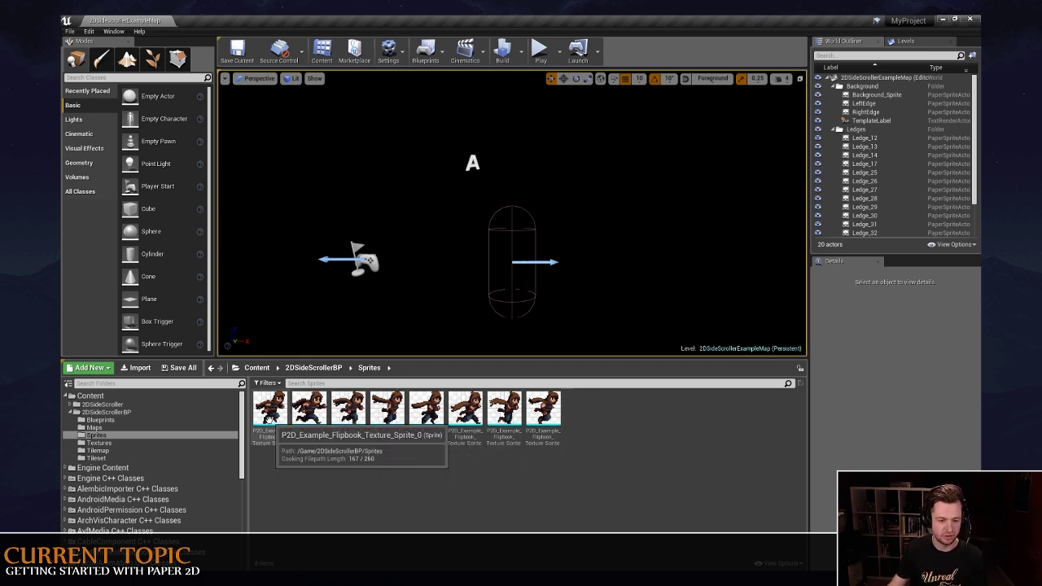
{"action": "left_click", "coordinate": [270, 414]}
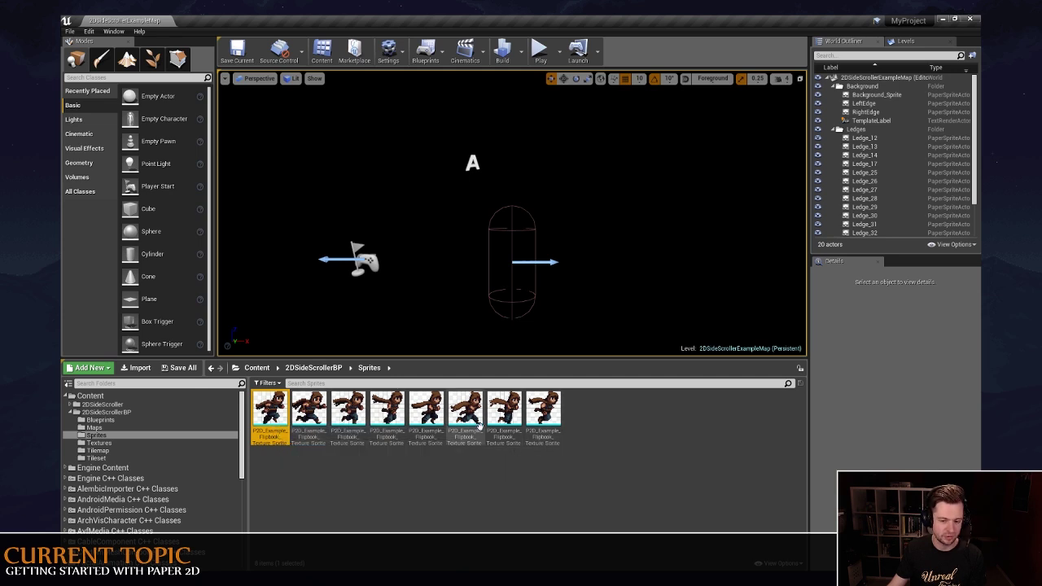
{"action": "left_click", "coordinate": [543, 415], "text": "shift"}
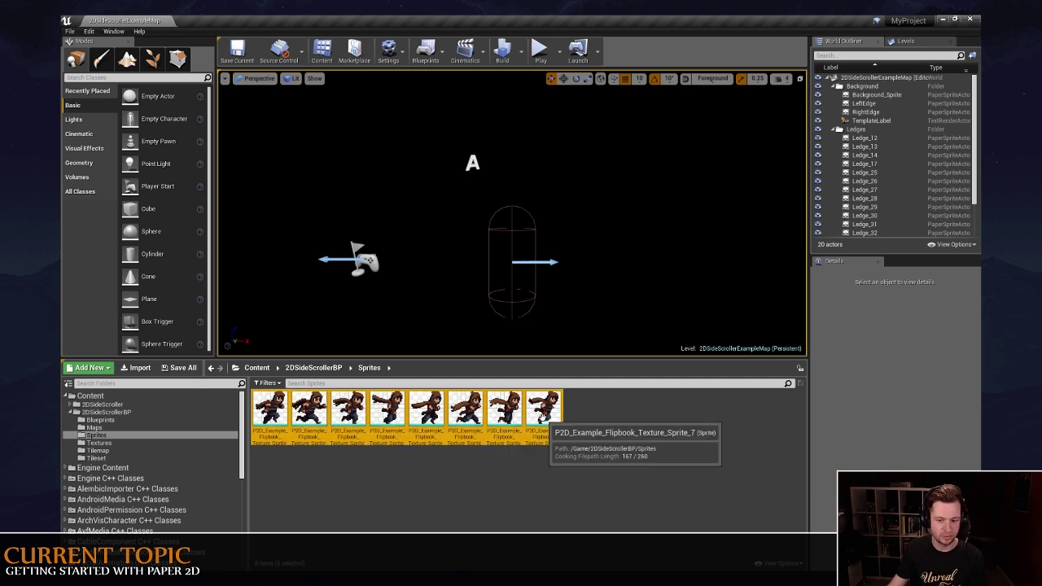
{"action": "right_click", "coordinate": [543, 416]}
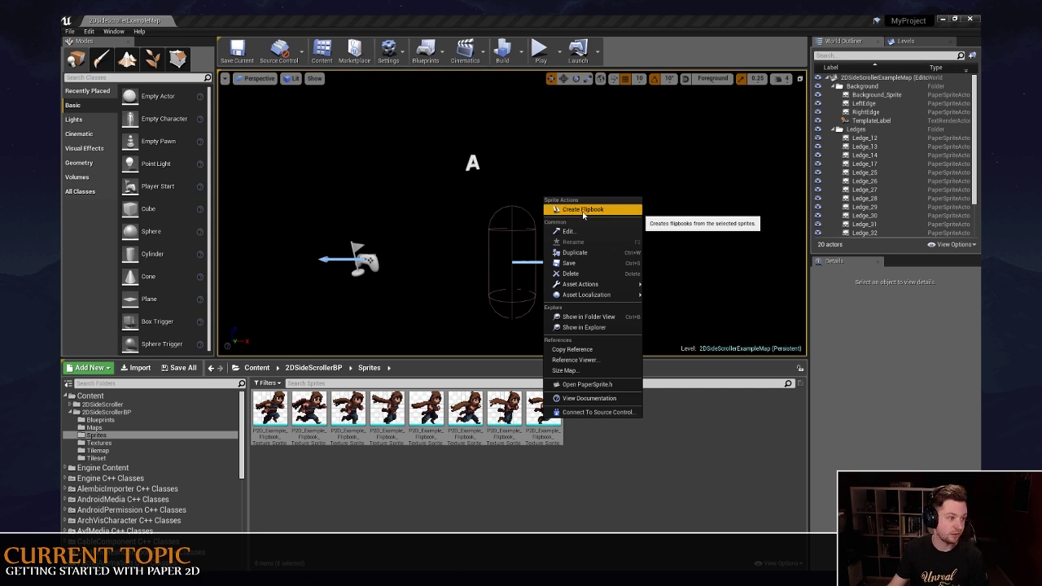
{"action": "left_click", "coordinate": [583, 209]}
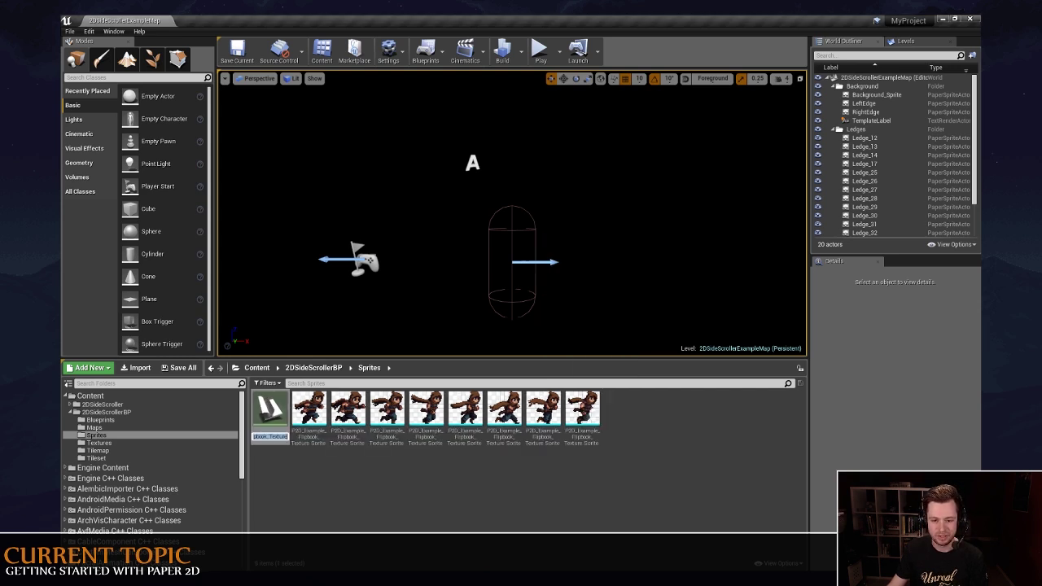
{"action": "key", "text": "Return"}
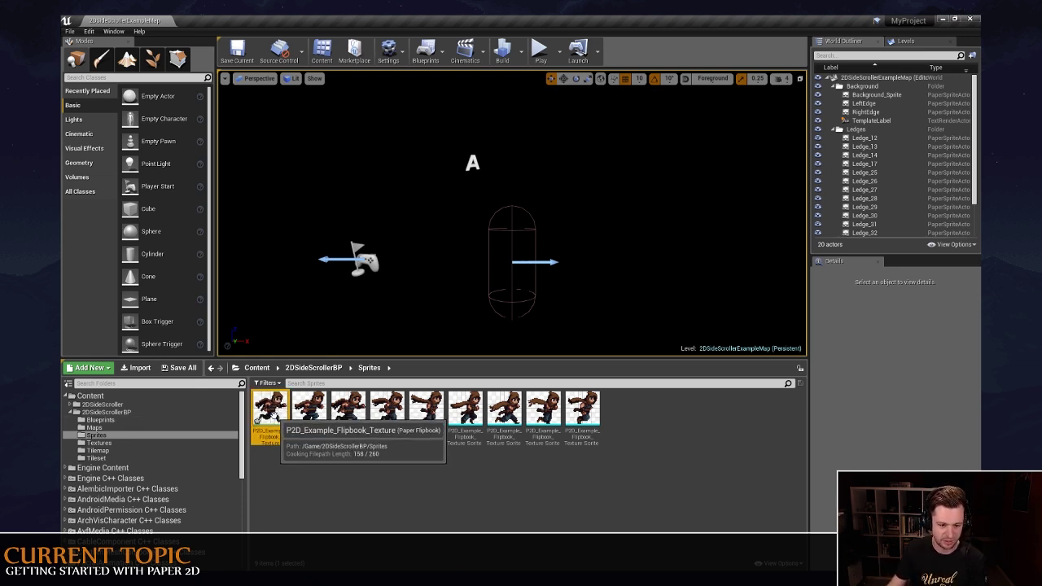
Open the P2D_Example_Flipbook_Texture flipbook and examine its running animation.
{"action": "double_click", "coordinate": [259, 419]}
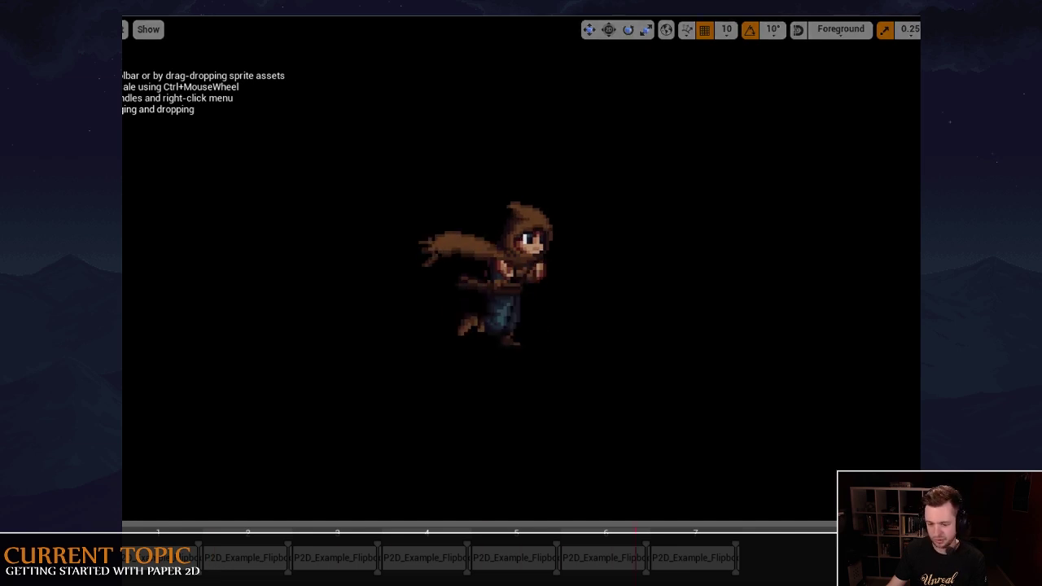
{"action": "left_click_drag", "start_coordinate": [714, 585], "coordinate": [331, 489]}
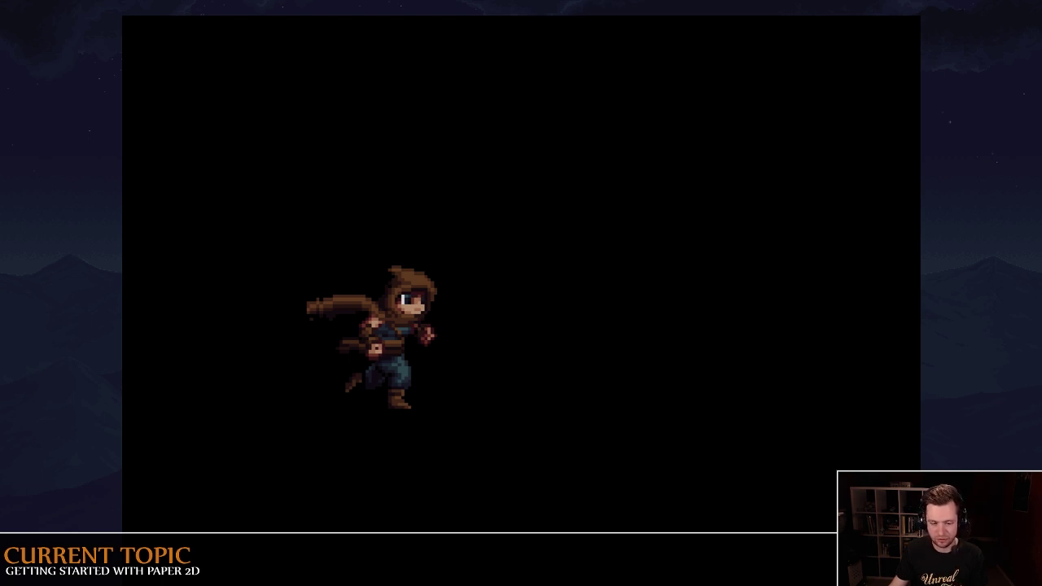
{"action": "key", "text": "Escape"}
{"action": "scroll", "coordinate": [521, 224], "scroll_direction": "down", "scroll_amount": 5}
{"action": "scroll", "coordinate": [521, 224], "scroll_direction": "up", "scroll_amount": 3}
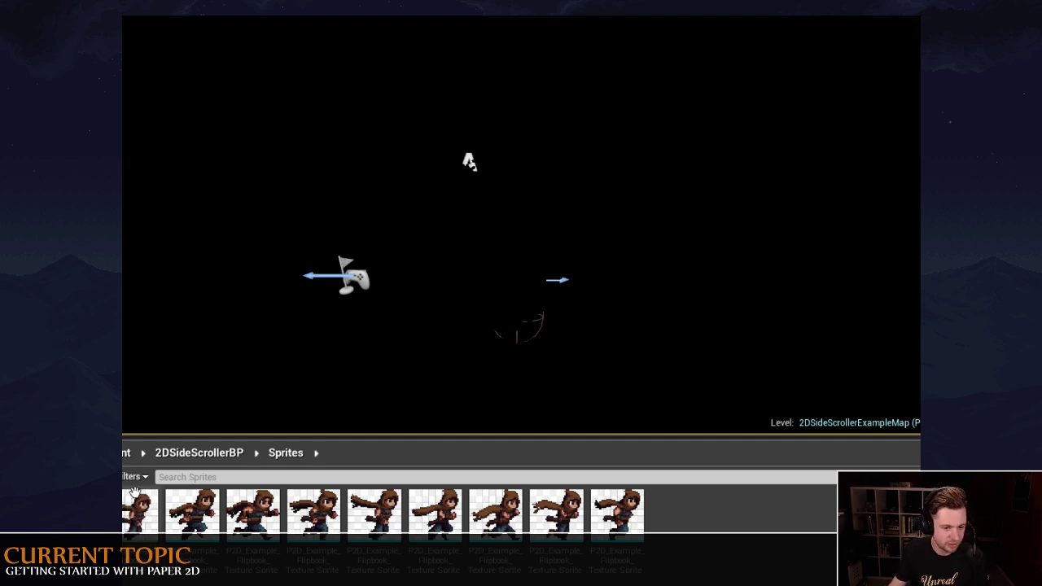
Open the NewWorld level from the Maps folder of 2DSideScrollerBP.
{"action": "left_click", "coordinate": [124, 454]}
{"action": "double_click", "coordinate": [182, 516]}
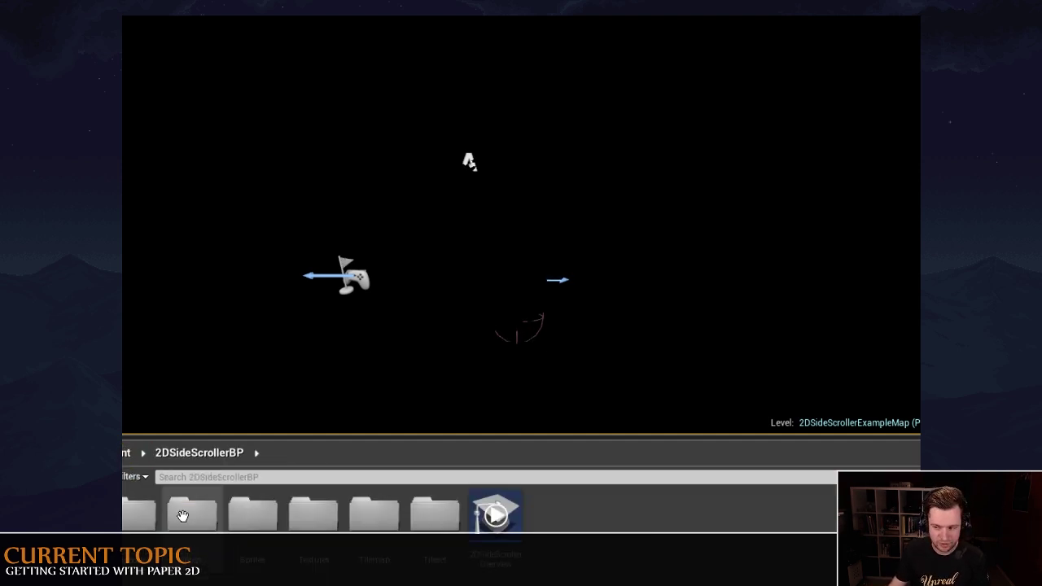
{"action": "double_click", "coordinate": [193, 512]}
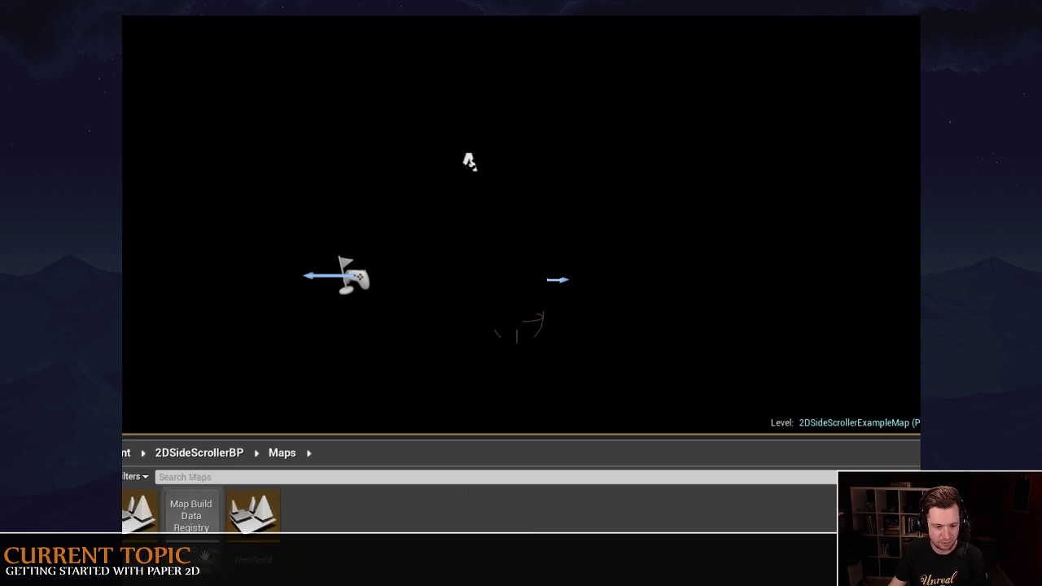
{"action": "double_click", "coordinate": [252, 512]}
{"action": "left_click", "coordinate": [581, 483]}
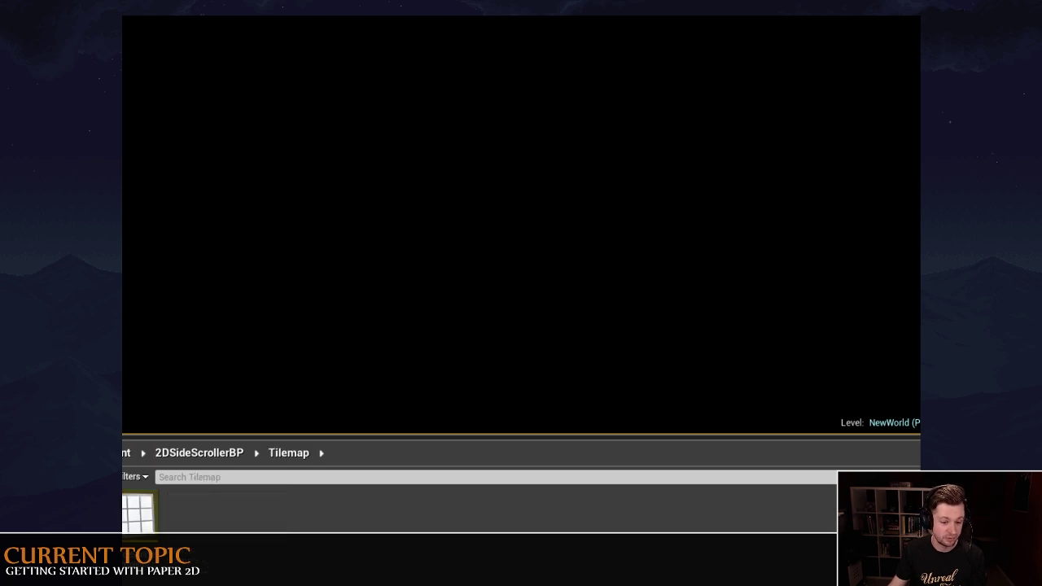
Place the tile map from the Tilemap folder in the NewWorld level and bring it into view.
{"action": "left_click_drag", "start_coordinate": [141, 529], "coordinate": [433, 106]}
{"action": "right_click_drag", "start_coordinate": [466, 248], "coordinate": [475, 275]}
{"action": "left_click", "coordinate": [428, 239]}
{"action": "mouse_move", "coordinate": [428, 239]}
{"action": "right_mouse_down"}
{"action": "mouse_move", "coordinate": [404, 236]}
{"action": "mouse_move", "coordinate": [429, 237]}
{"action": "right_mouse_up"}
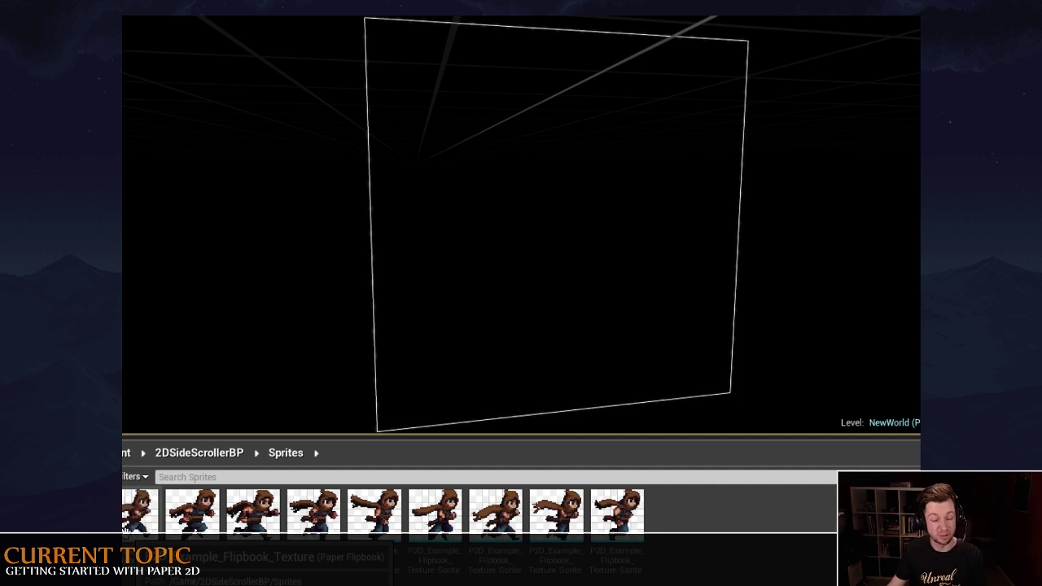
Place the running character flipbook in the level and shift it along the Y axis relative to the tile map.
{"action": "left_click_drag", "start_coordinate": [450, 340], "coordinate": [449, 339]}
{"action": "right_click_drag", "start_coordinate": [449, 340], "coordinate": [749, 346]}
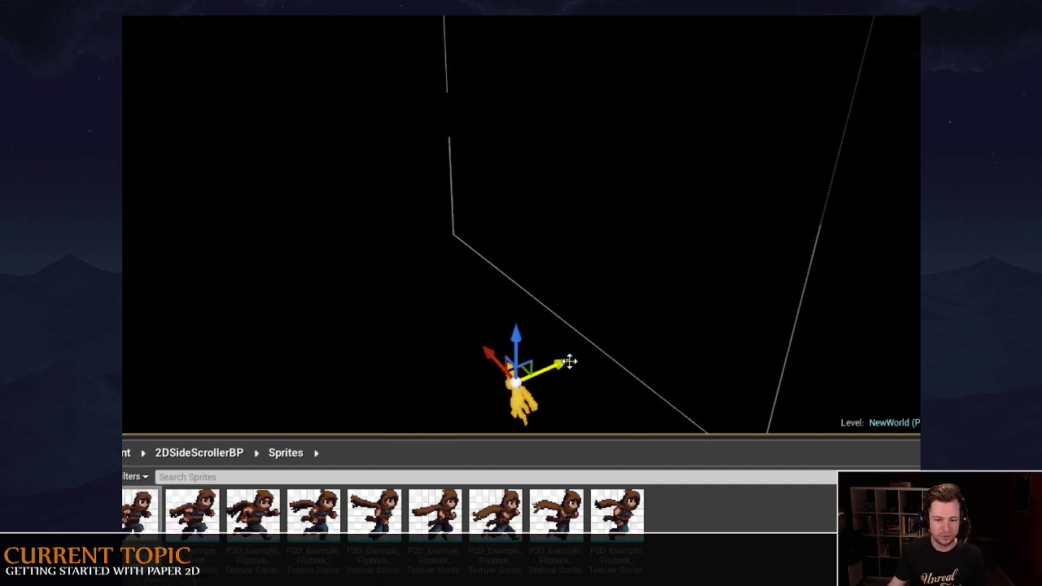
{"action": "left_click_drag", "start_coordinate": [569, 363], "coordinate": [639, 336]}
{"action": "right_click_drag", "start_coordinate": [639, 336], "coordinate": [587, 319]}
Examine the character's placement on the tile map in a full-screen orthographic side view with lit shading.
{"action": "key", "text": "F11"}
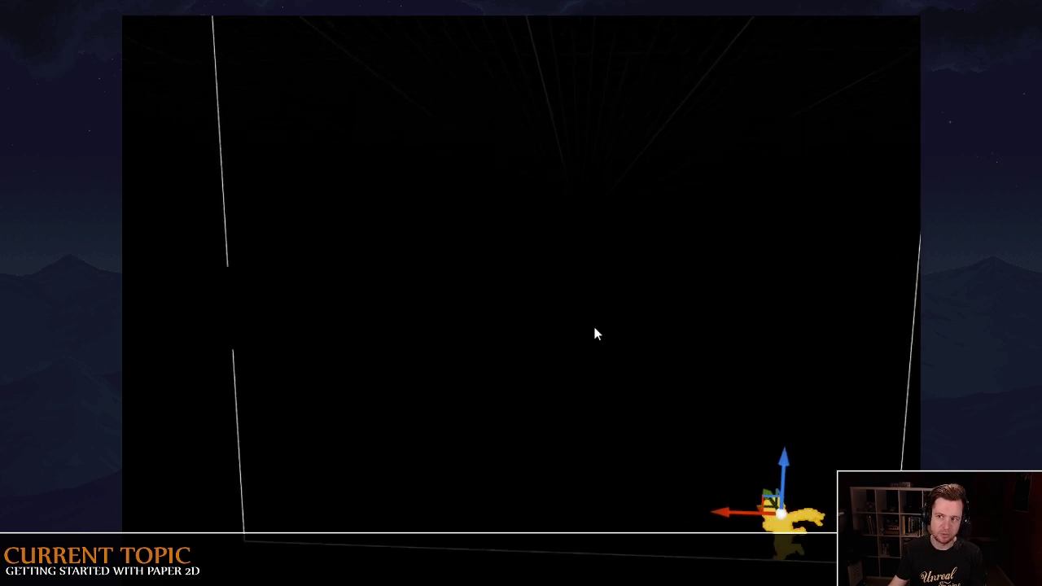
{"action": "key", "text": "alt+k"}
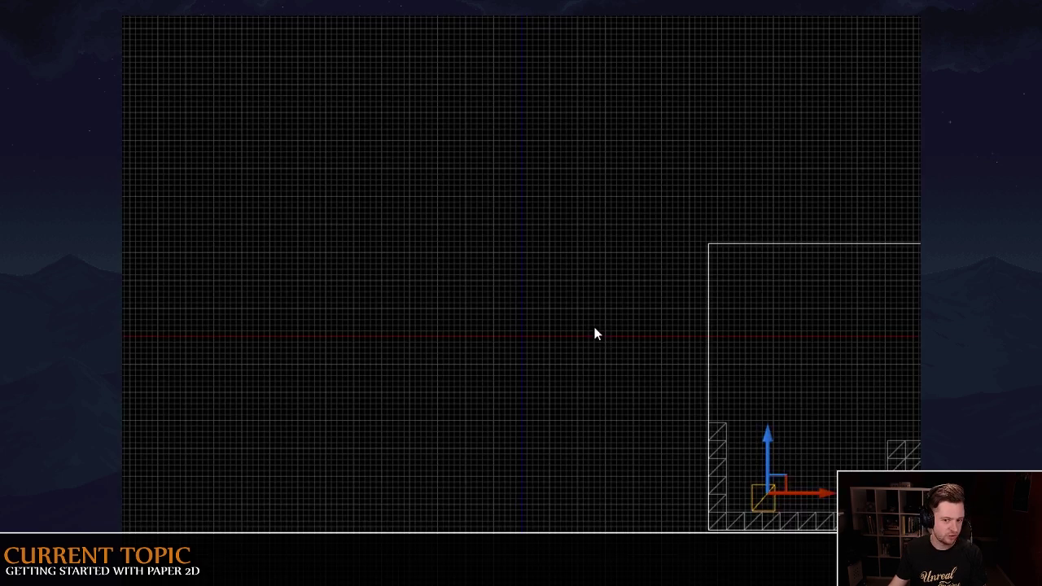
{"action": "right_click_drag", "start_coordinate": [594, 328], "coordinate": [348, 290]}
{"action": "scroll", "coordinate": [548, 330], "scroll_direction": "up", "scroll_amount": 3}
{"action": "right_click_drag", "start_coordinate": [547, 331], "coordinate": [444, 249]}
{"action": "scroll", "coordinate": [572, 326], "scroll_direction": "up", "scroll_amount": 2}
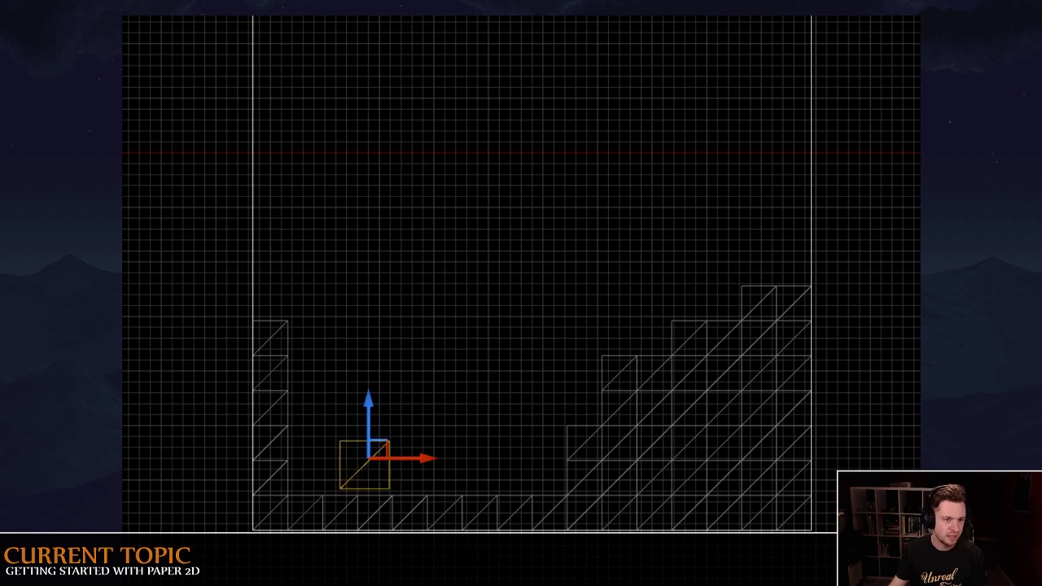
{"action": "key", "text": "alt+4"}
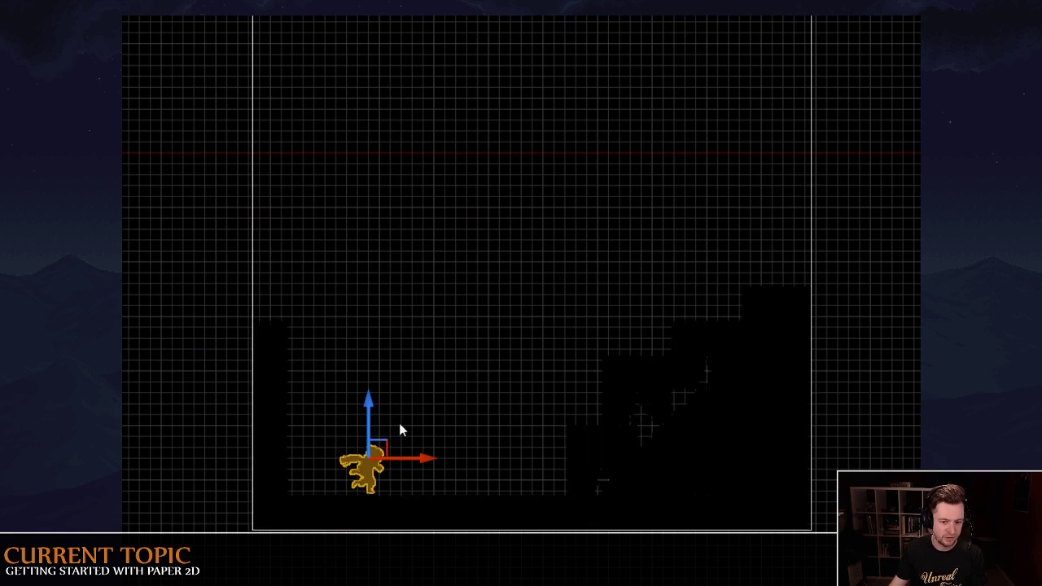
{"action": "right_click_drag", "start_coordinate": [457, 384], "coordinate": [476, 325]}
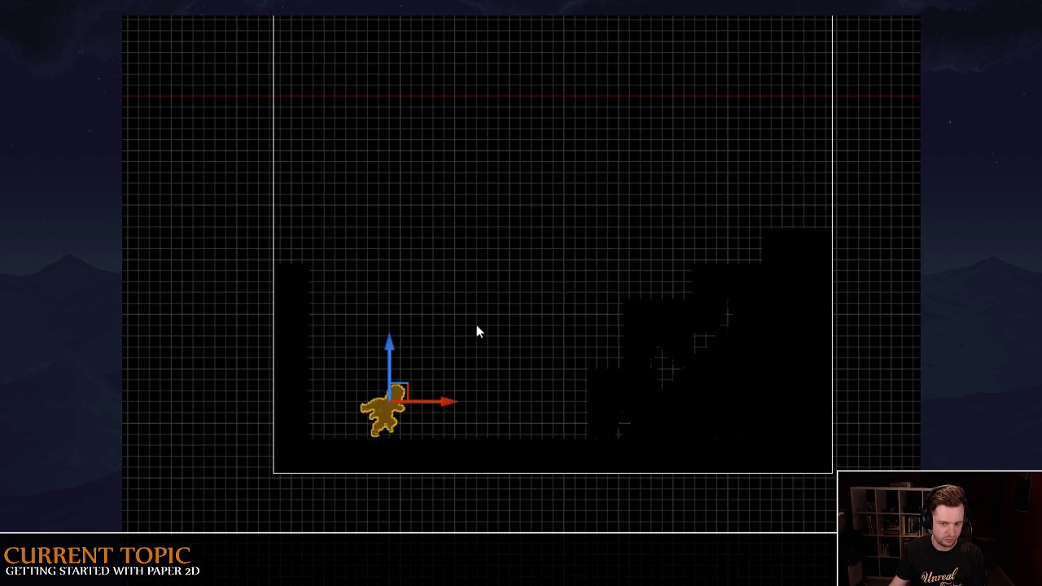
{"action": "right_click_drag", "start_coordinate": [497, 279], "coordinate": [468, 348]}
{"action": "scroll", "coordinate": [493, 309], "scroll_direction": "up", "scroll_amount": 1}
{"action": "scroll", "coordinate": [494, 310], "scroll_direction": "down", "scroll_amount": 1}
{"action": "key", "text": "F11"}
Place a point light inside the tile map bounds, above the floor between the character and the stairs.
{"action": "right_click_drag", "start_coordinate": [347, 175], "coordinate": [337, 208]}
{"action": "left_click", "coordinate": [337, 207]}
{"action": "scroll", "coordinate": [339, 214], "scroll_direction": "down", "scroll_amount": 3}
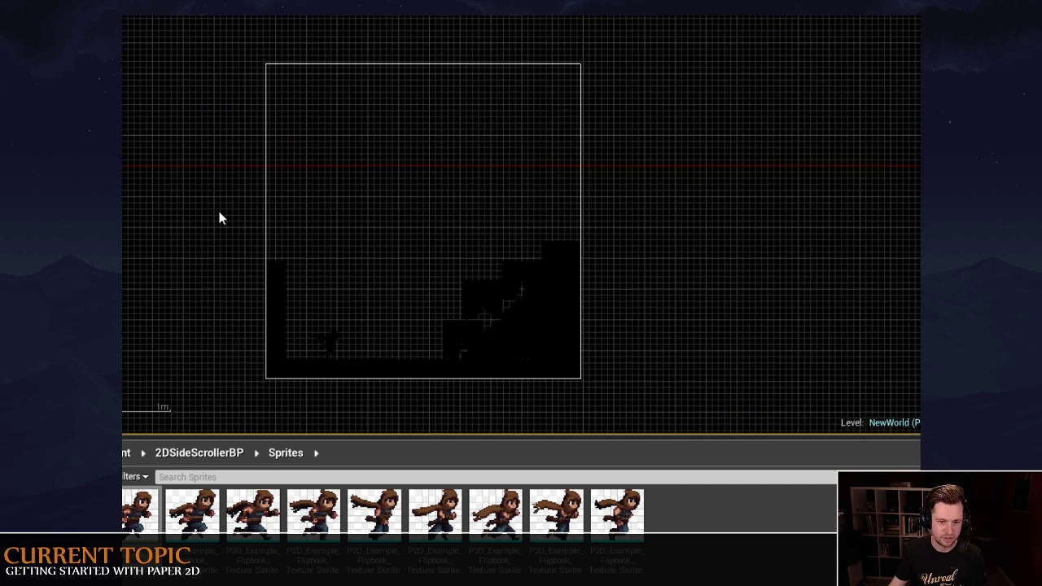
{"action": "right_click_drag", "start_coordinate": [219, 216], "coordinate": [280, 225]}
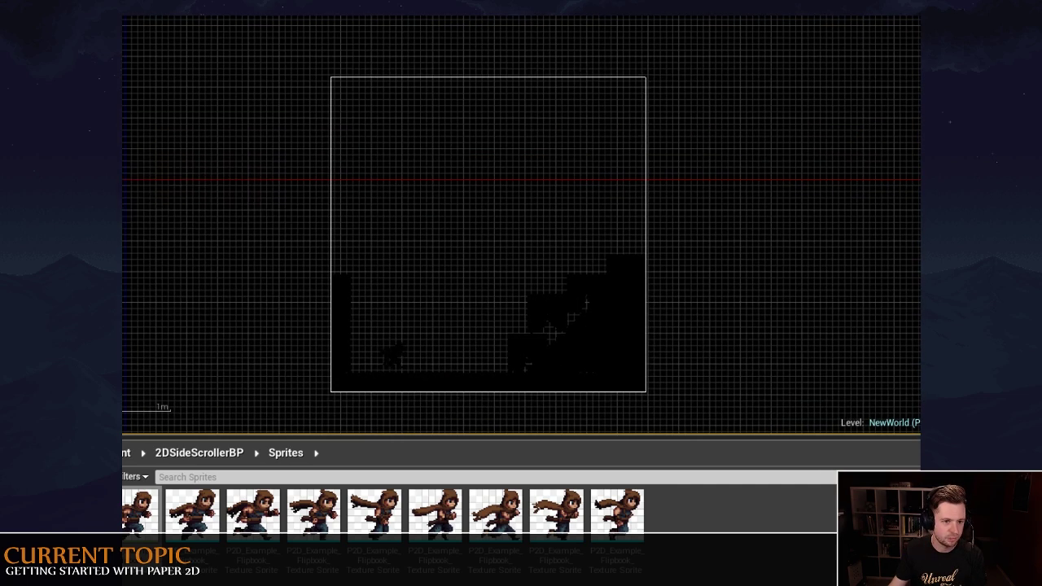
{"action": "left_click_drag", "start_coordinate": [114, 163], "coordinate": [505, 271]}
{"action": "scroll", "coordinate": [461, 275], "scroll_direction": "up", "scroll_amount": 4}
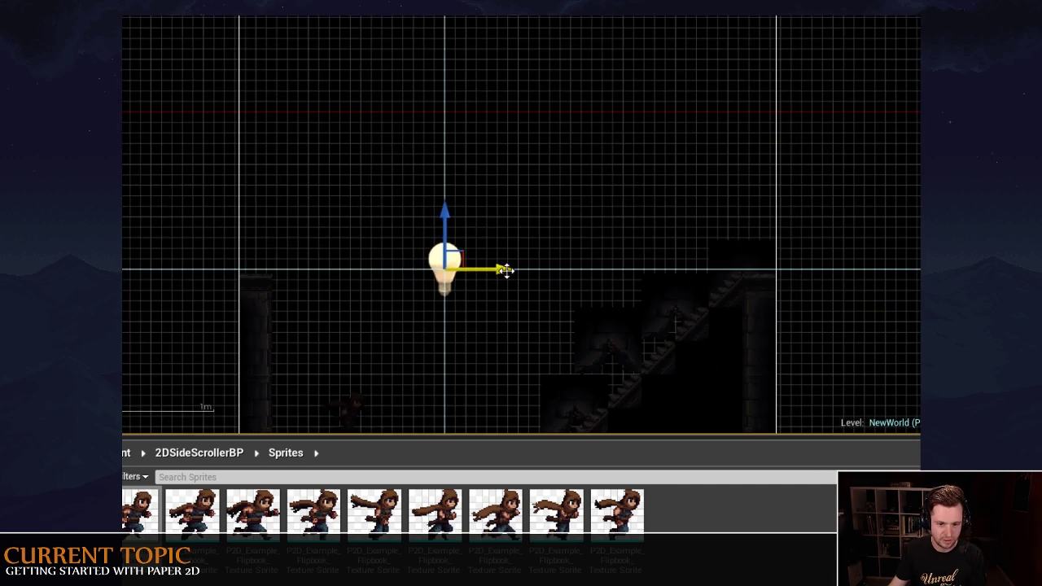
{"action": "right_click_drag", "start_coordinate": [552, 271], "coordinate": [440, 270]}
Return to the perspective view and move the point light along the Y axis so it illuminates the tile map and character.
{"action": "key", "text": "alt+g"}
{"action": "right_click_drag", "start_coordinate": [668, 298], "coordinate": [580, 303]}
{"action": "left_click_drag", "start_coordinate": [708, 201], "coordinate": [320, 214]}
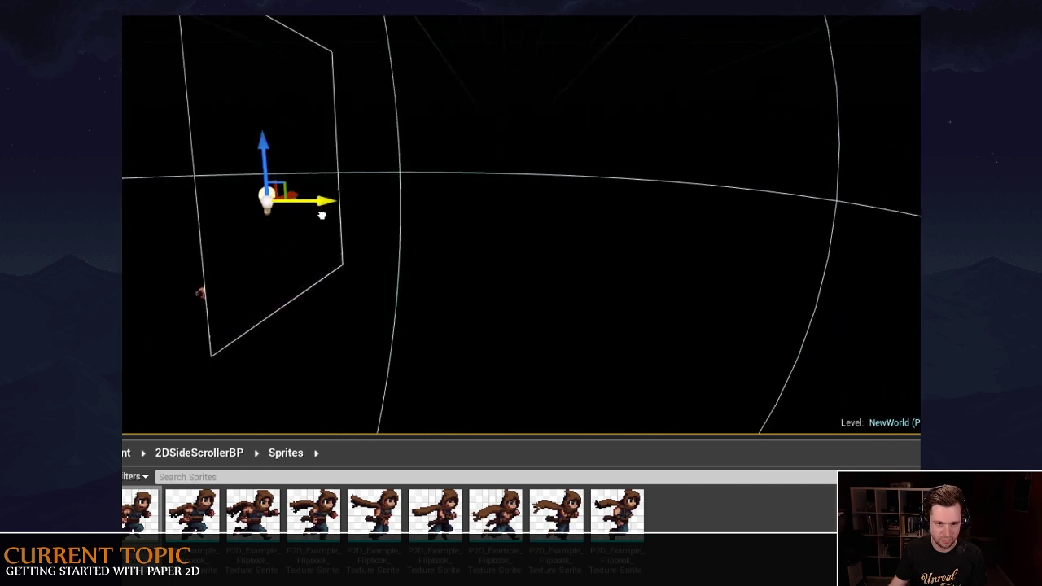
{"action": "right_click_drag", "start_coordinate": [321, 214], "coordinate": [638, 226]}
{"action": "key", "text": "a"}
{"action": "key", "text": "s"}
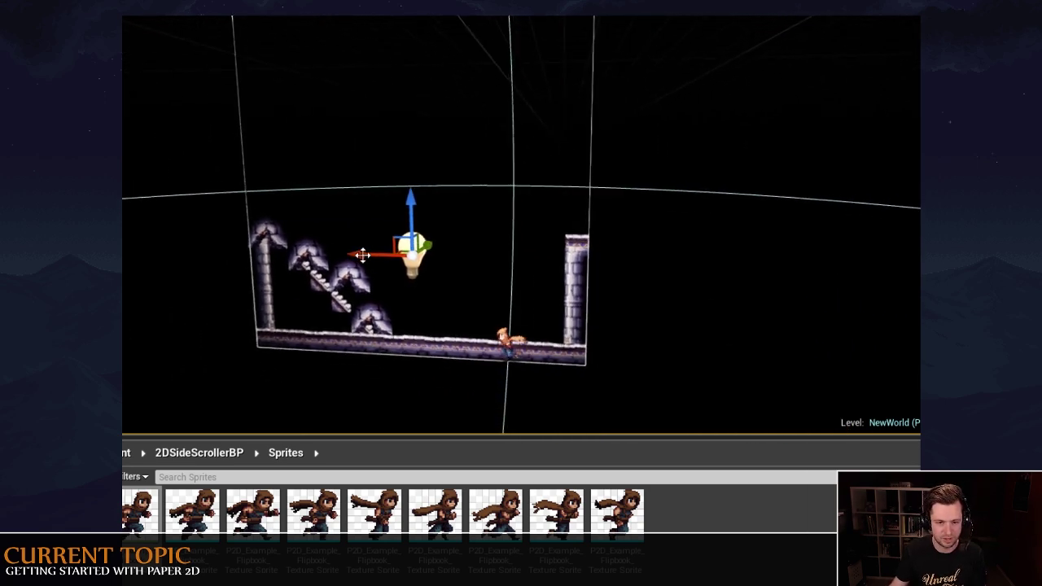
Shift the point light along the X axis so it sits above the floor between the running character and the stairs.
{"action": "left_click_drag", "start_coordinate": [362, 255], "coordinate": [597, 275]}
{"action": "key", "text": "alt+h"}
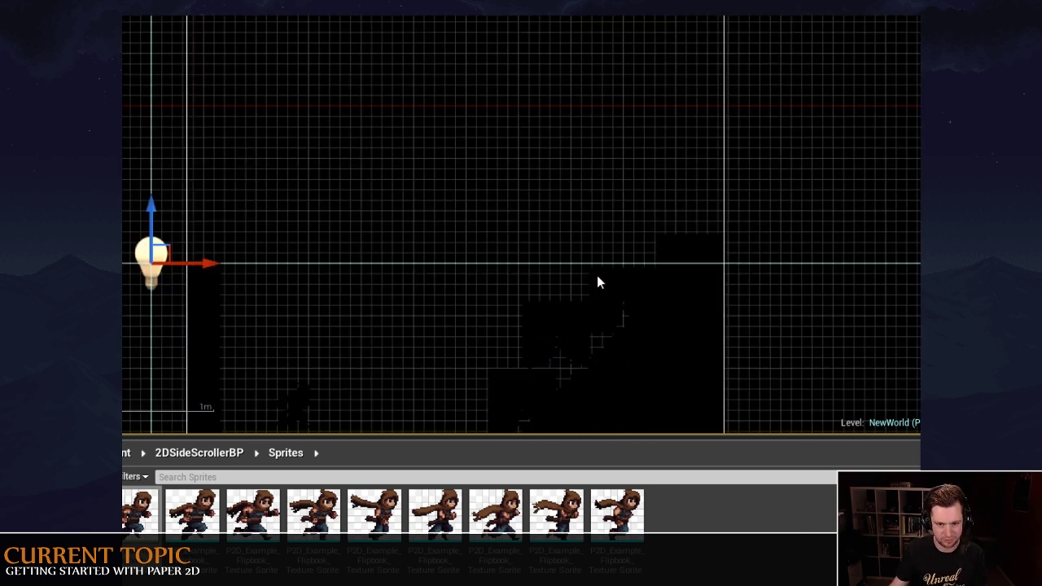
{"action": "right_click_drag", "start_coordinate": [486, 271], "coordinate": [528, 194]}
{"action": "scroll", "coordinate": [529, 195], "scroll_direction": "down", "scroll_amount": 2}
{"action": "left_click_drag", "start_coordinate": [320, 189], "coordinate": [429, 189]}
{"action": "right_click_drag", "start_coordinate": [497, 189], "coordinate": [404, 185]}
{"action": "left_click_drag", "start_coordinate": [302, 182], "coordinate": [438, 196]}
Move the point light and the running character along the Y axis to the opposite side of the tile map.
{"action": "key", "text": "alt+g"}
{"action": "right_click_drag", "start_coordinate": [475, 203], "coordinate": [322, 201]}
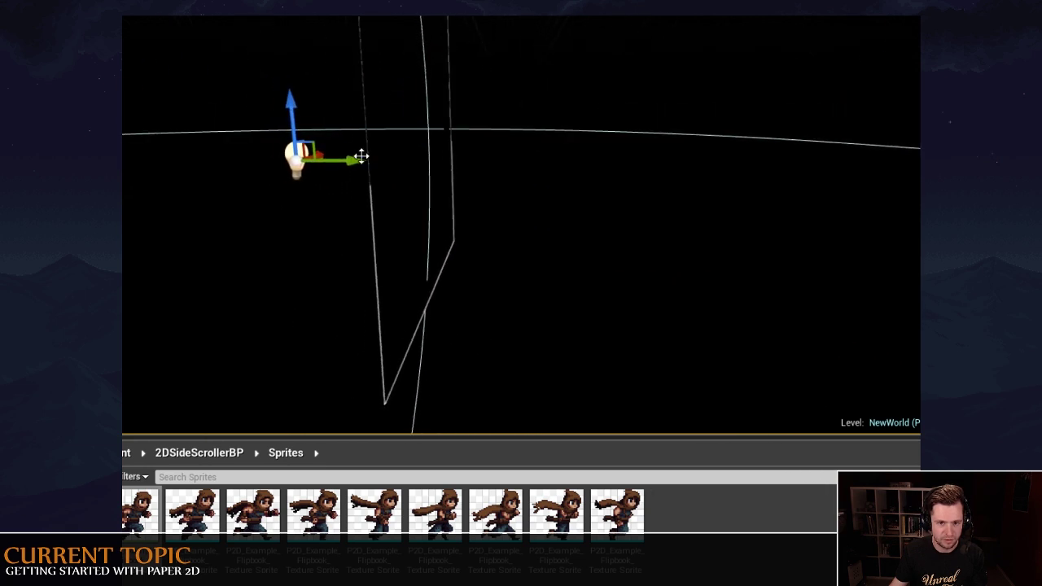
{"action": "left_click_drag", "start_coordinate": [360, 156], "coordinate": [589, 174]}
{"action": "left_click", "coordinate": [345, 295]}
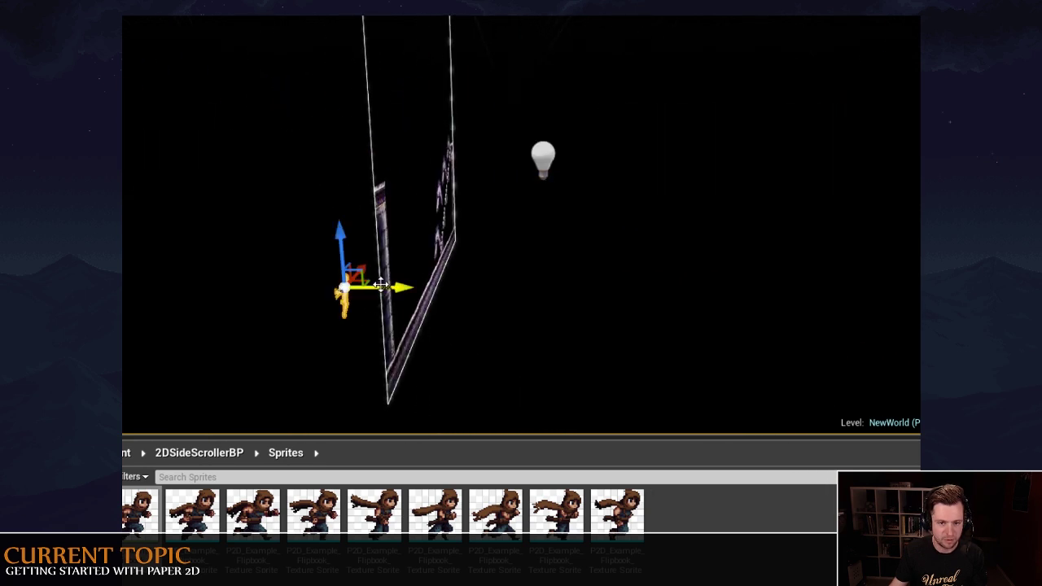
{"action": "left_click_drag", "start_coordinate": [404, 286], "coordinate": [566, 287]}
{"action": "right_click_drag", "start_coordinate": [465, 255], "coordinate": [508, 255]}
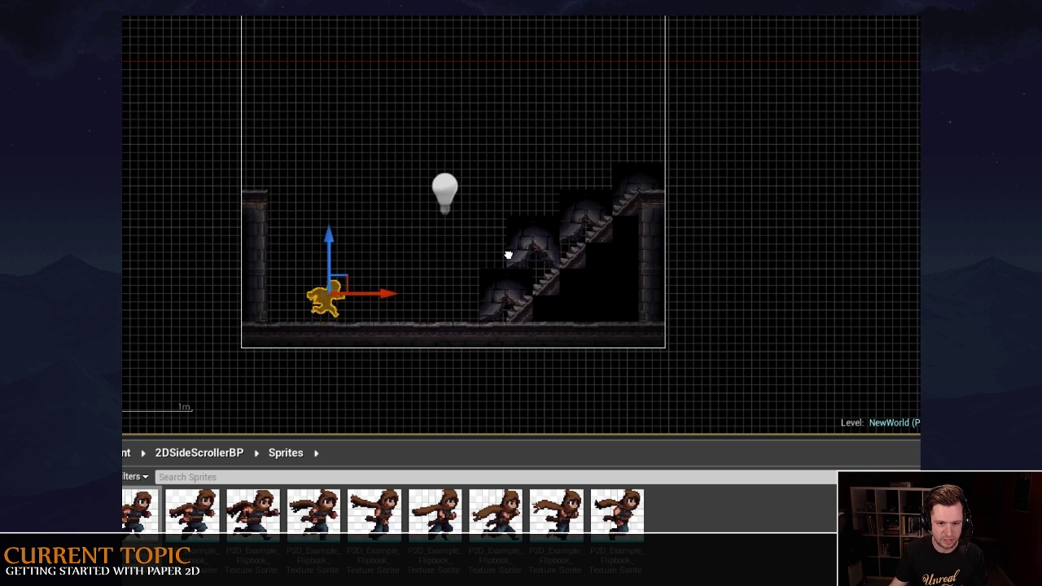
Try the point light horizontally far beyond the stairs, outside the tile map bounds, and inspect the lighting in a full-screen front view.
{"action": "left_click", "coordinate": [445, 192]}
{"action": "left_click_drag", "start_coordinate": [444, 192], "coordinate": [909, 192]}
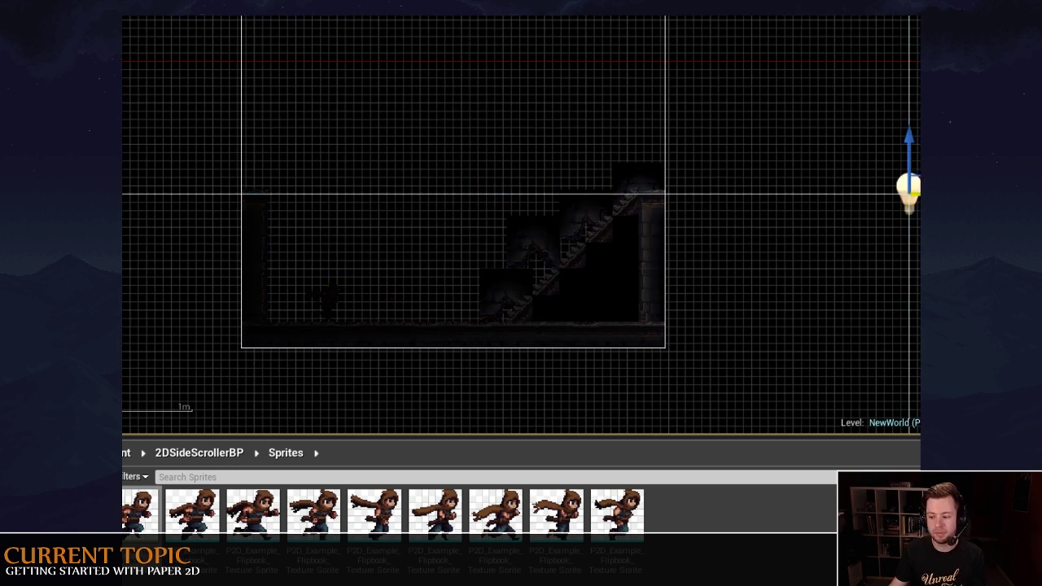
{"action": "key", "text": "F11"}
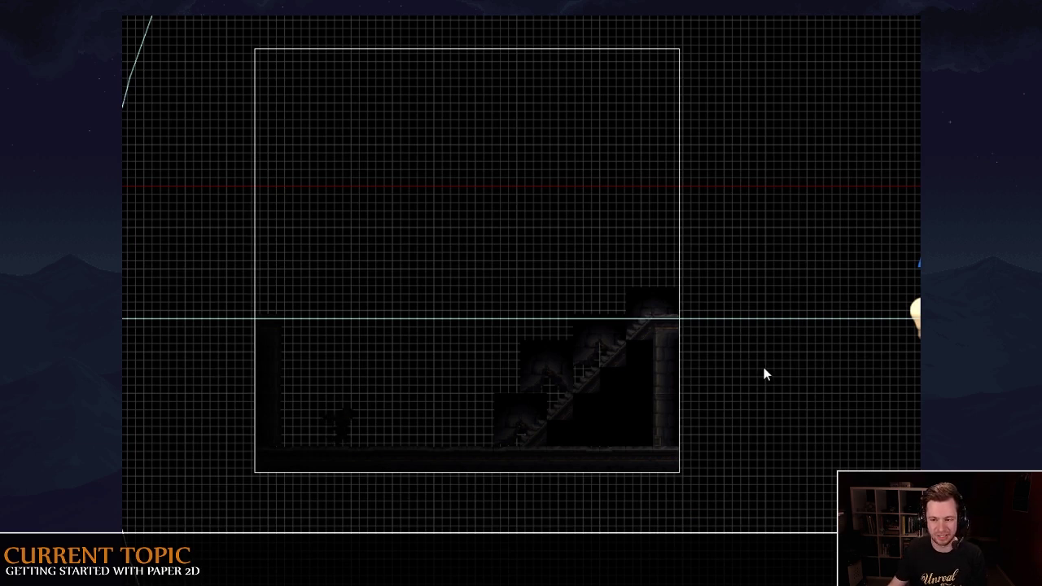
{"action": "left_click", "coordinate": [785, 372]}
{"action": "scroll", "coordinate": [786, 373], "scroll_direction": "down", "scroll_amount": 4}
{"action": "right_click_drag", "start_coordinate": [797, 335], "coordinate": [737, 361]}
{"action": "right_click_drag", "start_coordinate": [733, 308], "coordinate": [715, 351]}
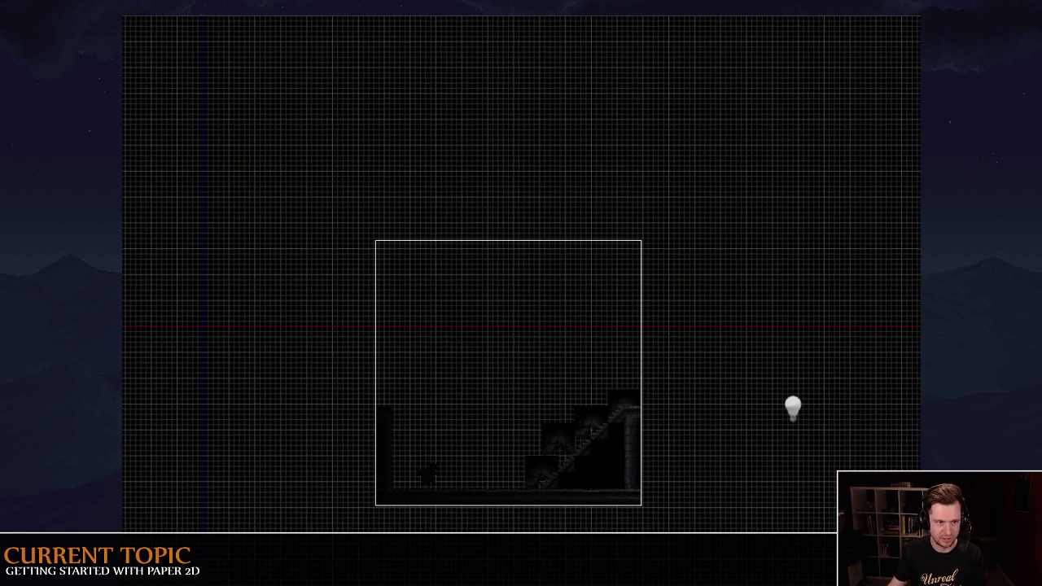
{"action": "left_click", "coordinate": [797, 408]}
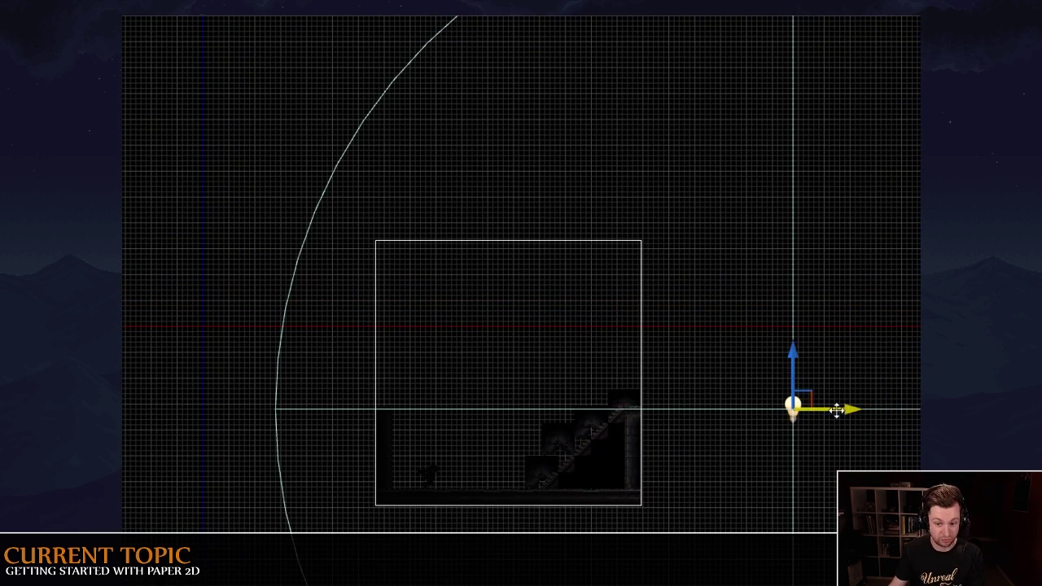
Bring the point light back inside the tile map, placing it above and slightly ahead of the running character.
{"action": "scroll", "coordinate": [744, 432], "scroll_direction": "up", "scroll_amount": 5}
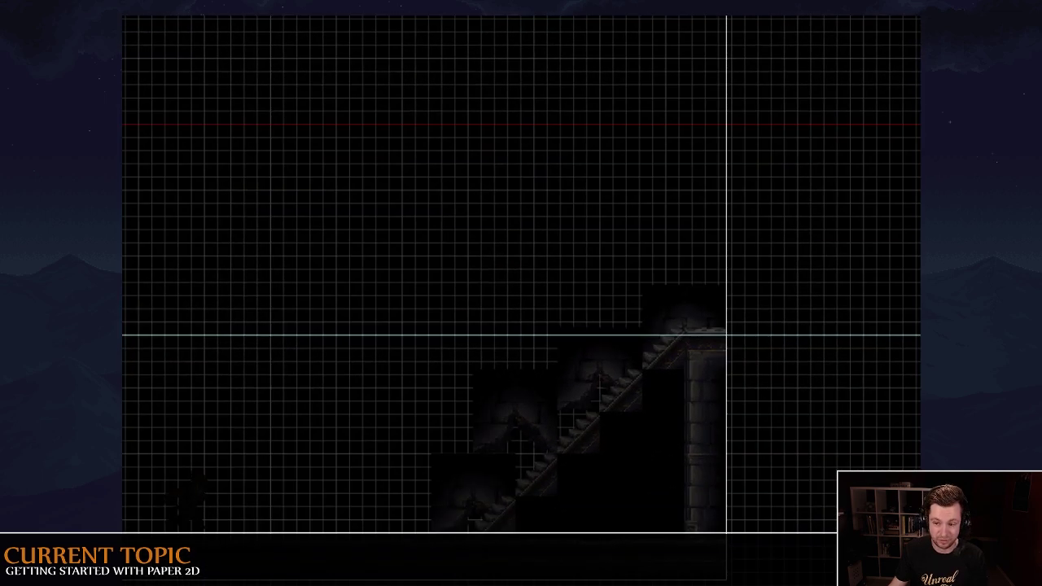
{"action": "left_click_drag", "start_coordinate": [918, 351], "coordinate": [374, 352]}
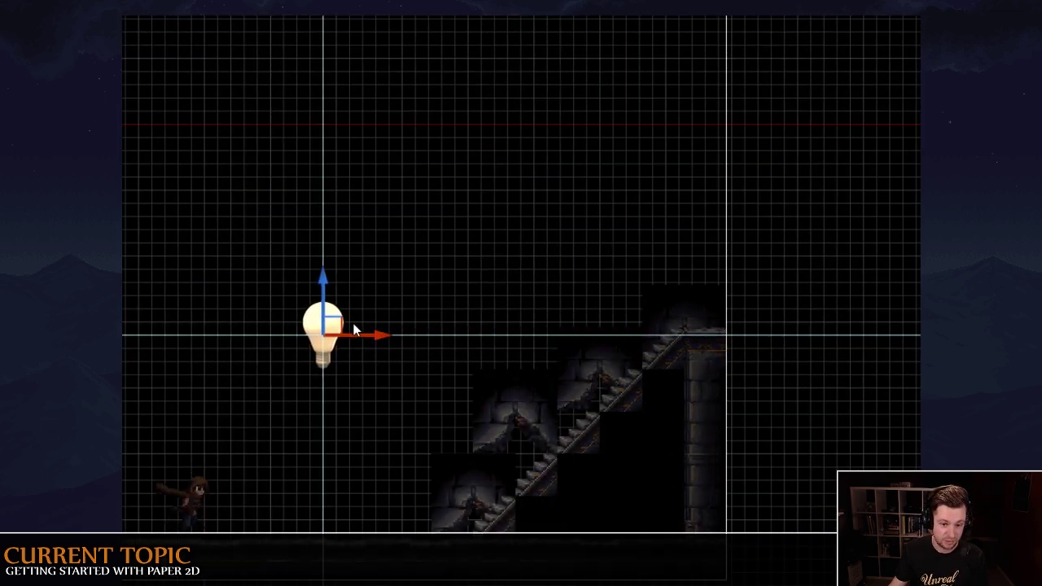
{"action": "left_click_drag", "start_coordinate": [347, 318], "coordinate": [281, 410]}
{"action": "scroll", "coordinate": [326, 404], "scroll_direction": "up", "scroll_amount": 2}
{"action": "right_click_drag", "start_coordinate": [326, 404], "coordinate": [494, 325]}
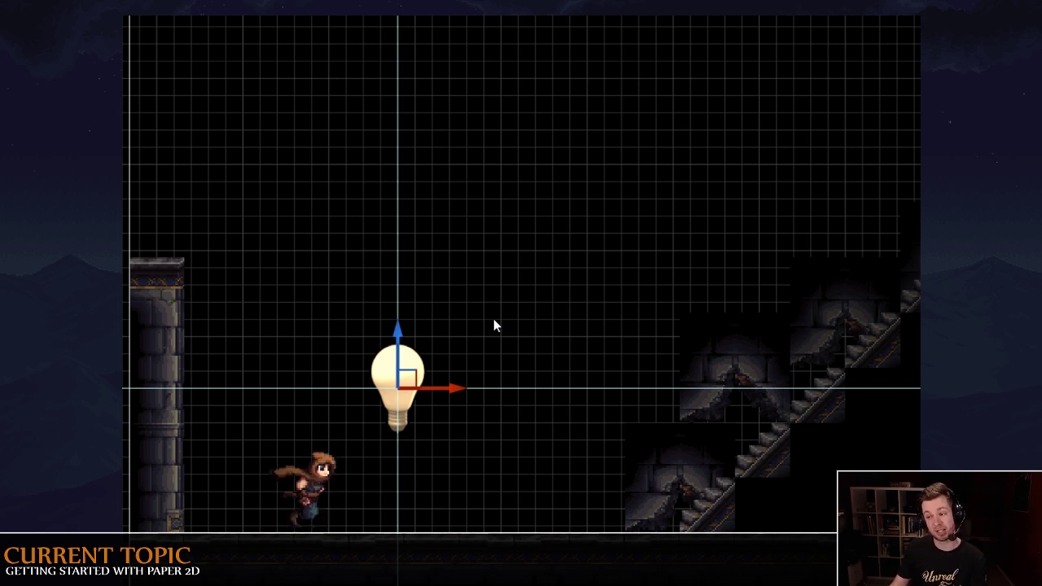
{"action": "left_click", "coordinate": [417, 374]}
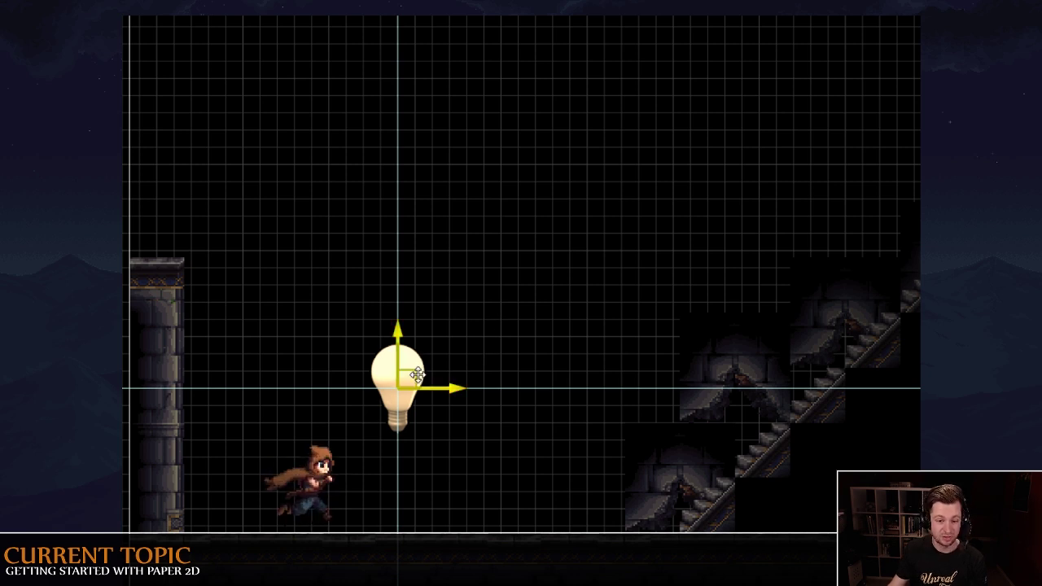
{"action": "left_click_drag", "start_coordinate": [417, 374], "coordinate": [442, 344]}
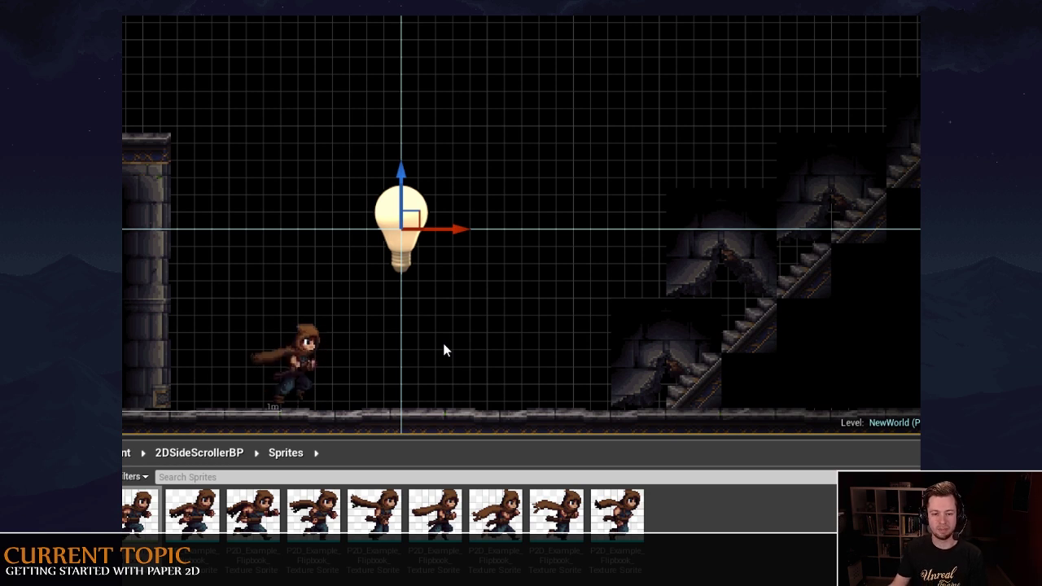
{"action": "right_click_drag", "start_coordinate": [495, 289], "coordinate": [470, 302]}
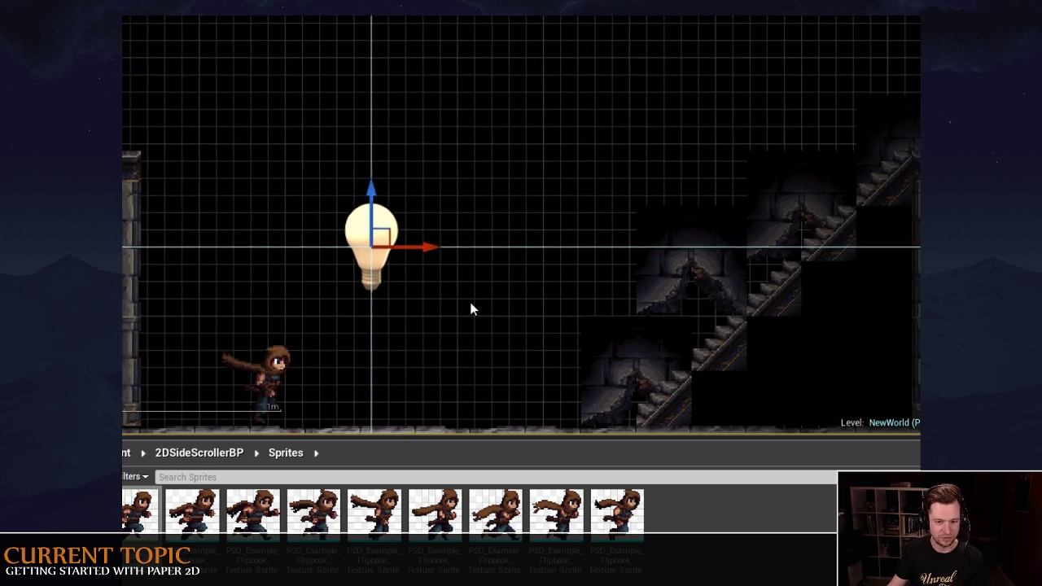
{"action": "right_click_drag", "start_coordinate": [566, 185], "coordinate": [600, 179]}
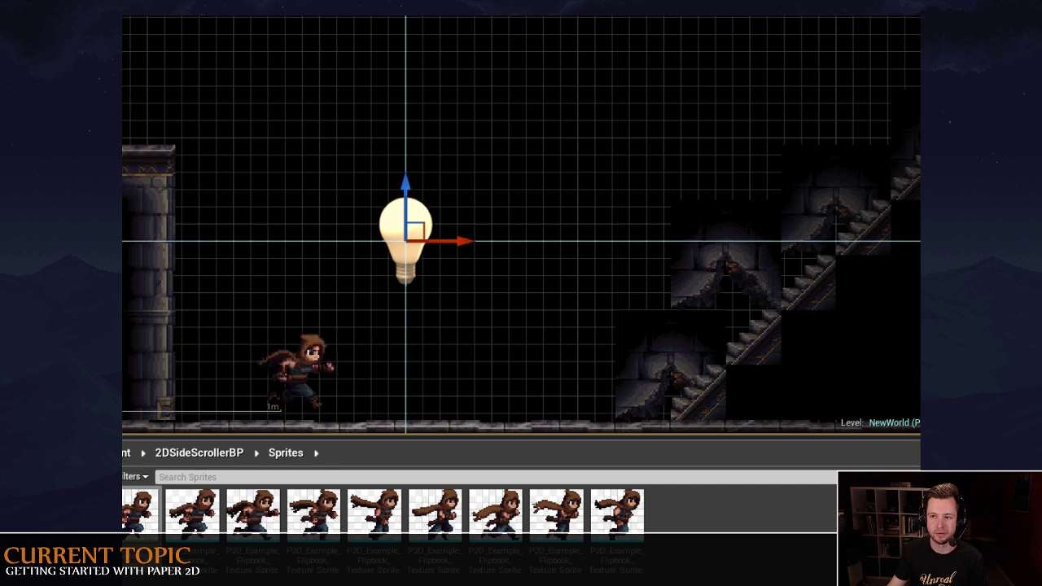